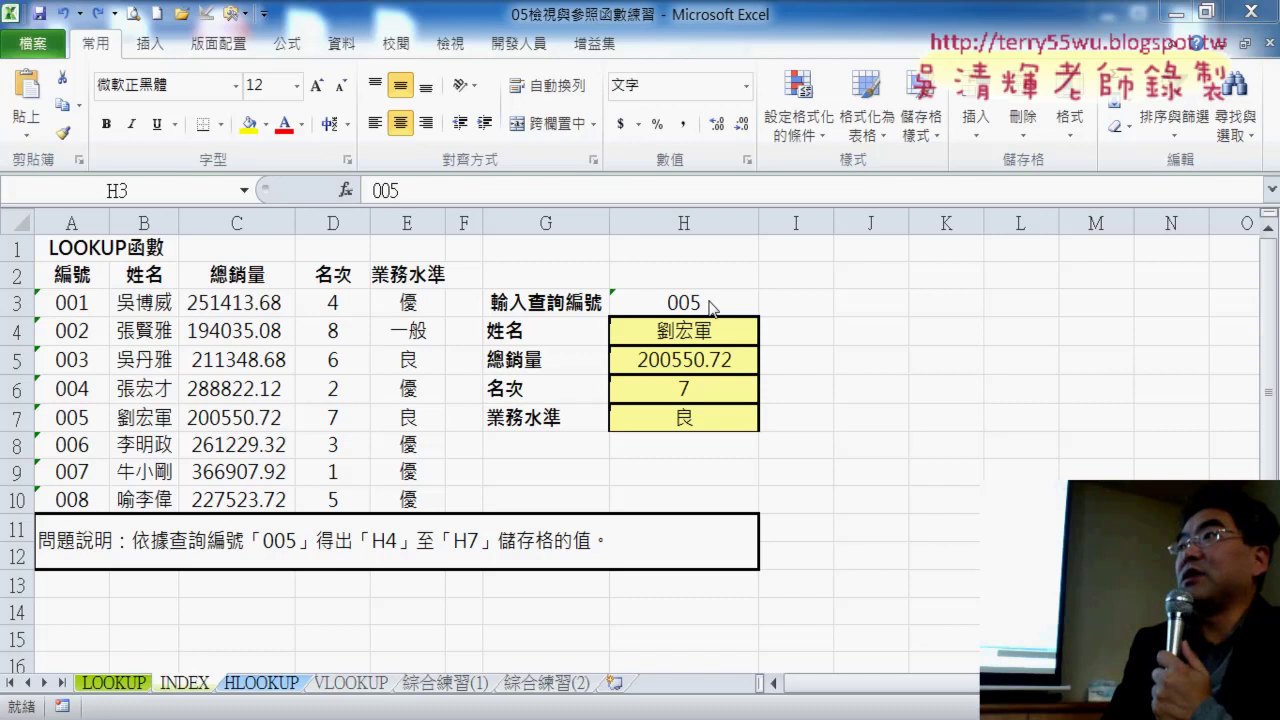
# - Enter ID 001 in H3 and select the looked-up results in H4:H7
pyautogui.click(709, 305)
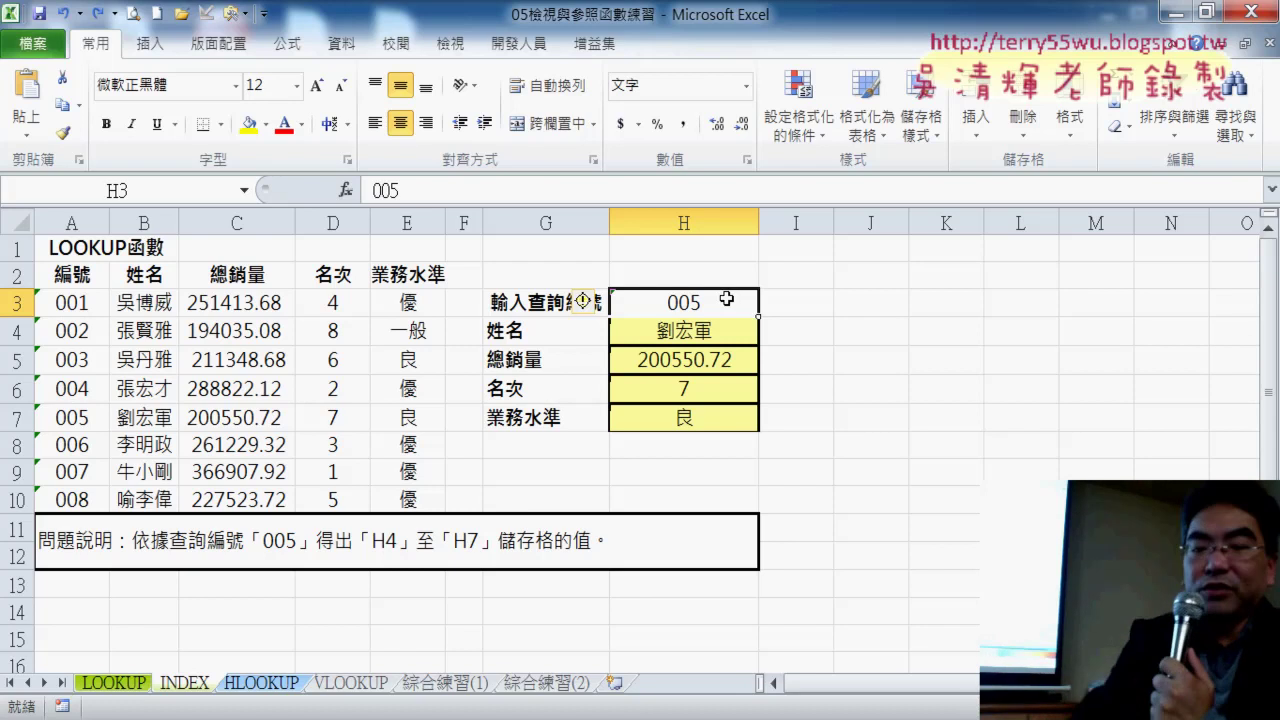
pyautogui.write('0')
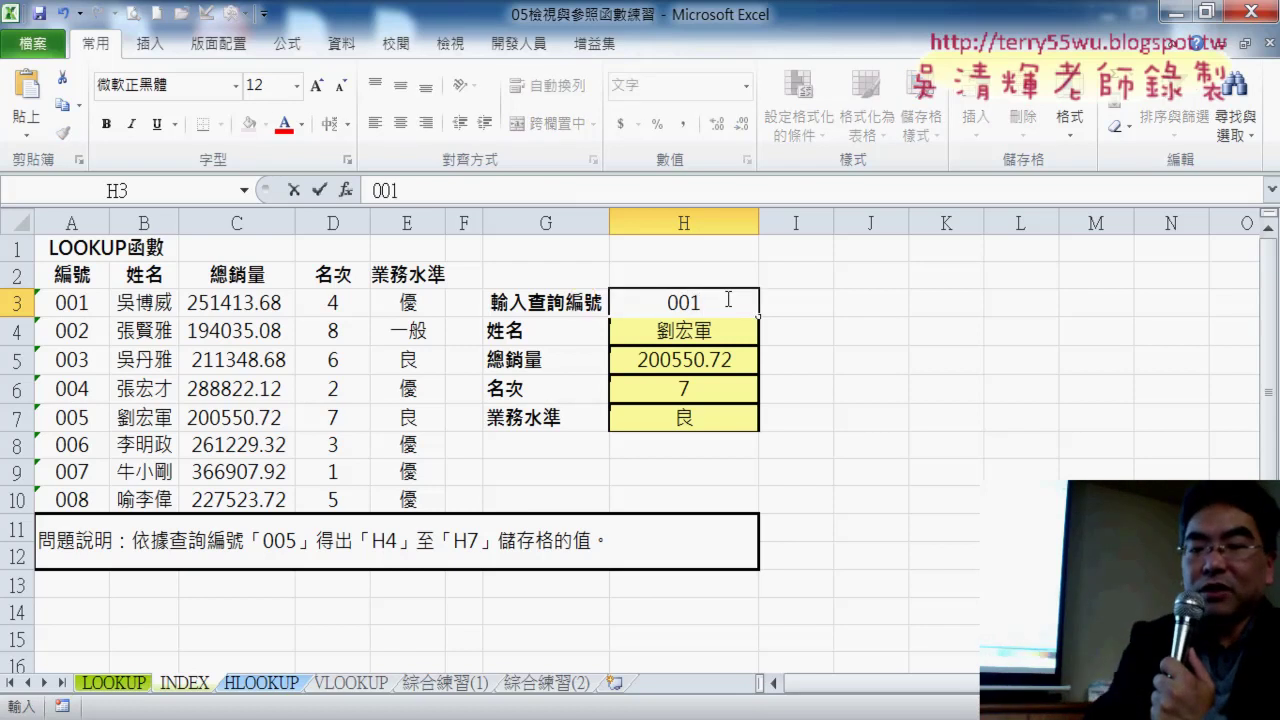
pyautogui.press('Return')
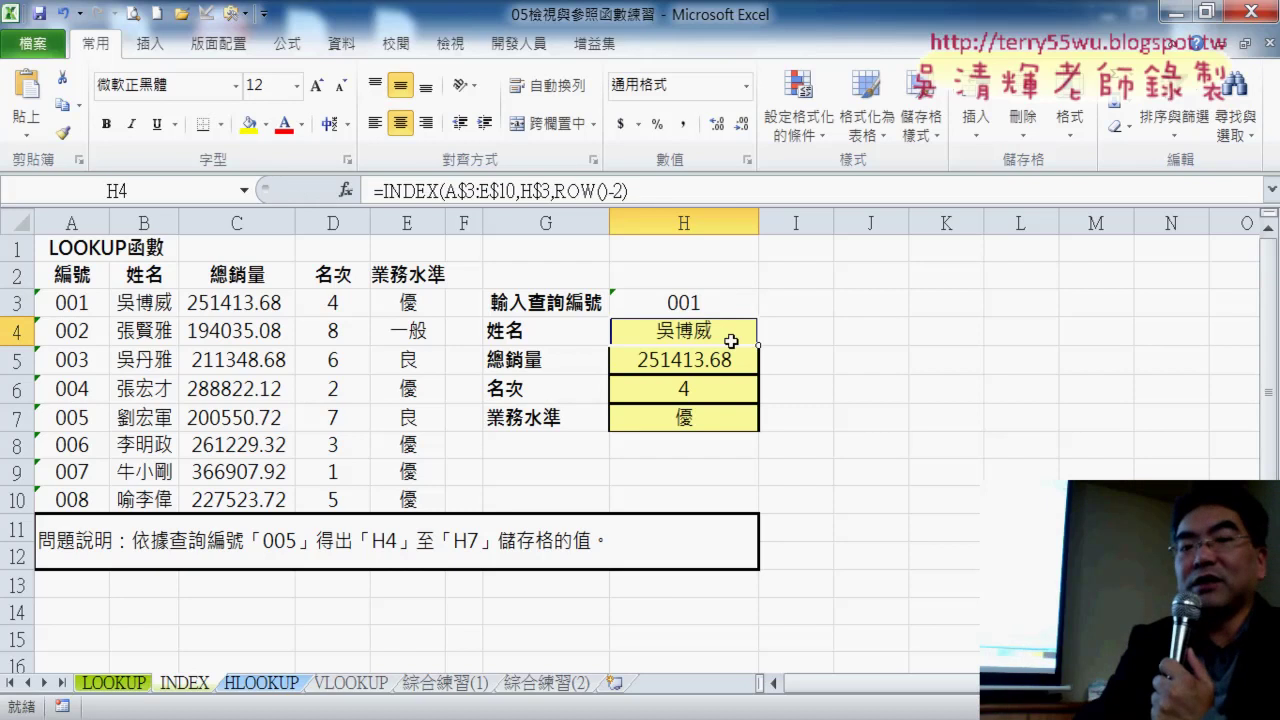
pyautogui.moveTo(731, 341); pyautogui.dragTo(736, 419)
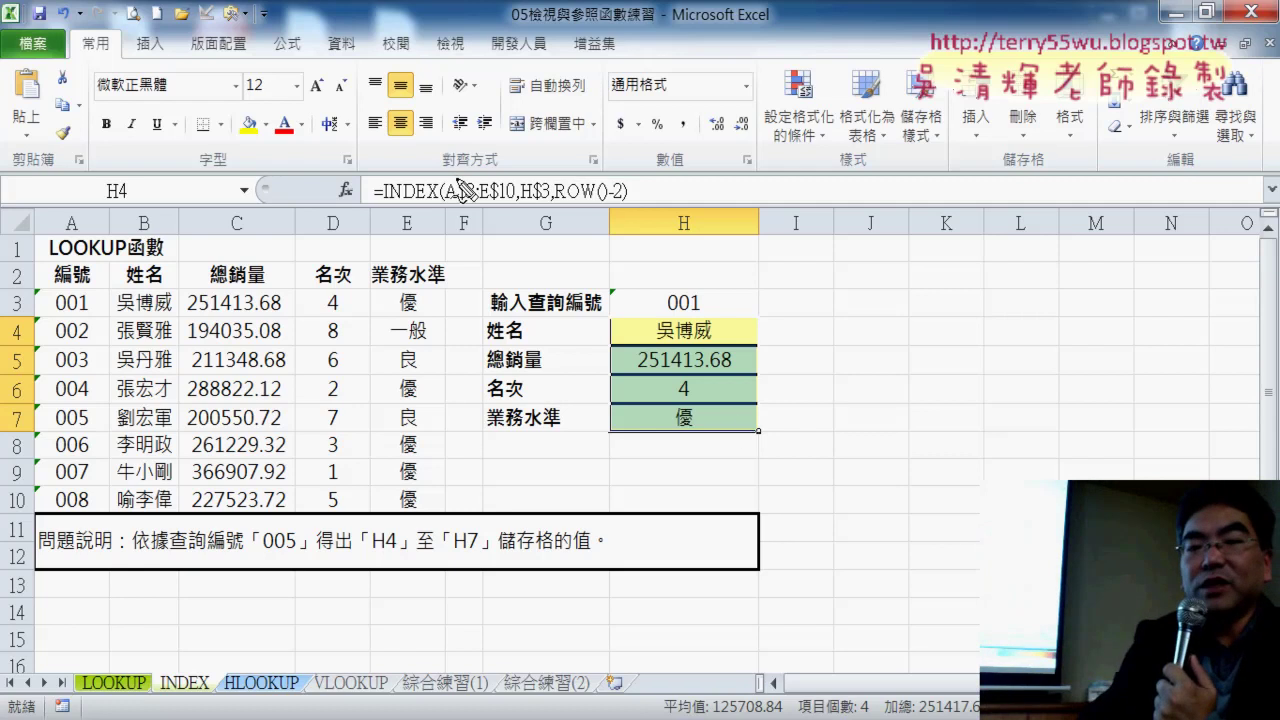
pyautogui.moveTo(455, 178); pyautogui.dragTo(455, 605)
pyautogui.moveTo(446, 222)
pyautogui.mouseDown()
pyautogui.moveTo(378, 222)
pyautogui.moveTo(332, 245)
pyautogui.mouseUp()
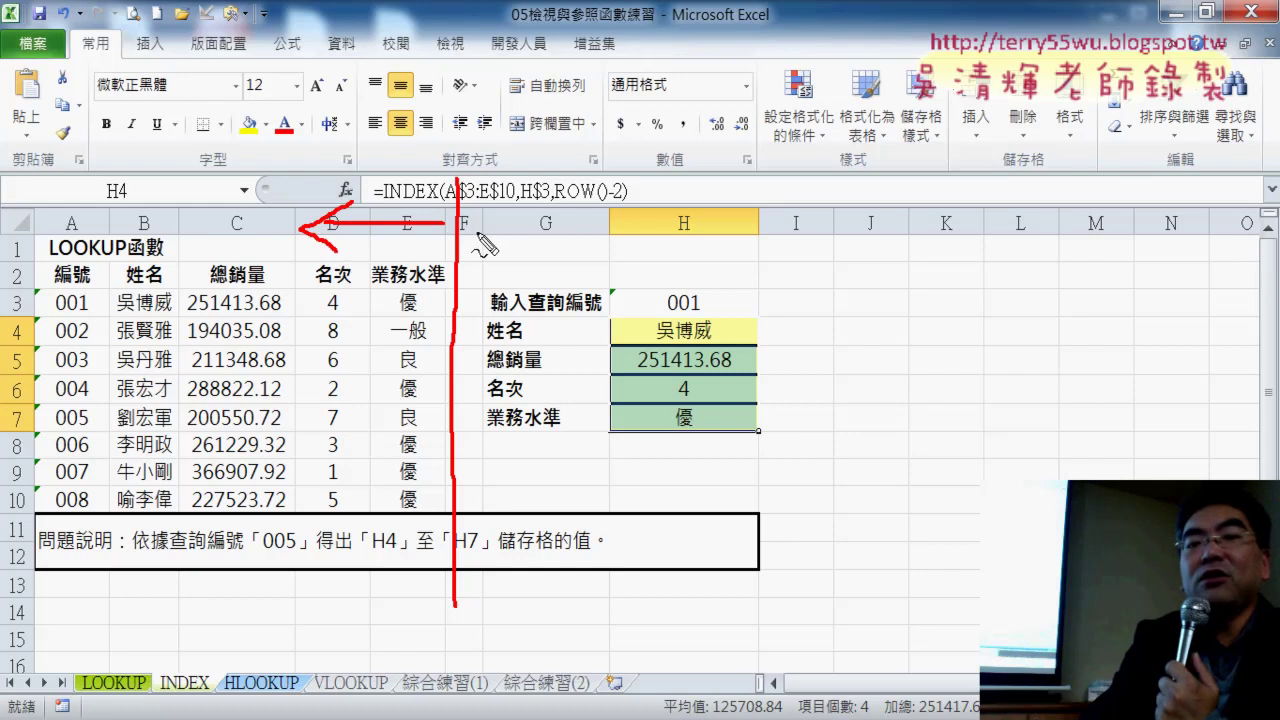
pyautogui.moveTo(478, 232); pyautogui.dragTo(565, 226)
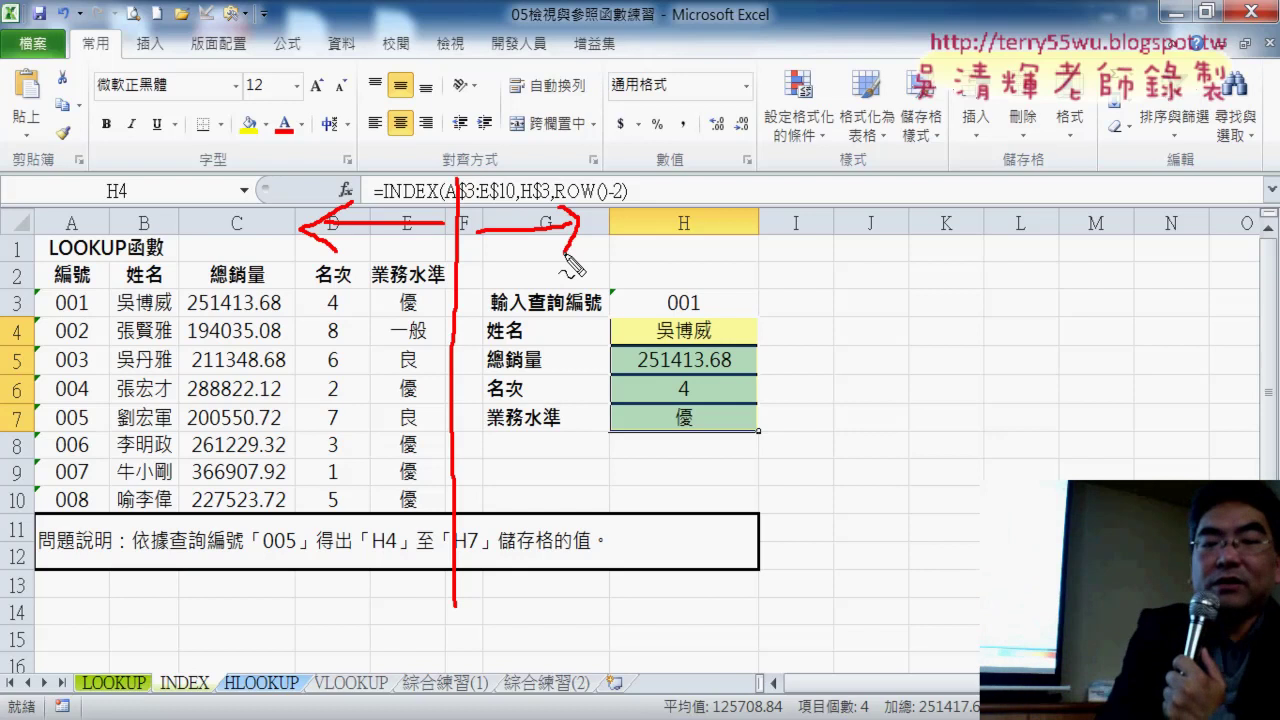
pyautogui.press('Escape')
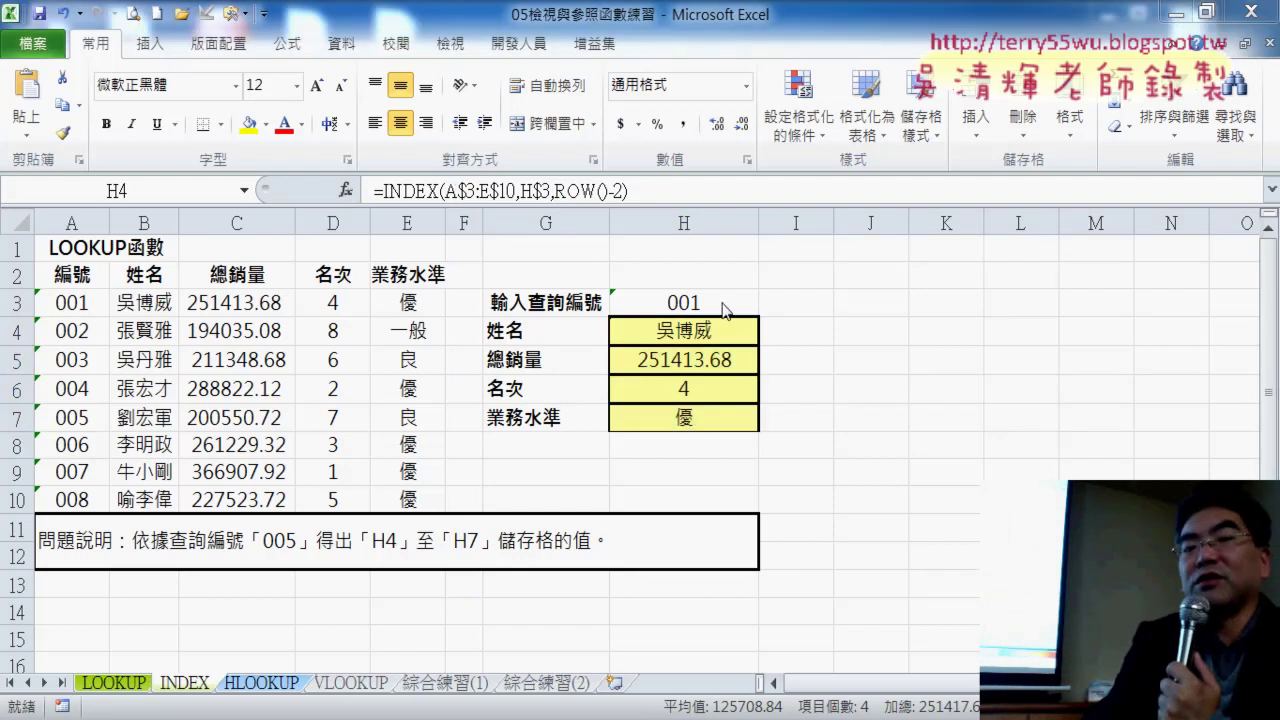
pyautogui.click(725, 307)
pyautogui.doubleClick(731, 303)
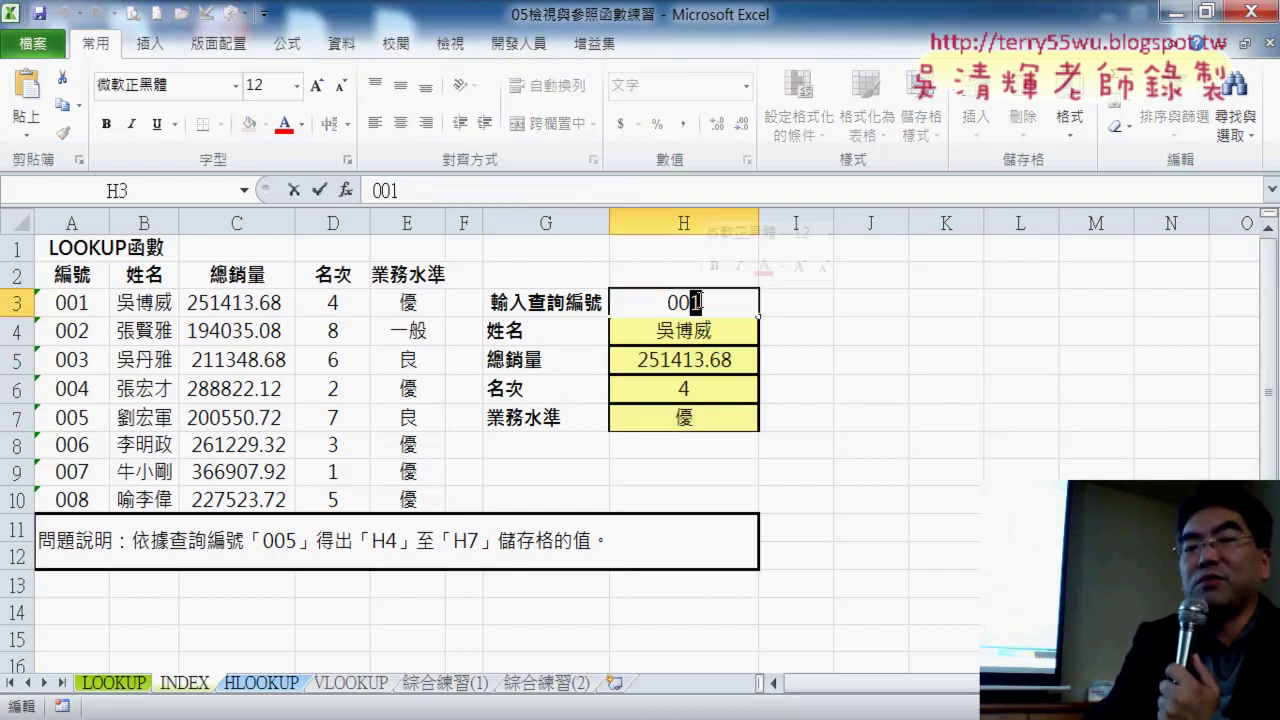
pyautogui.write('9')
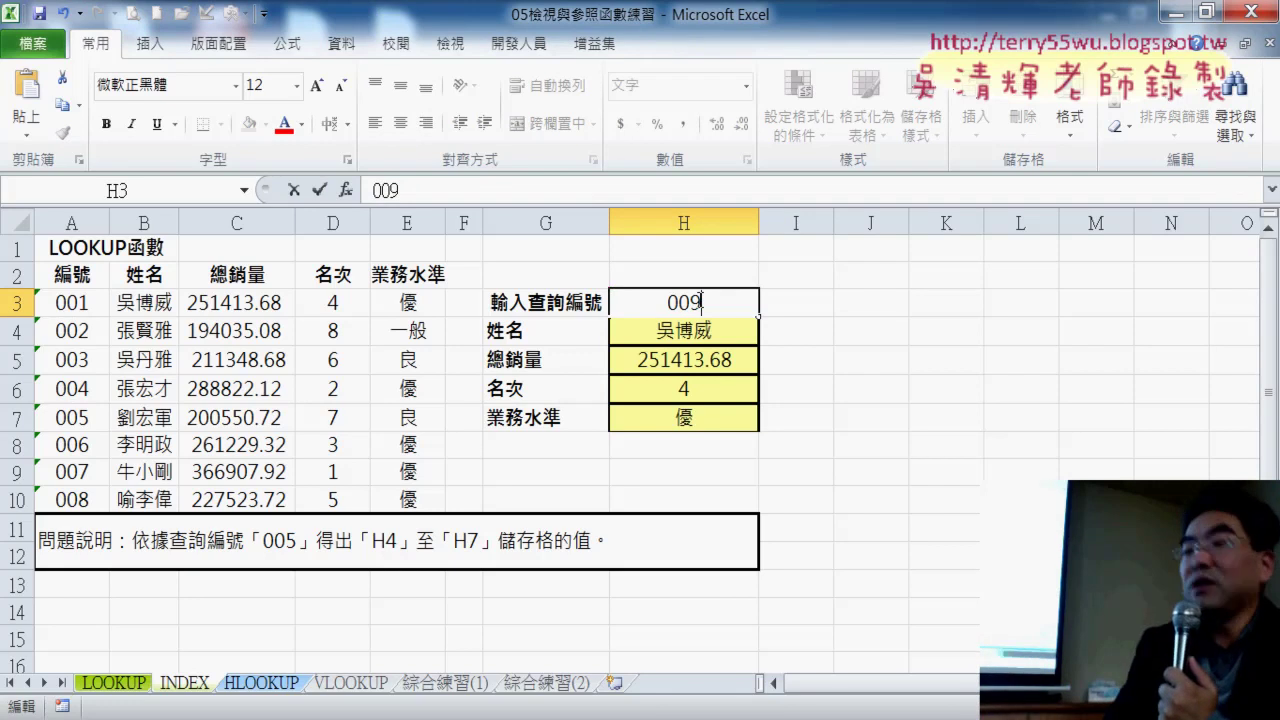
pyautogui.press('Return')
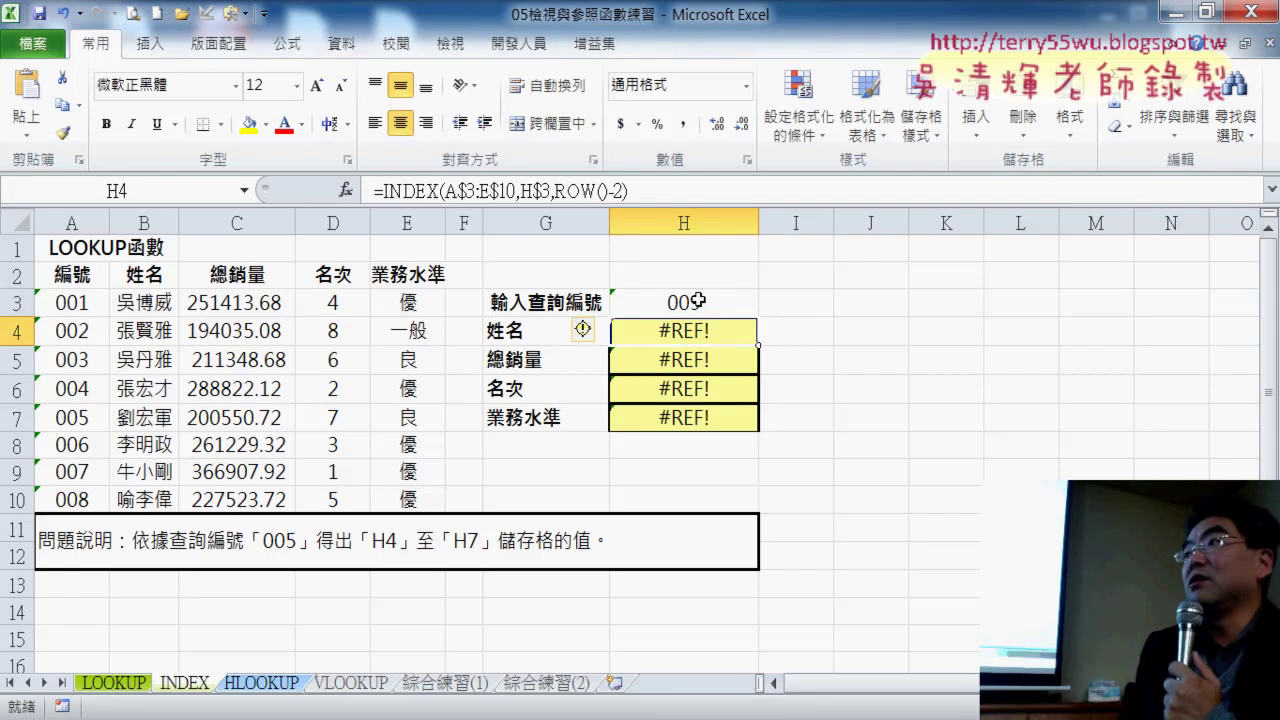
pyautogui.hotkey('ctrl', 'z')
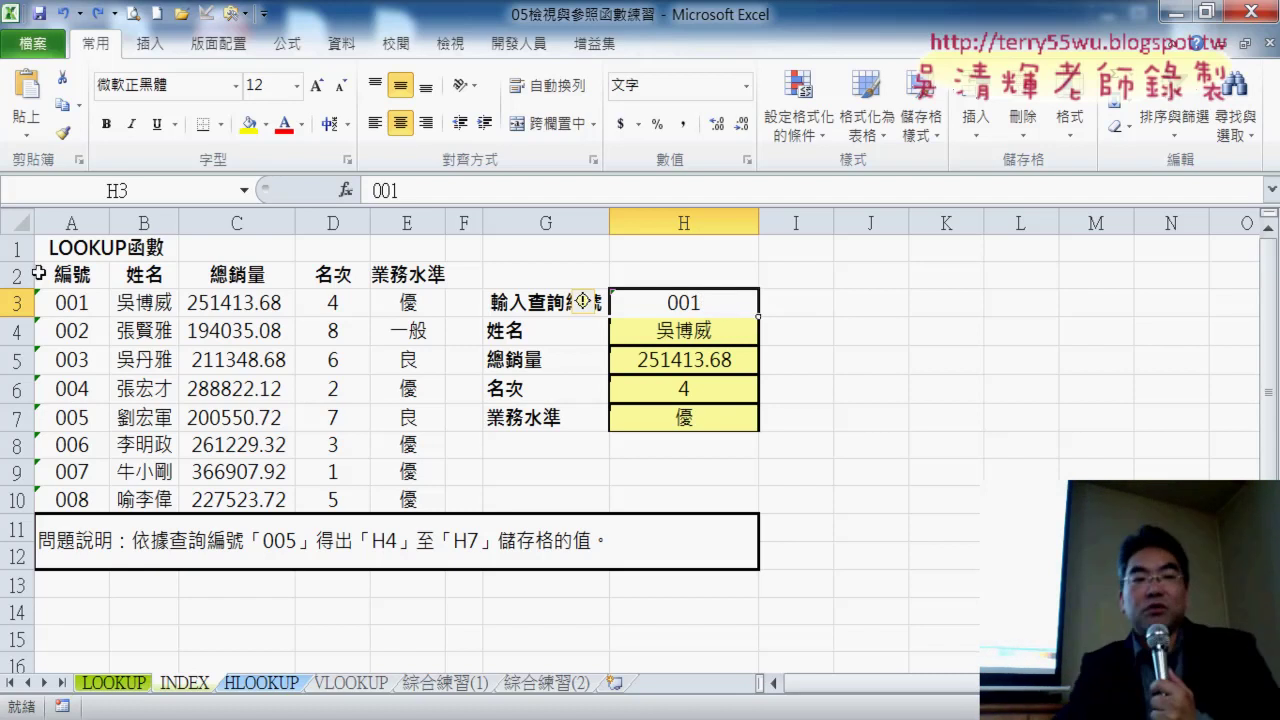
# - Select A2:A10 with its 編號 header and create a name from the top row
pyautogui.moveTo(80, 276); pyautogui.dragTo(88, 502)
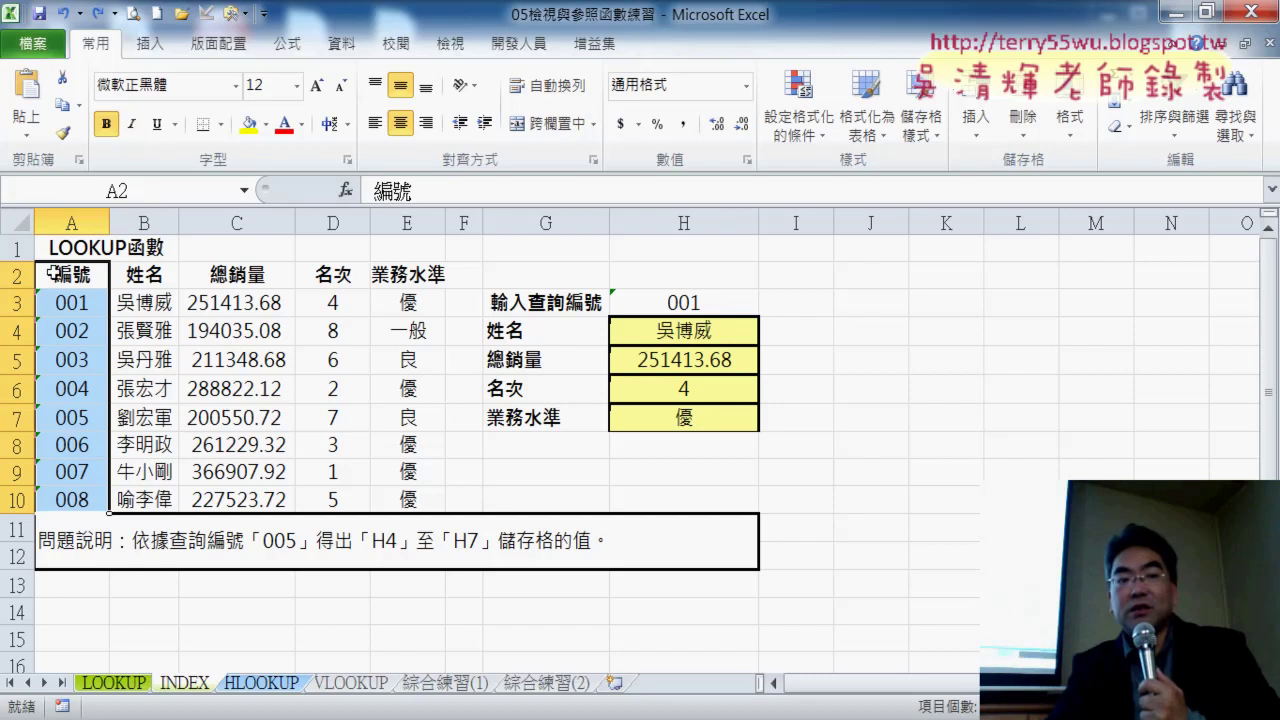
pyautogui.moveTo(53, 272); pyautogui.dragTo(72, 492)
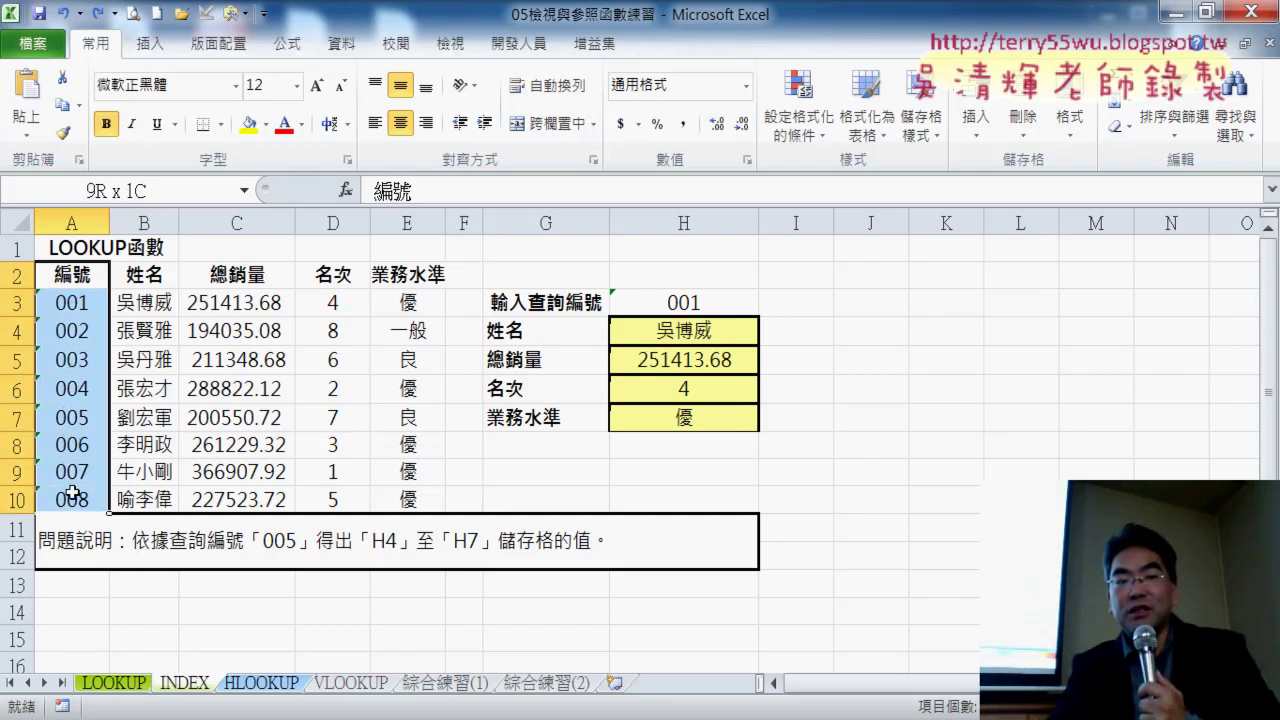
pyautogui.click(290, 44)
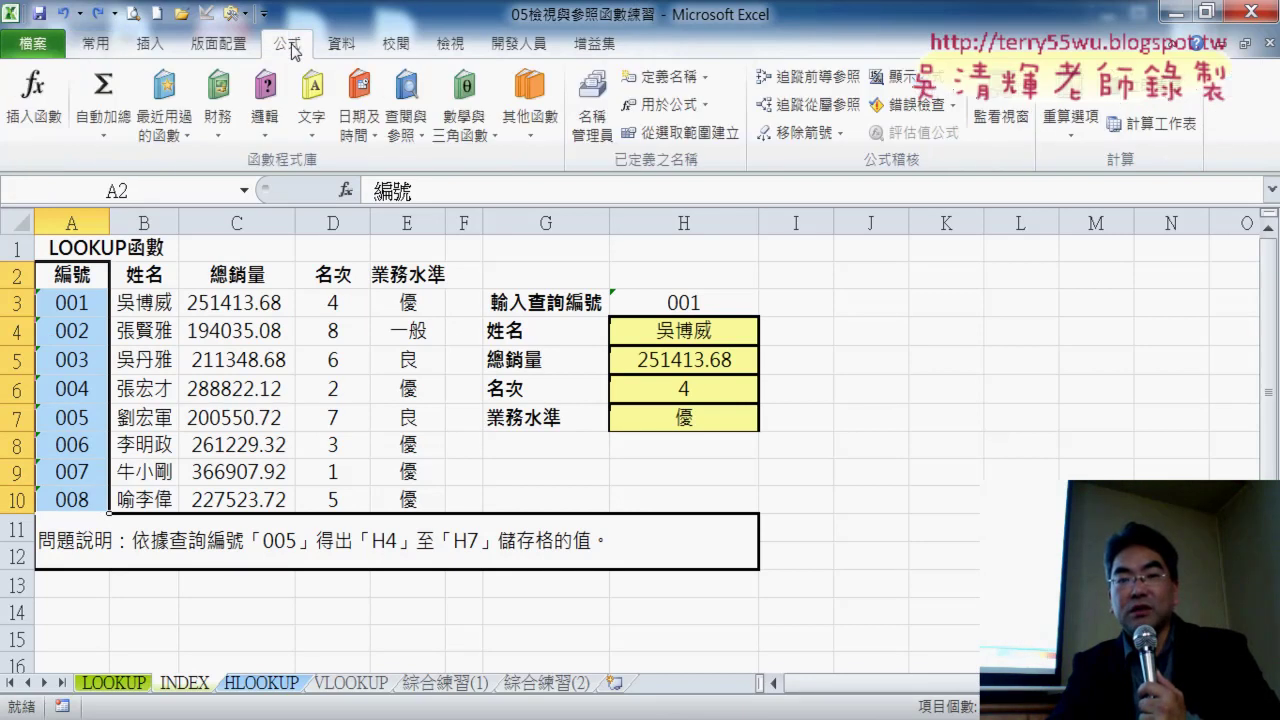
pyautogui.click(678, 139)
pyautogui.moveTo(718, 493); pyautogui.dragTo(273, 255)
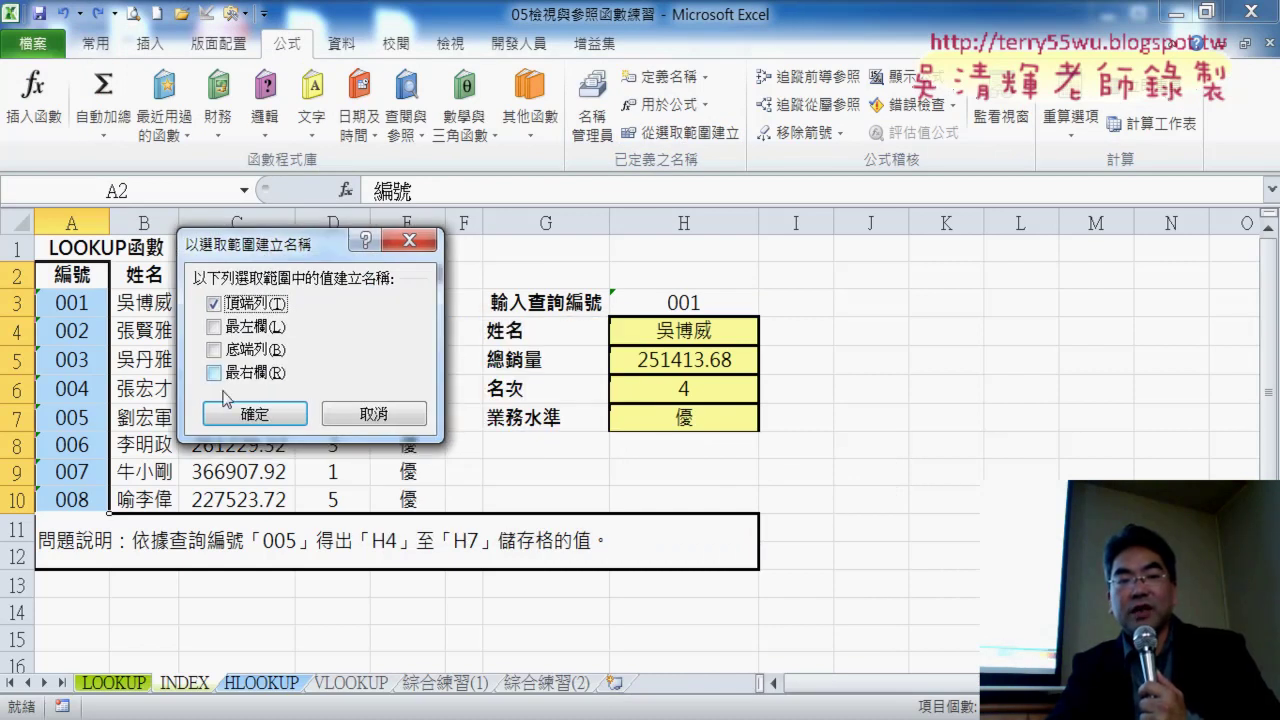
pyautogui.click(257, 416)
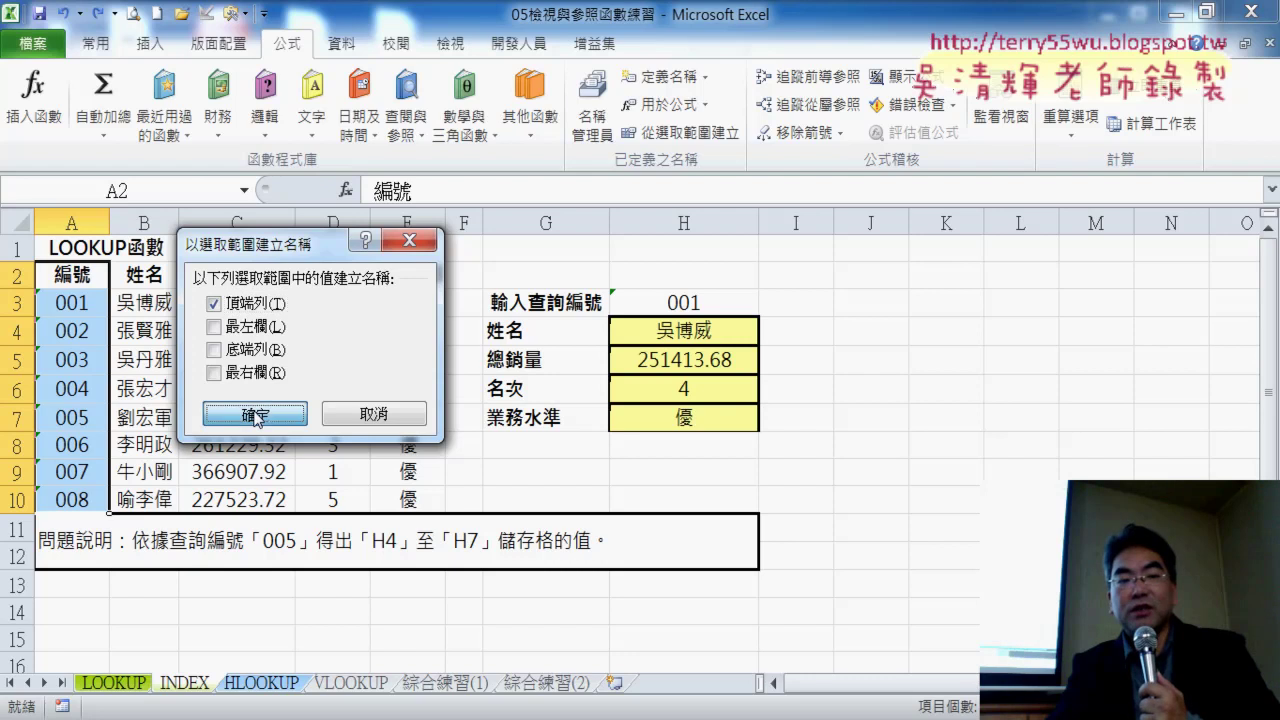
pyautogui.click(593, 112)
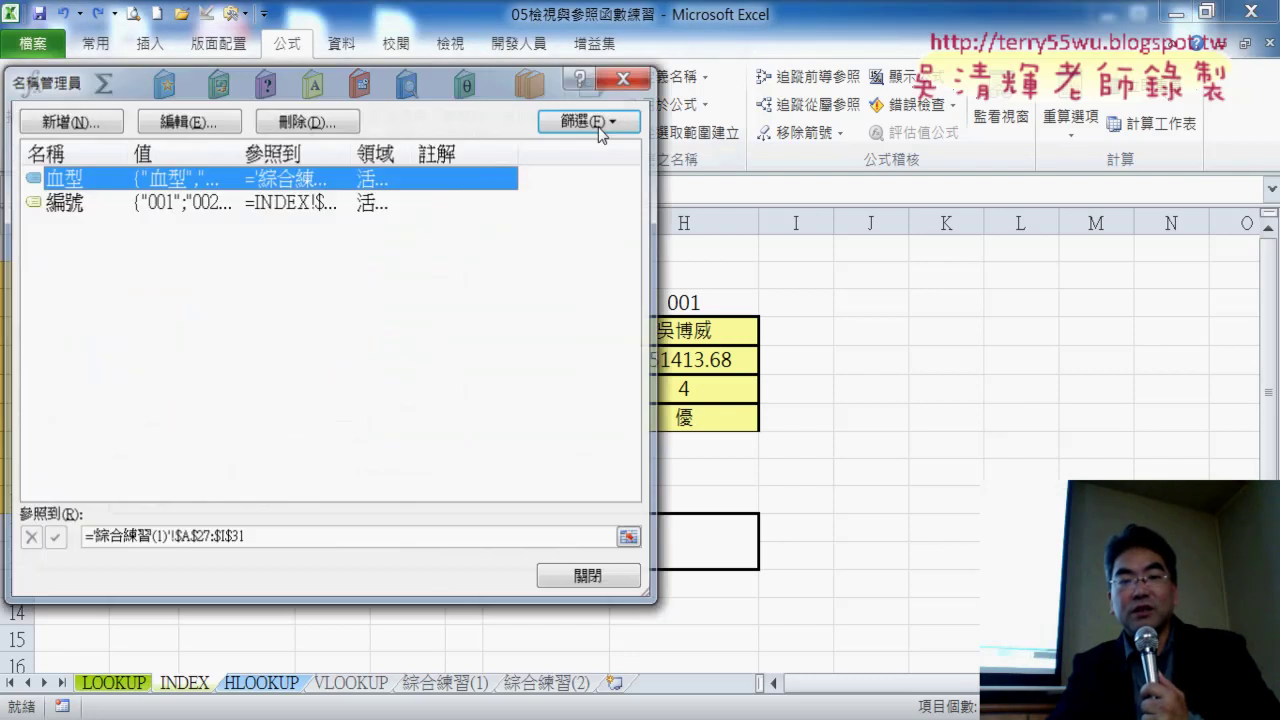
pyautogui.moveTo(402, 93); pyautogui.dragTo(693, 84)
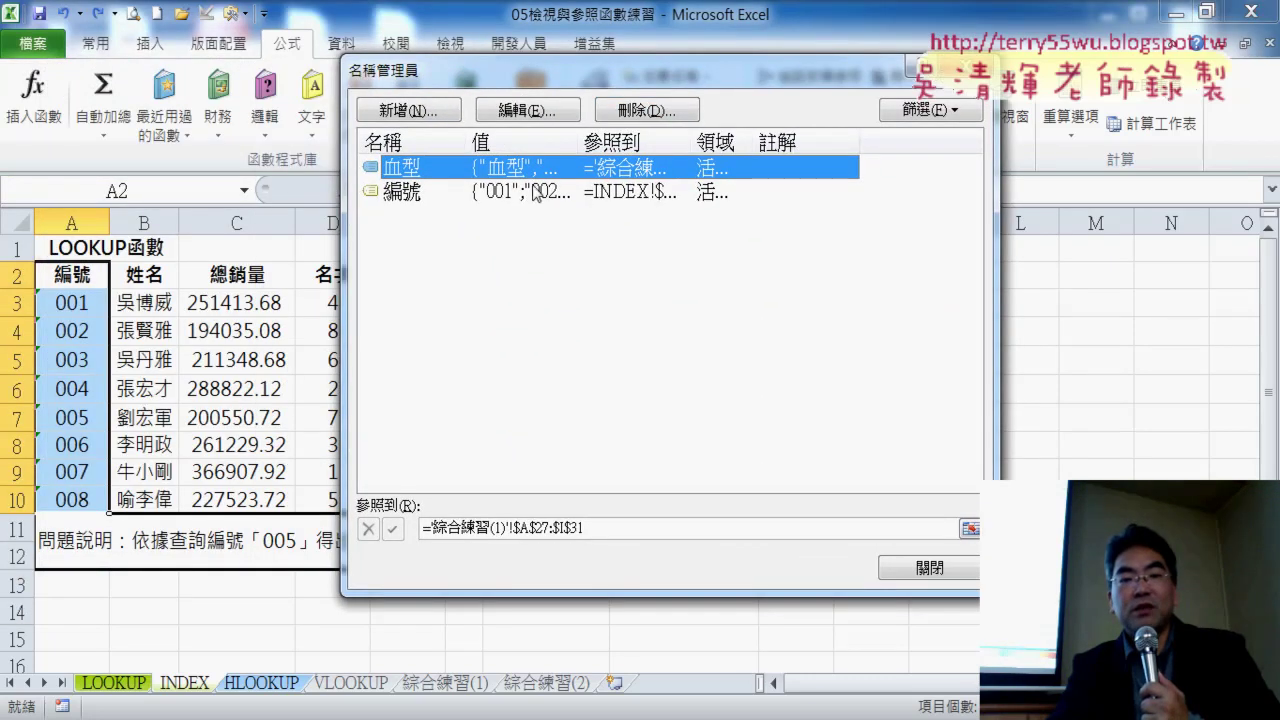
pyautogui.click(535, 193)
pyautogui.click(566, 529)
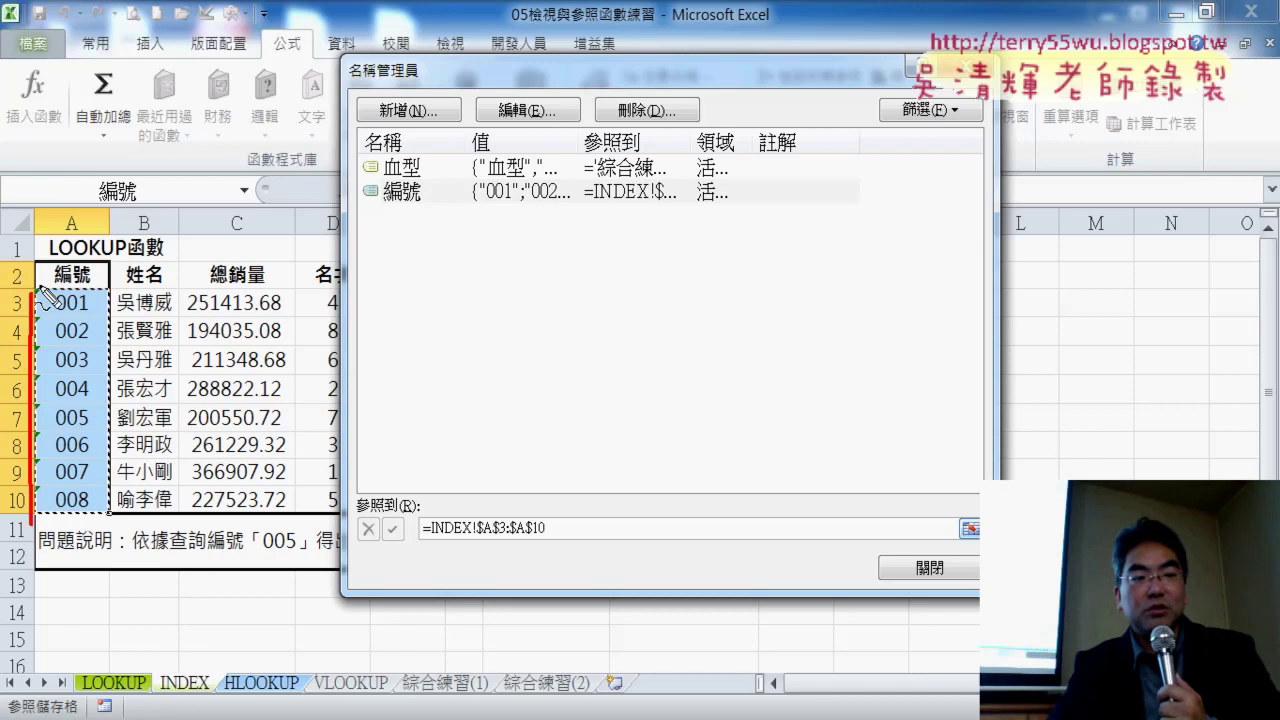
pyautogui.moveTo(113, 292)
pyautogui.mouseDown()
pyautogui.moveTo(113, 497)
pyautogui.moveTo(34, 515)
pyautogui.mouseUp()
pyautogui.moveTo(78, 292); pyautogui.dragTo(110, 264)
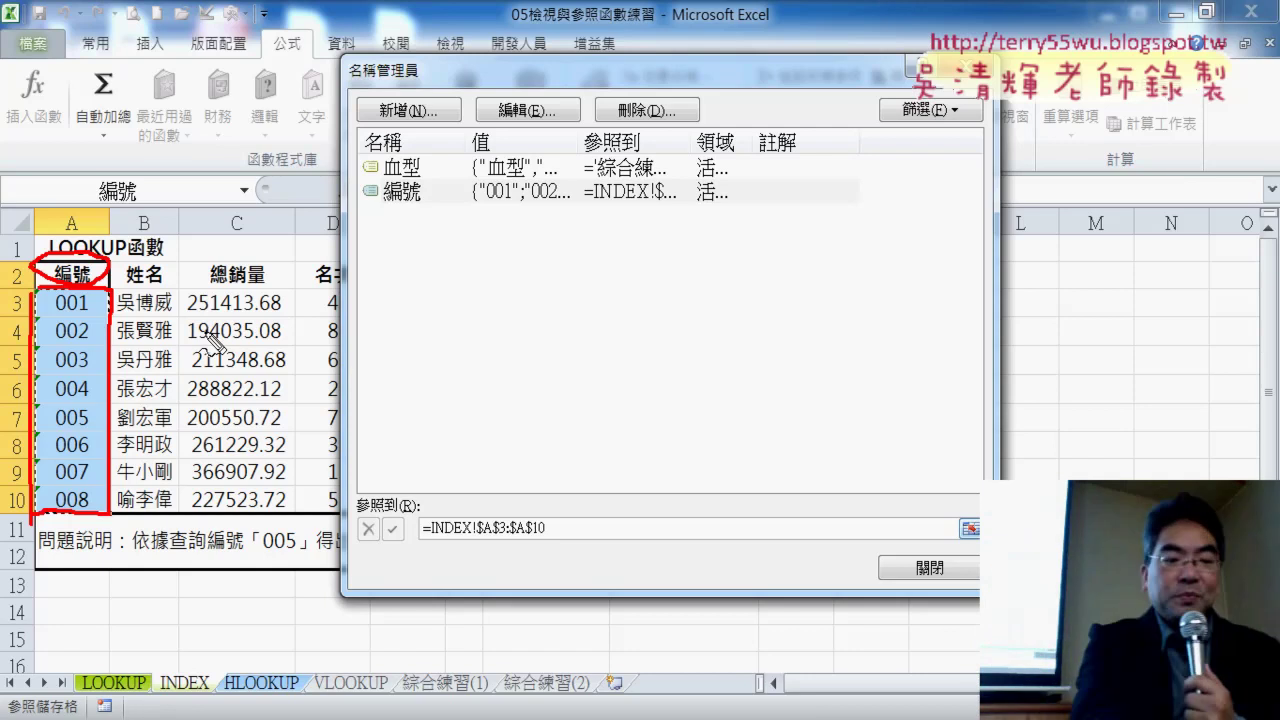
pyautogui.press('Escape')
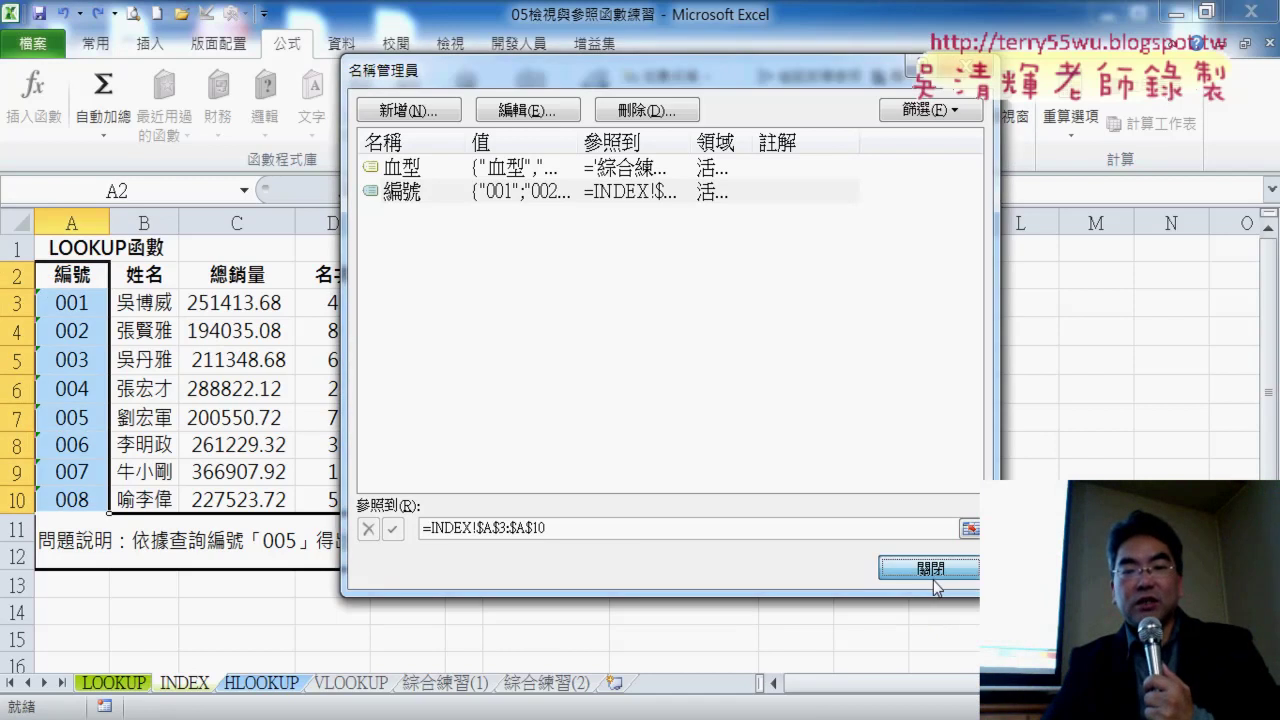
pyautogui.click(933, 578)
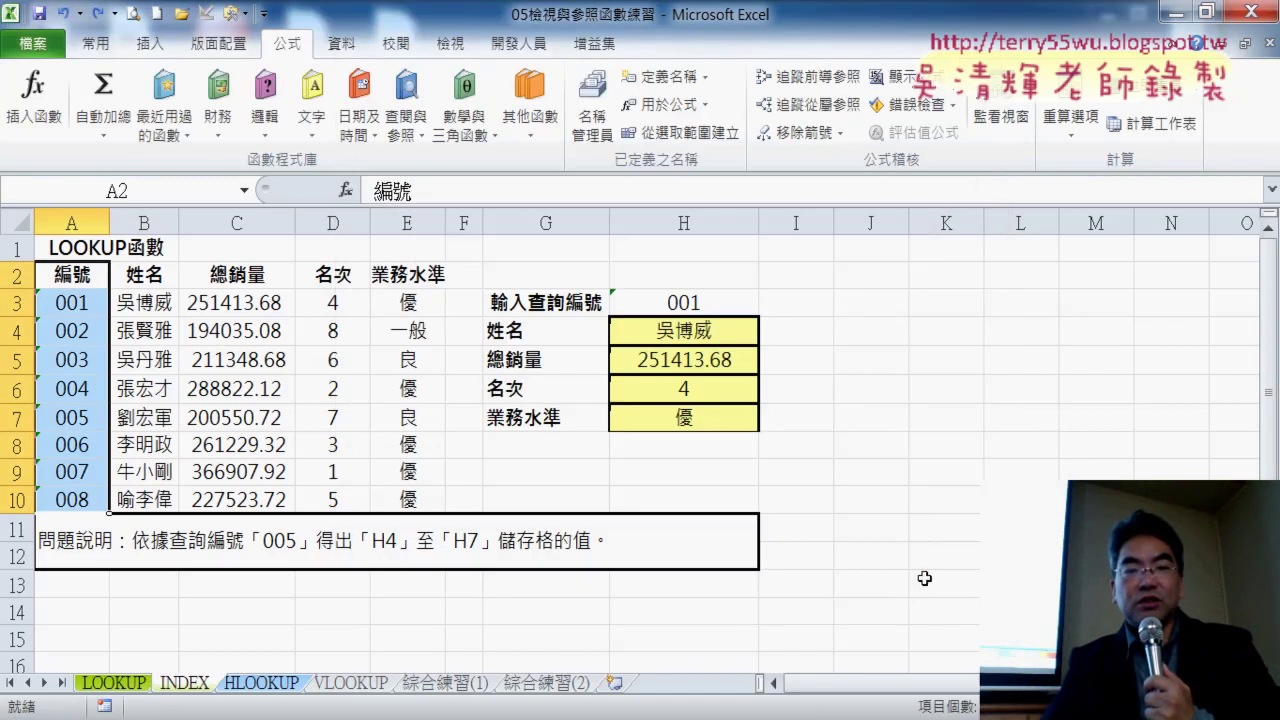
# - Select lookup cell H3 and bring up its Data Validation dialog
pyautogui.click(691, 305)
pyautogui.click(516, 305)
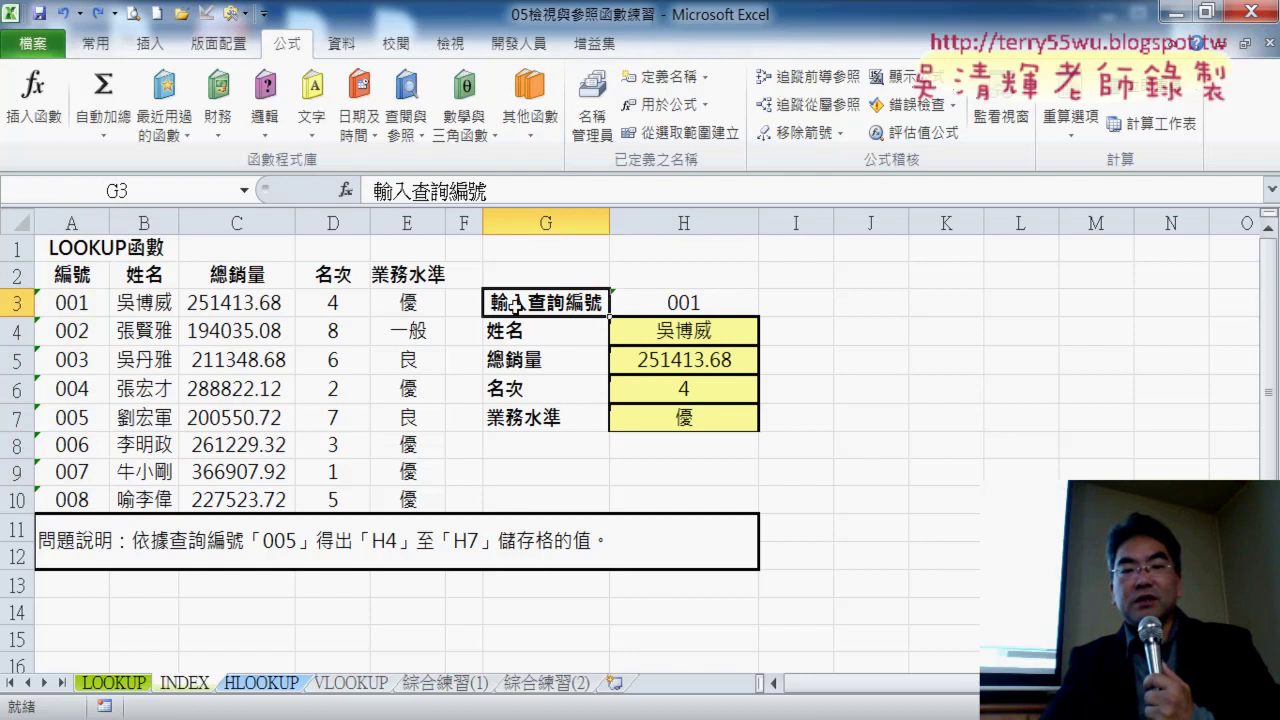
pyautogui.click(711, 305)
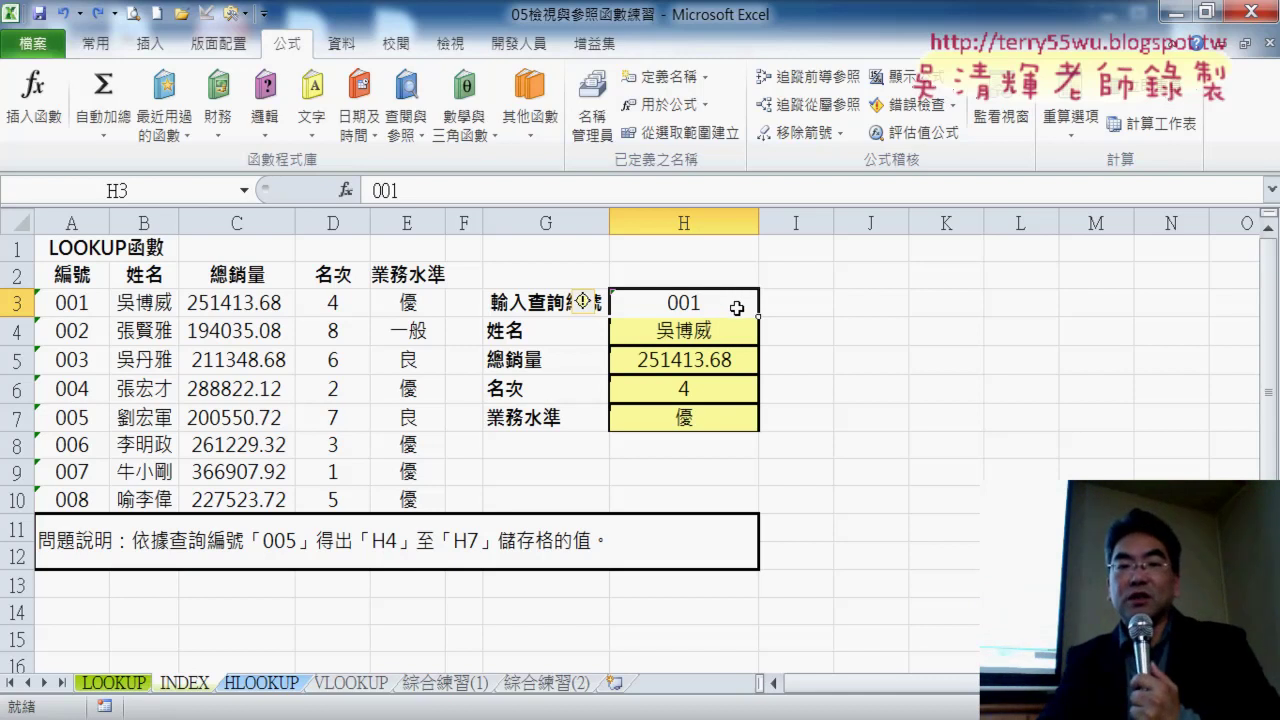
pyautogui.click(341, 46)
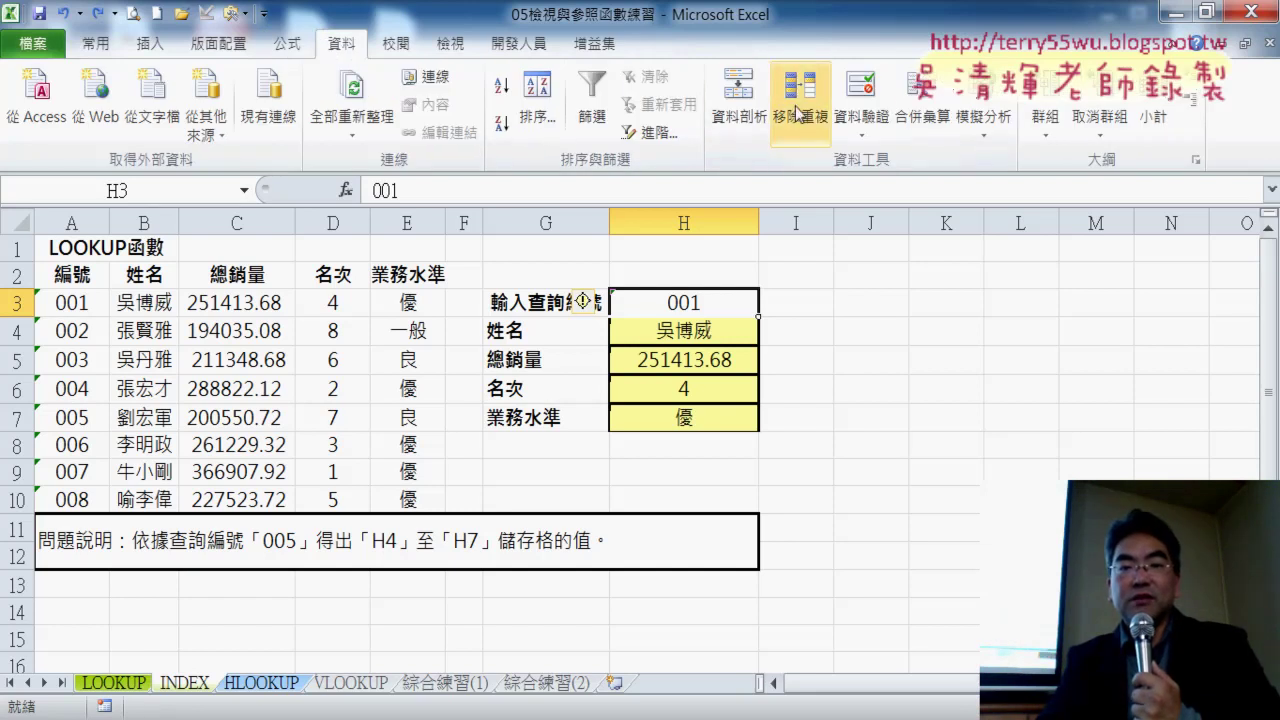
pyautogui.click(857, 104)
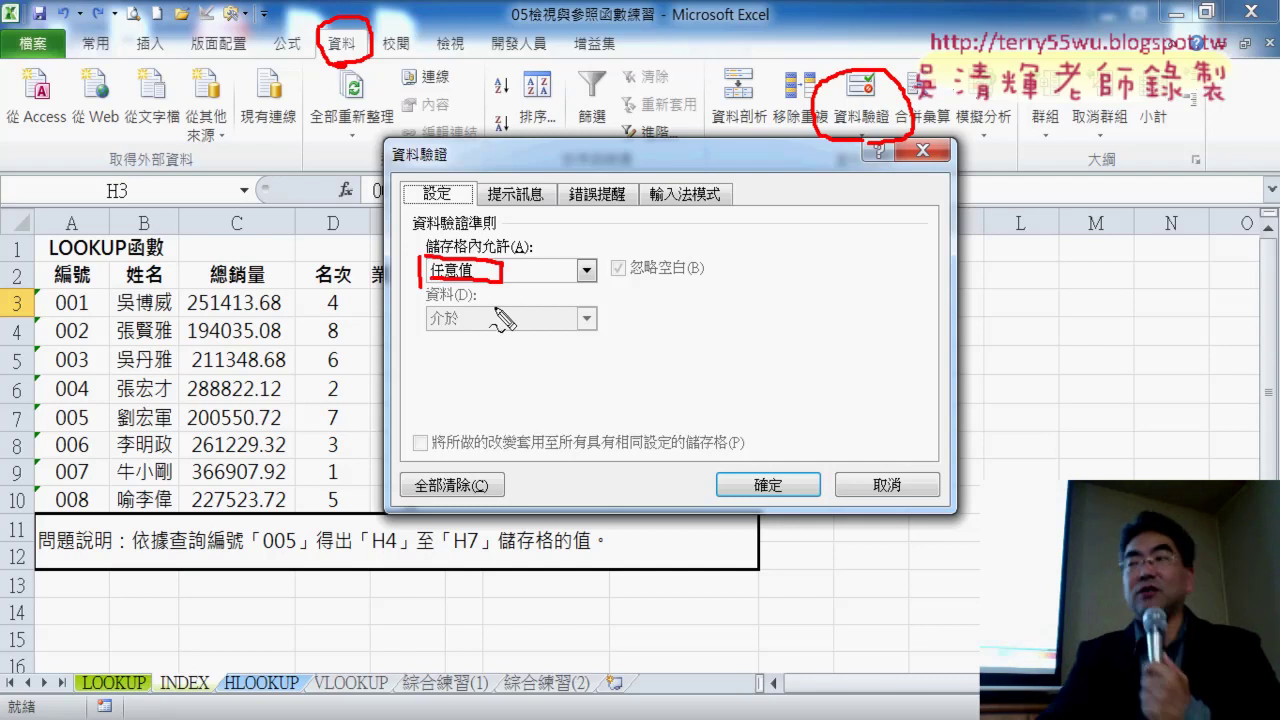
# - Set H3's validation to List with source =編號 pasted from the defined names
pyautogui.press('Escape')
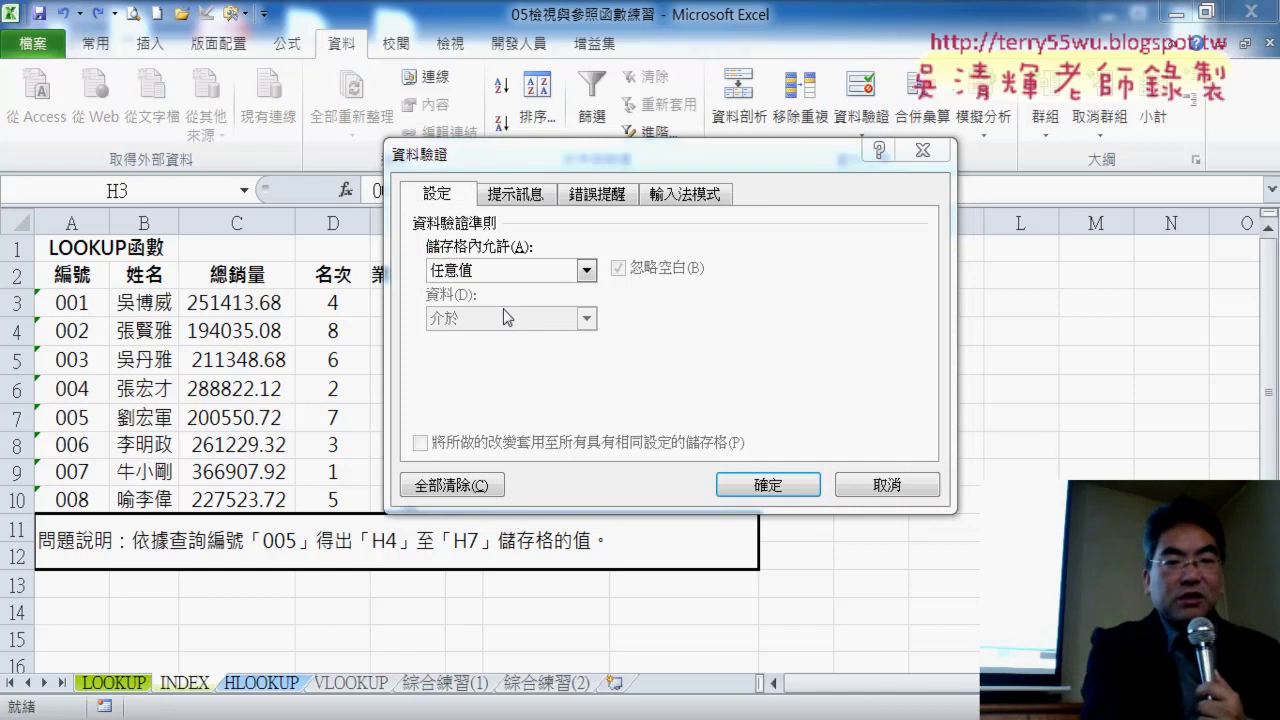
pyautogui.click(586, 270)
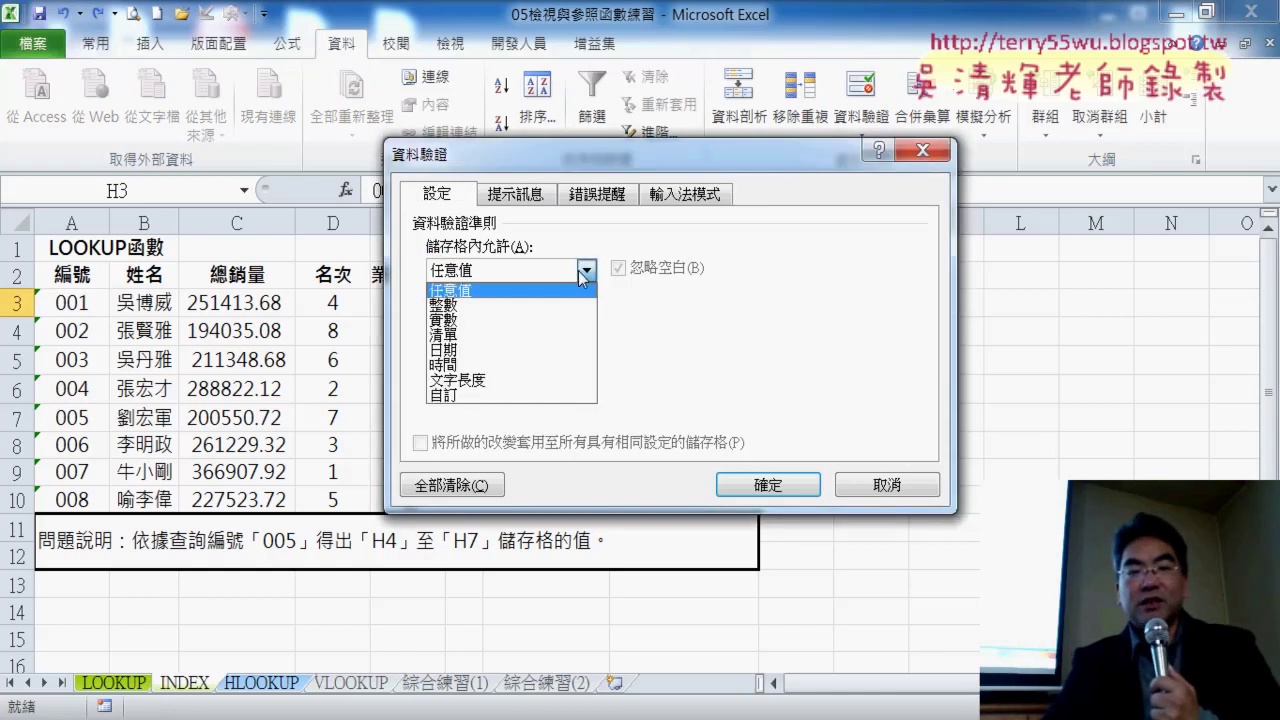
pyautogui.click(565, 336)
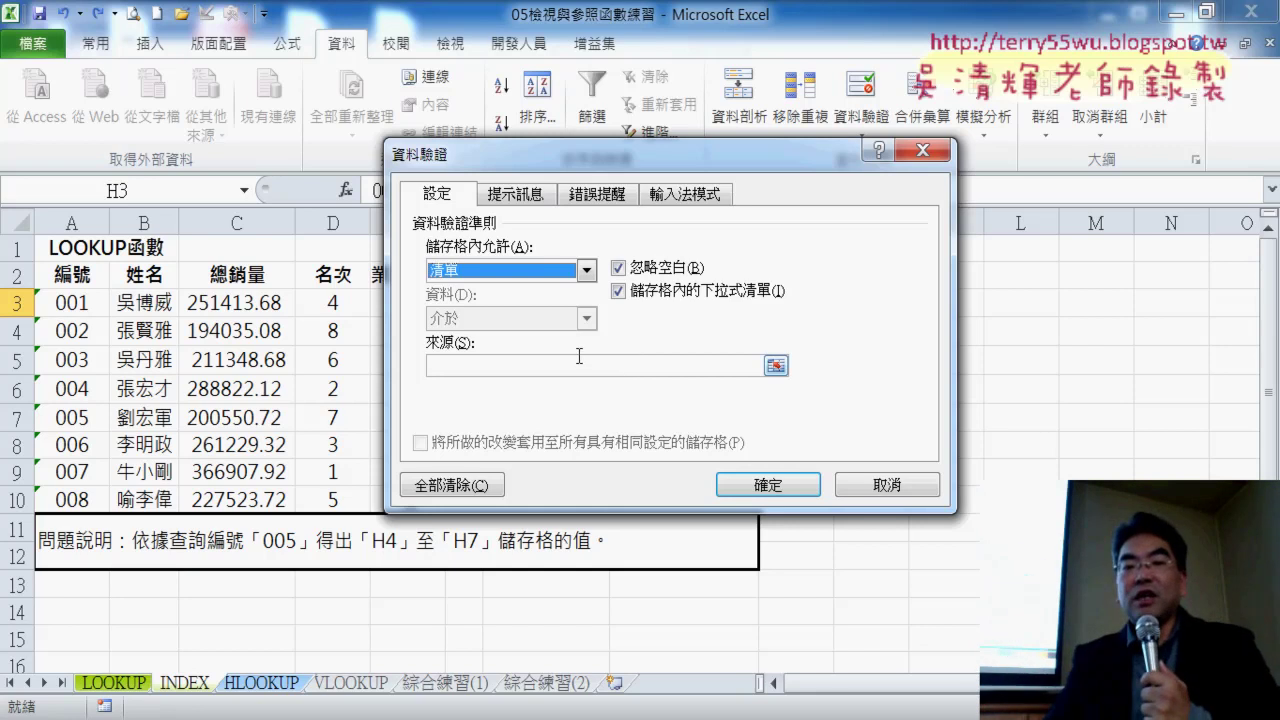
pyautogui.click(578, 366)
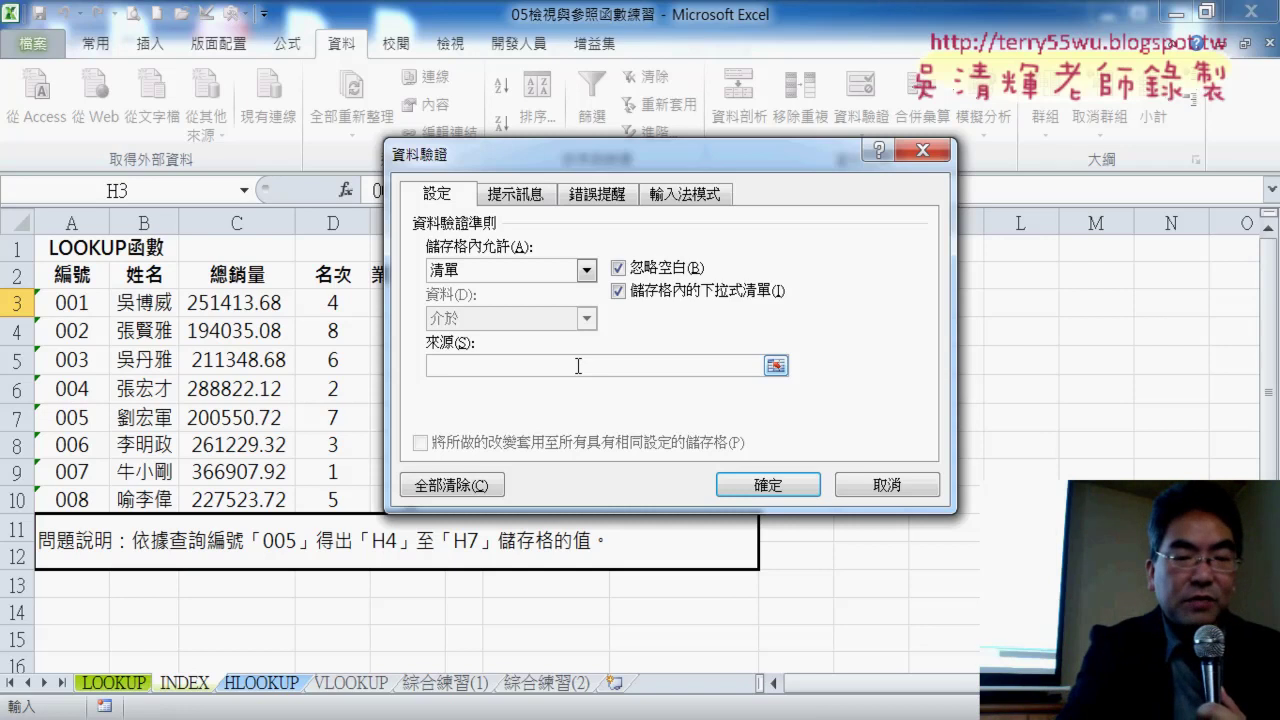
pyautogui.press('F3')
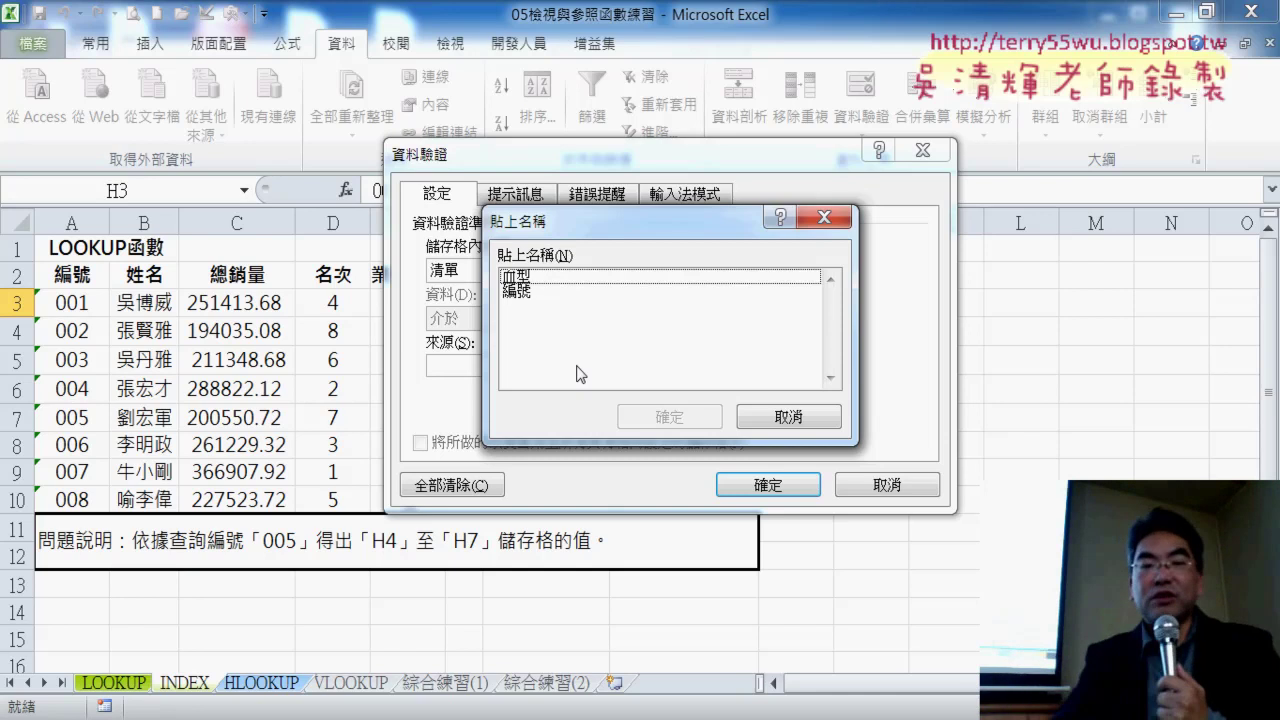
pyautogui.click(515, 292)
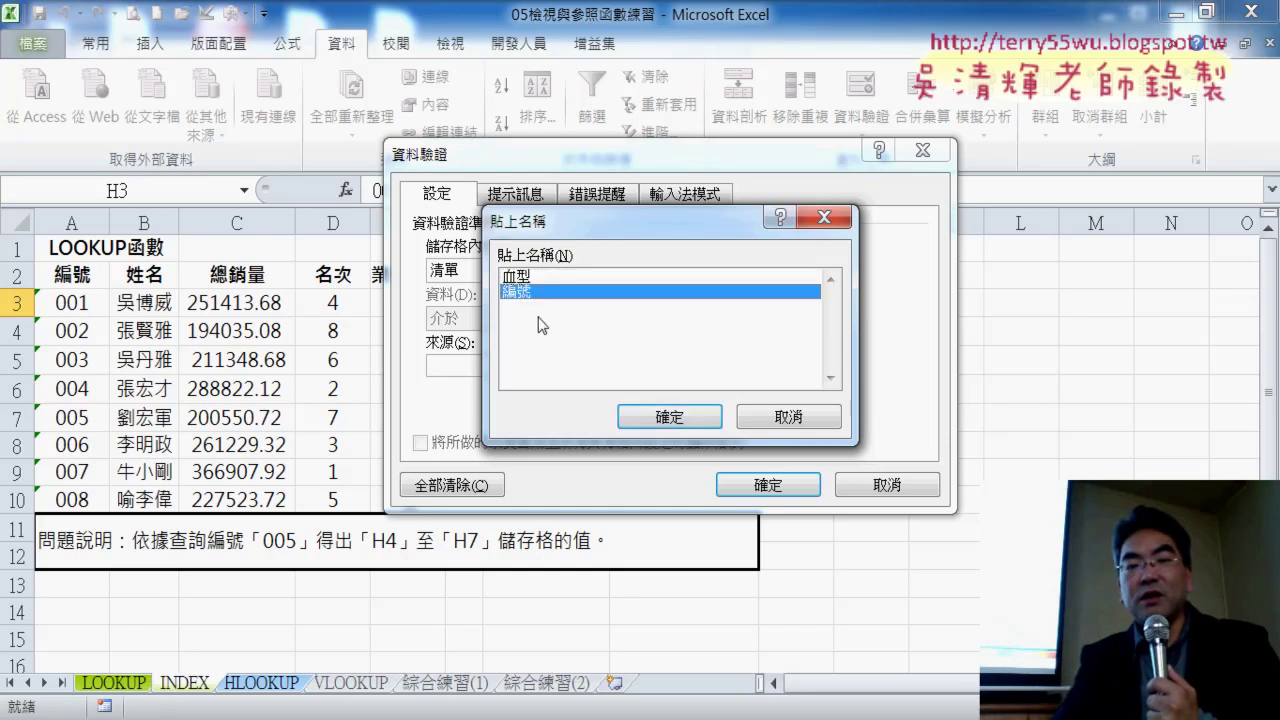
pyautogui.click(672, 416)
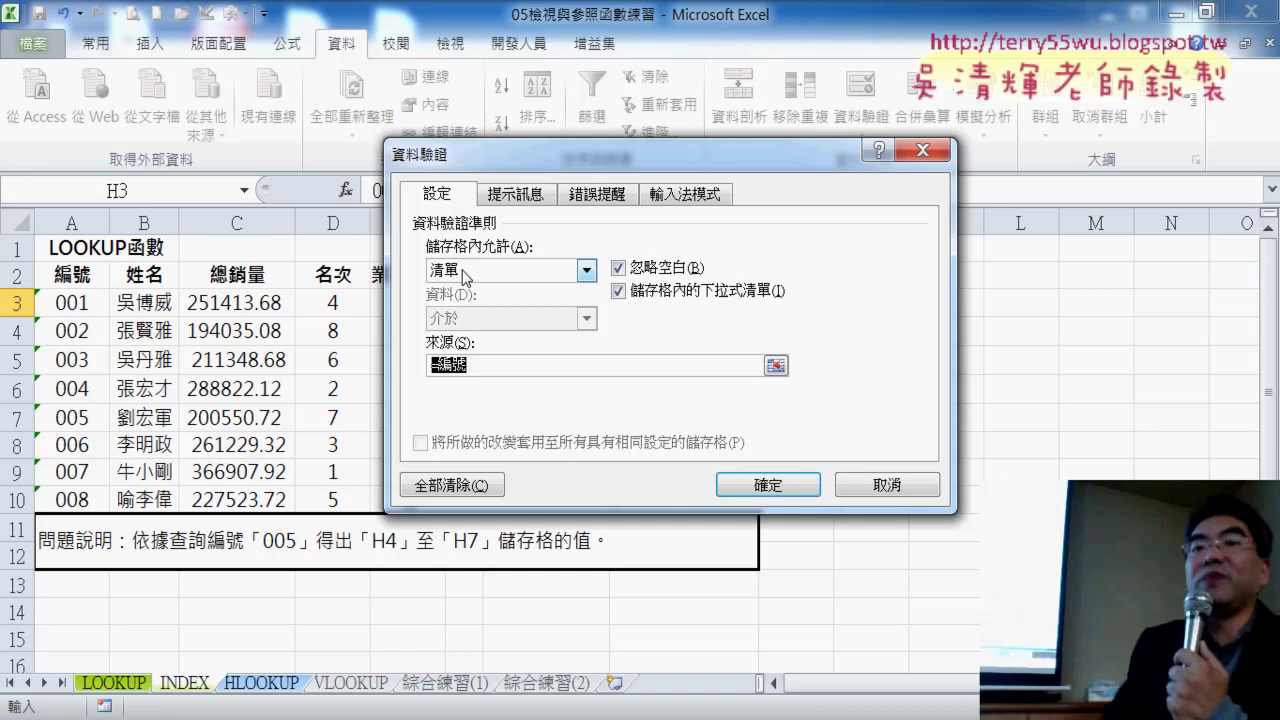
pyautogui.click(789, 490)
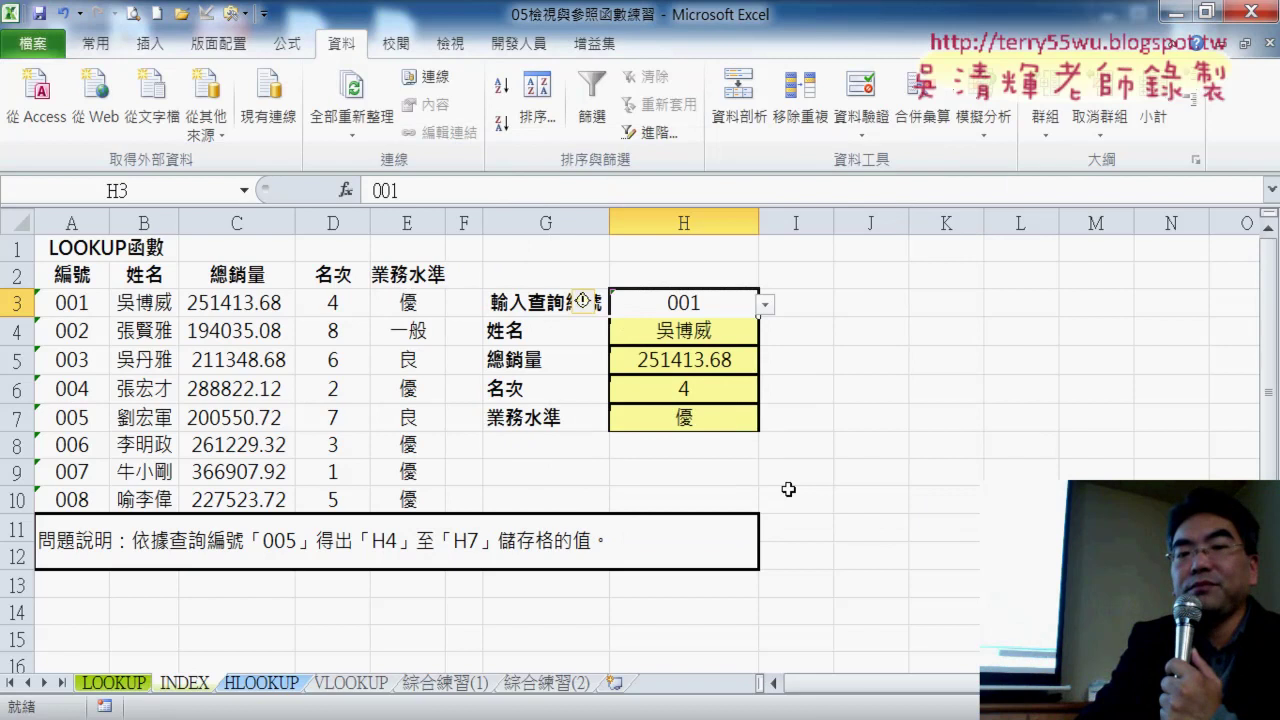
# - Show H3's dropdown of employee IDs 001 through 008
pyautogui.click(765, 309)
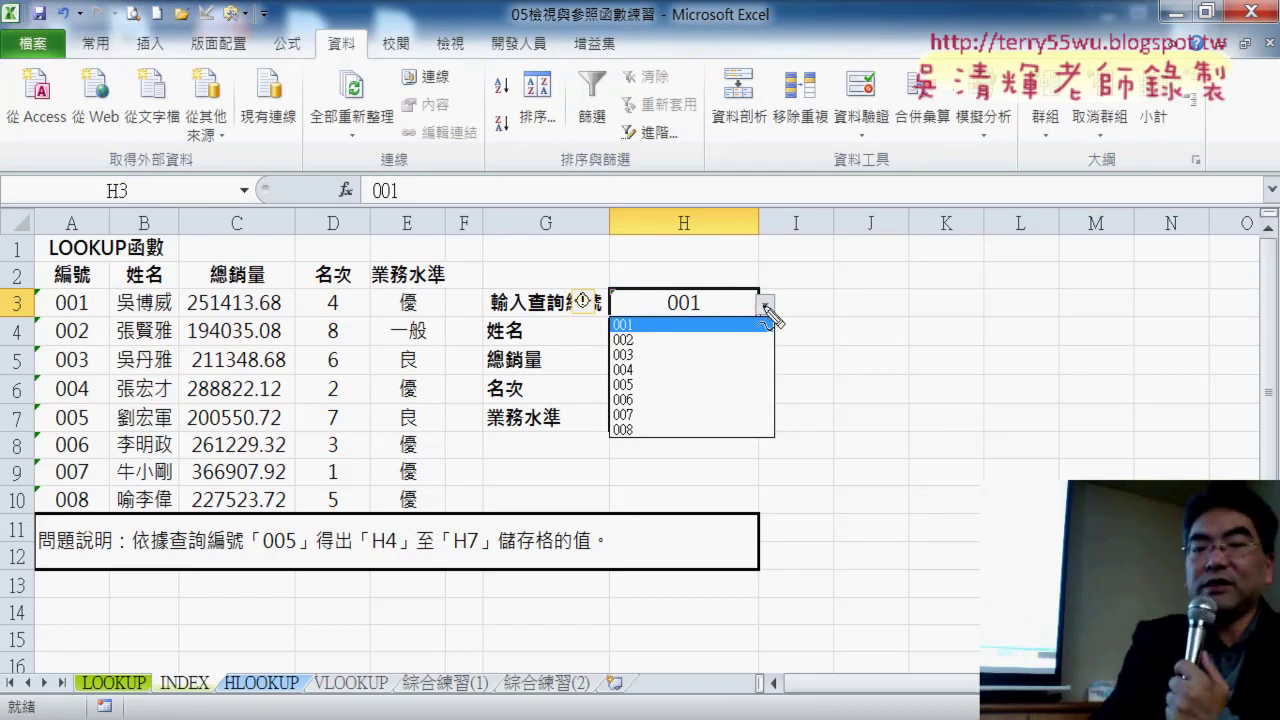
pyautogui.moveTo(590, 468); pyautogui.dragTo(604, 484)
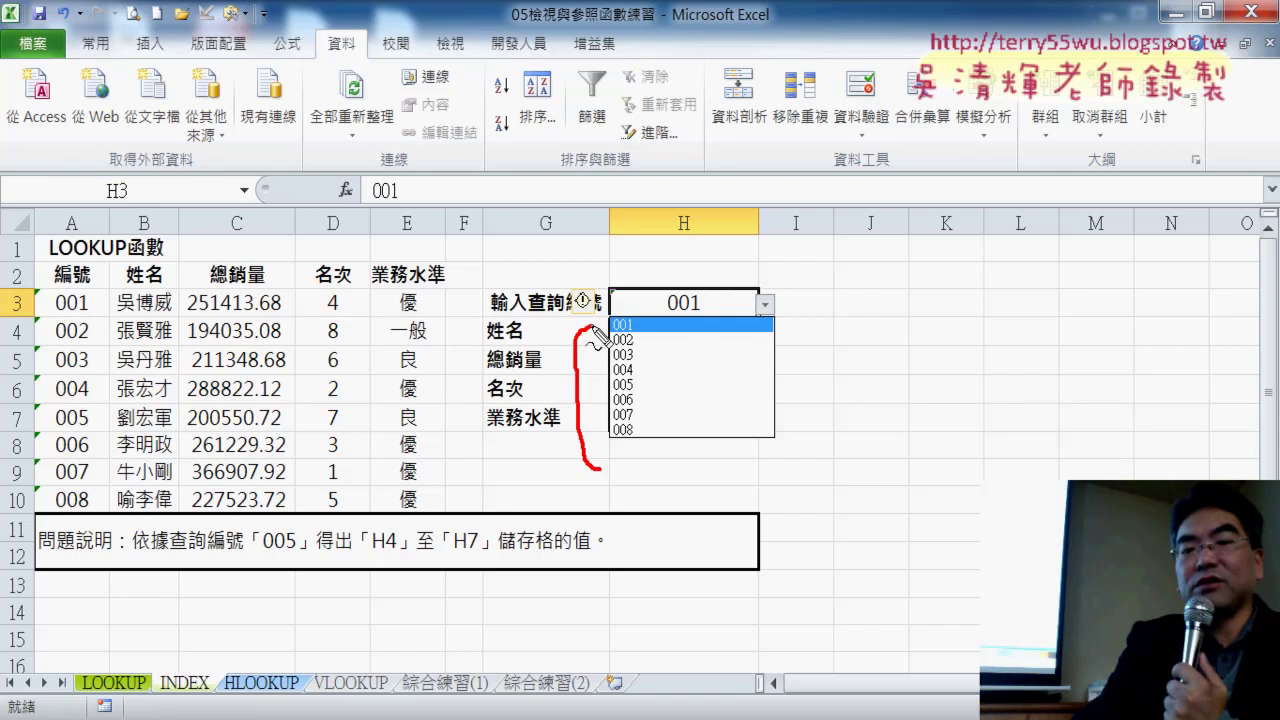
pyautogui.moveTo(66, 527); pyautogui.dragTo(80, 537)
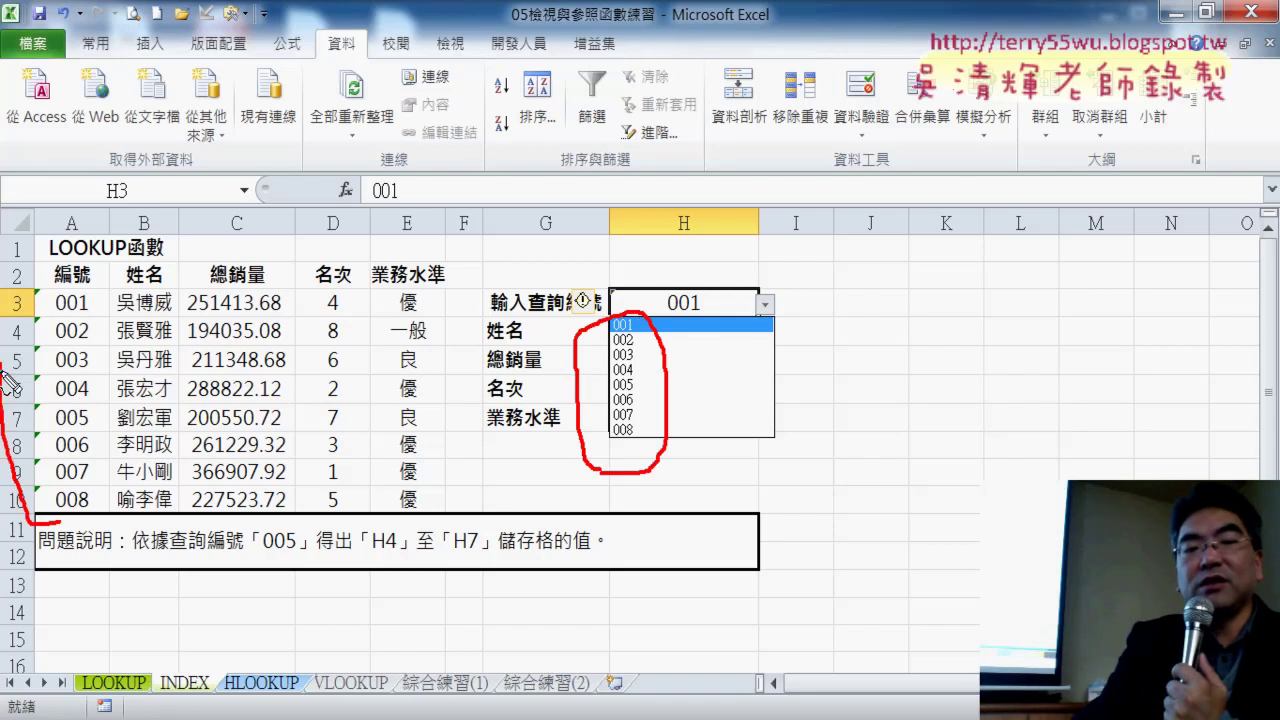
pyautogui.moveTo(127, 404)
pyautogui.mouseDown()
pyautogui.moveTo(236, 390)
pyautogui.moveTo(580, 410)
pyautogui.mouseUp()
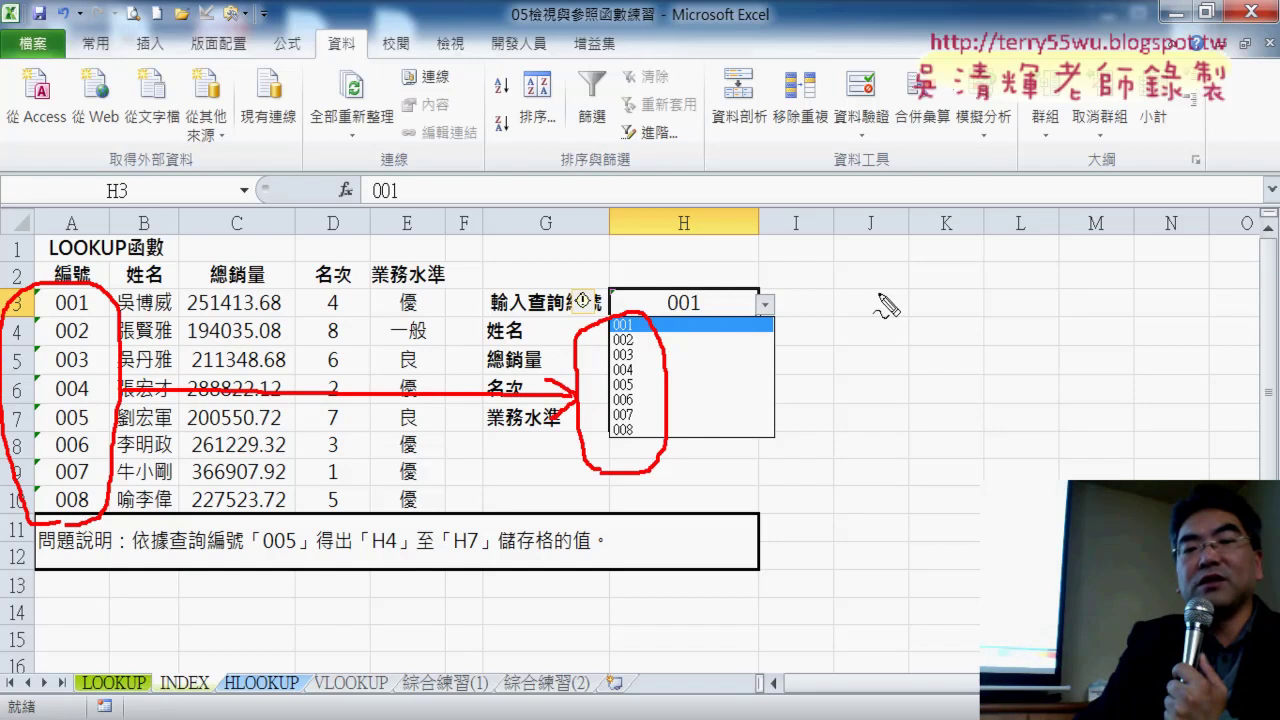
pyautogui.moveTo(745, 300)
pyautogui.mouseDown()
pyautogui.moveTo(762, 270)
pyautogui.moveTo(808, 314)
pyautogui.moveTo(770, 340)
pyautogui.mouseUp()
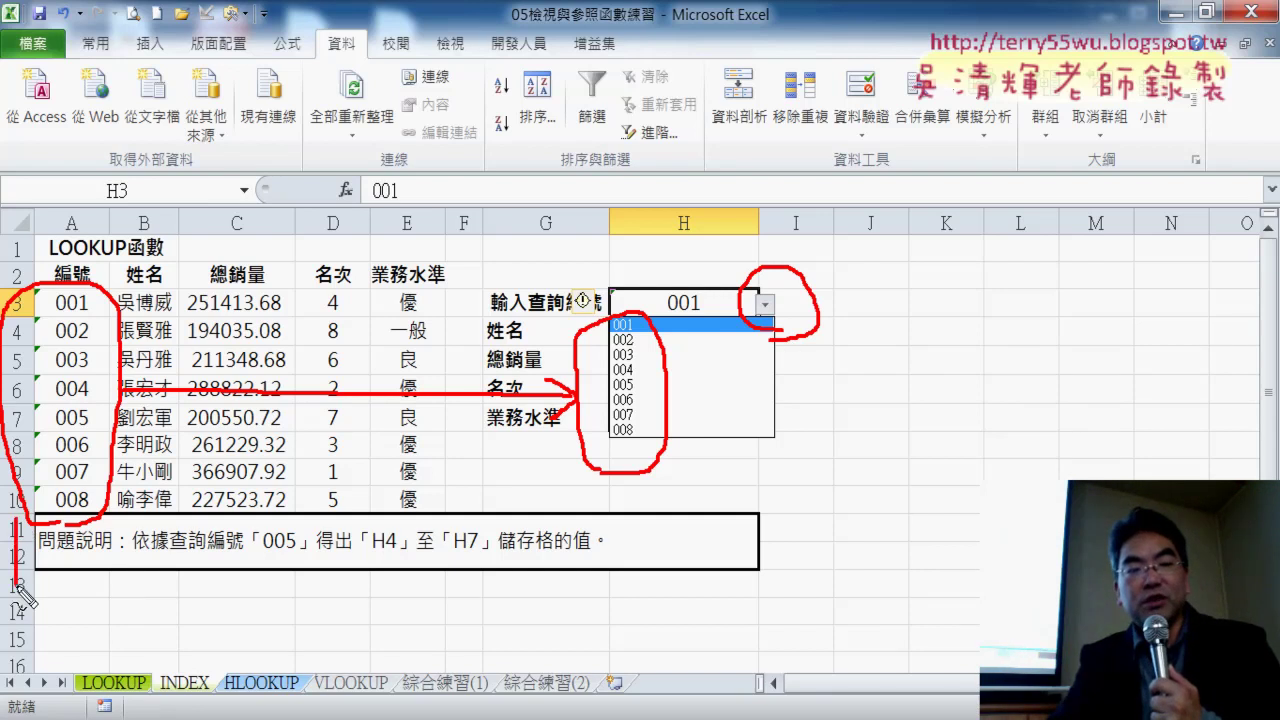
pyautogui.moveTo(22, 596); pyautogui.dragTo(198, 507)
pyautogui.moveTo(86, 578); pyautogui.dragTo(210, 578)
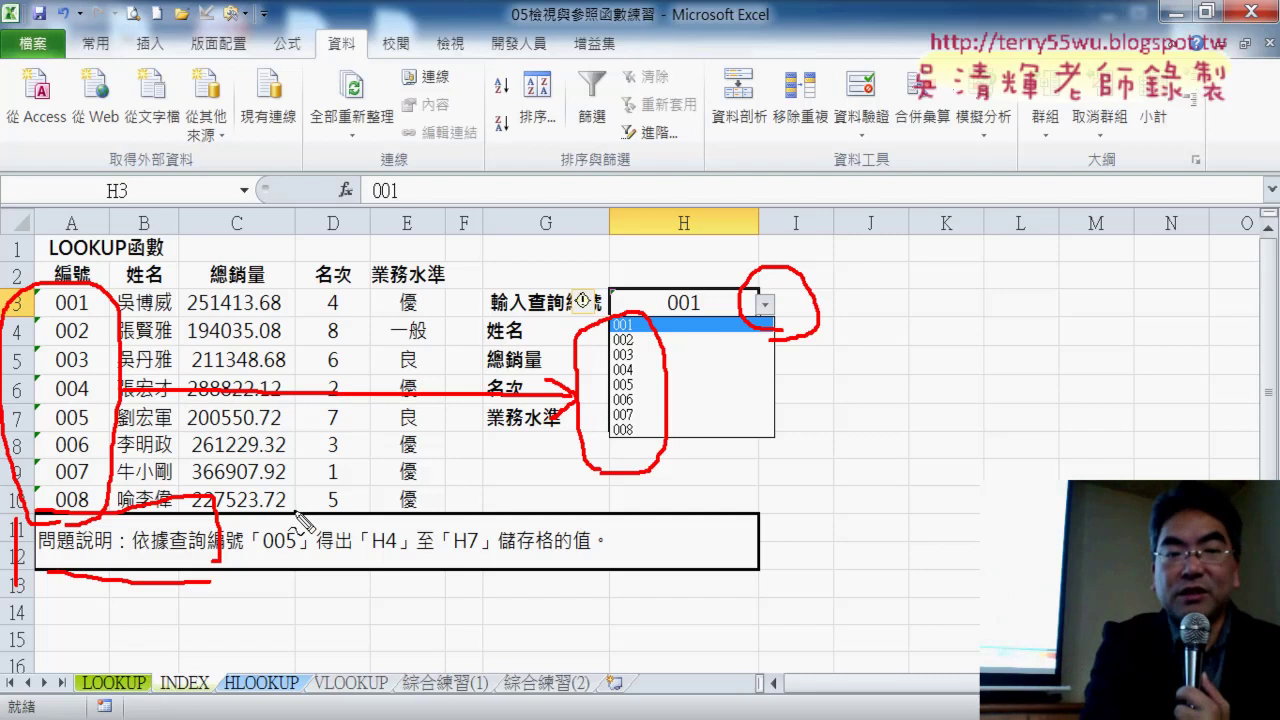
# - Pick ID 002 in H3 and compare the results with the row 4 record
pyautogui.press('e')
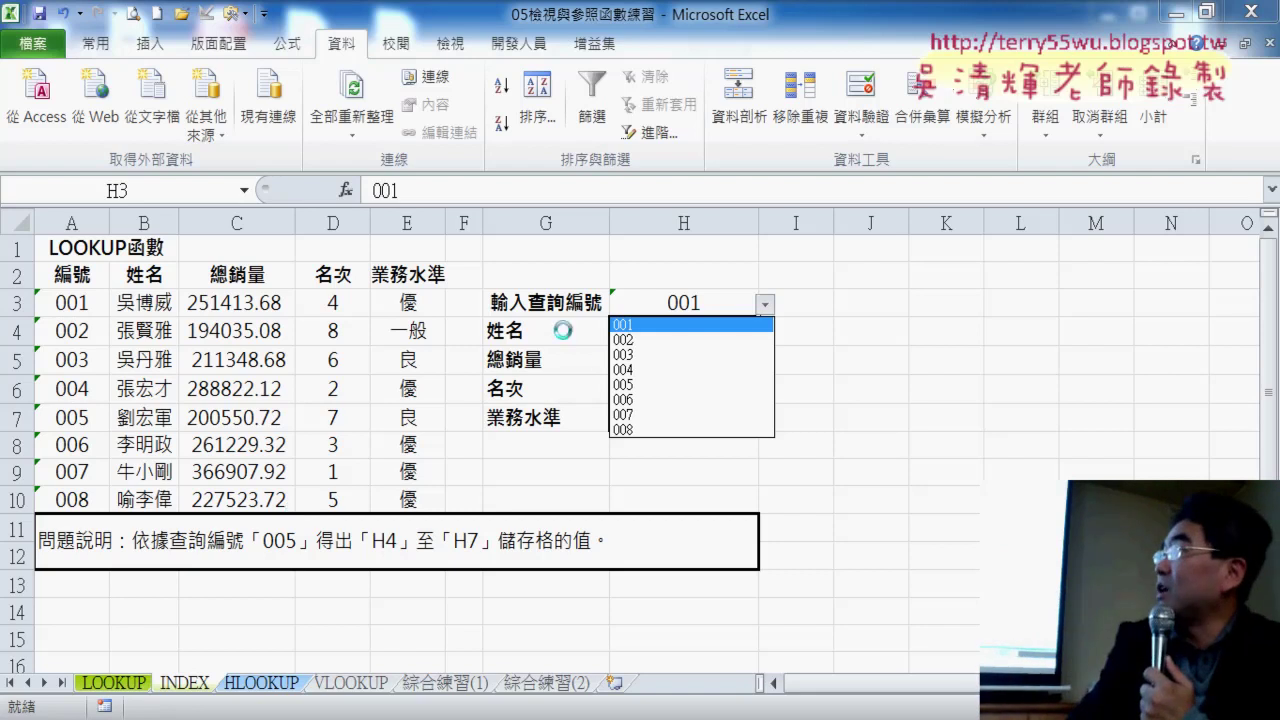
pyautogui.click(652, 341)
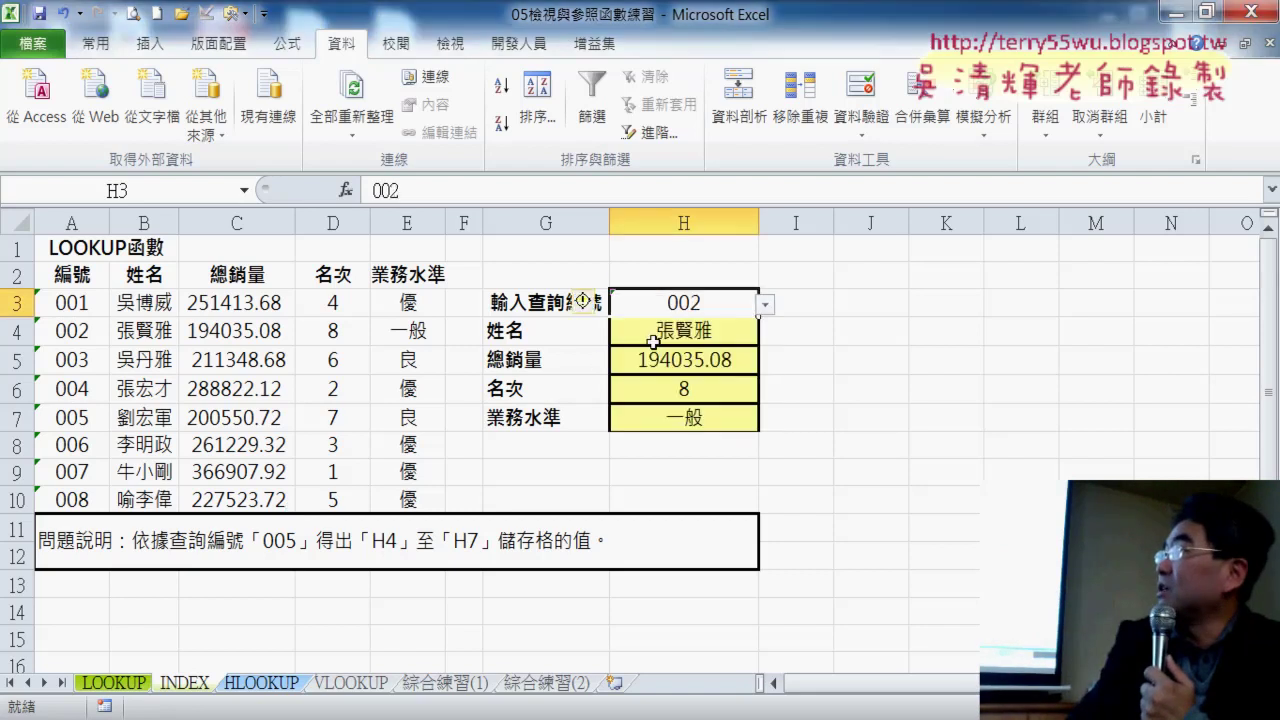
pyautogui.moveTo(159, 337); pyautogui.dragTo(432, 337)
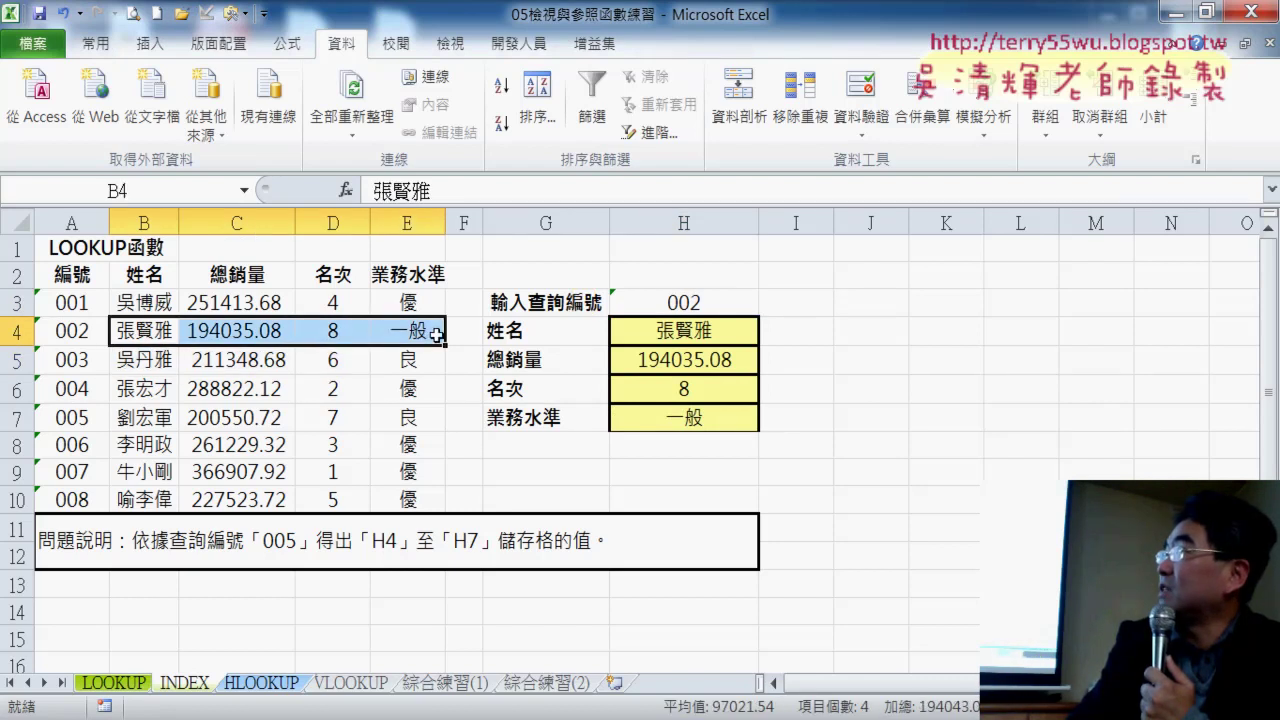
# - Pick ID 003 in H3 and check sales 211348.68, rank 6, level 良 against row 5
pyautogui.click(723, 302)
pyautogui.click(766, 308)
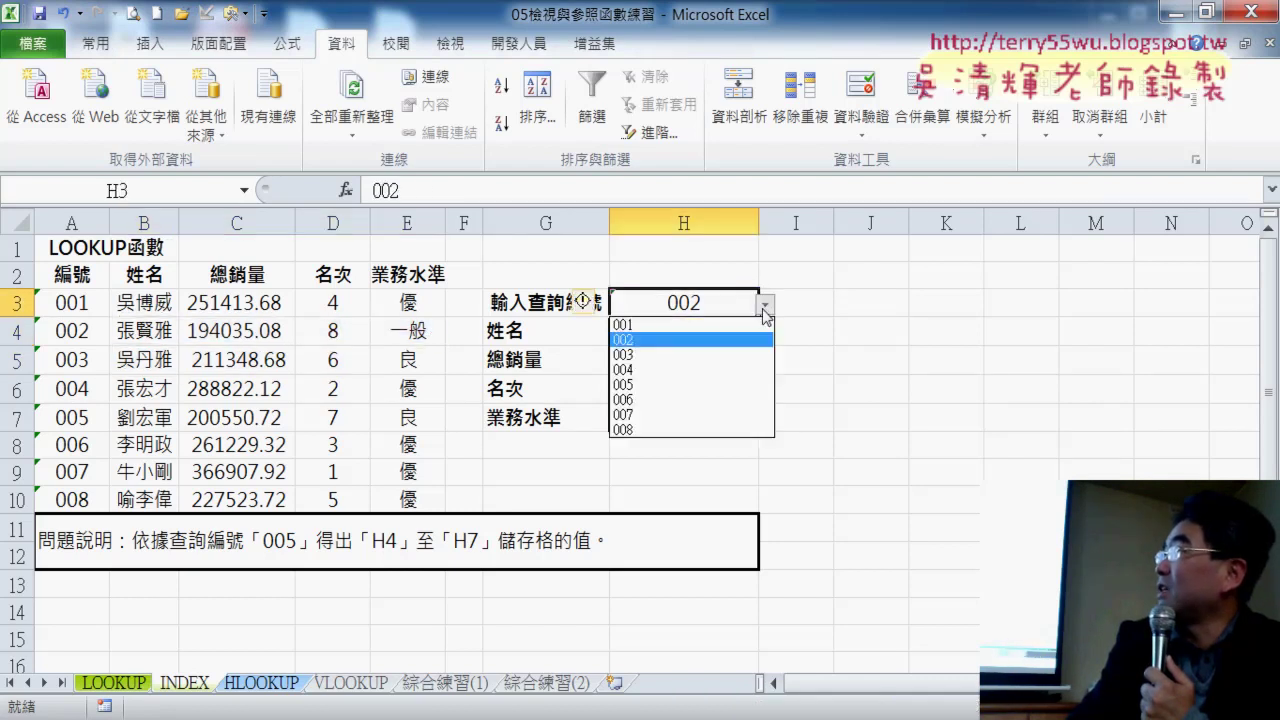
pyautogui.click(747, 352)
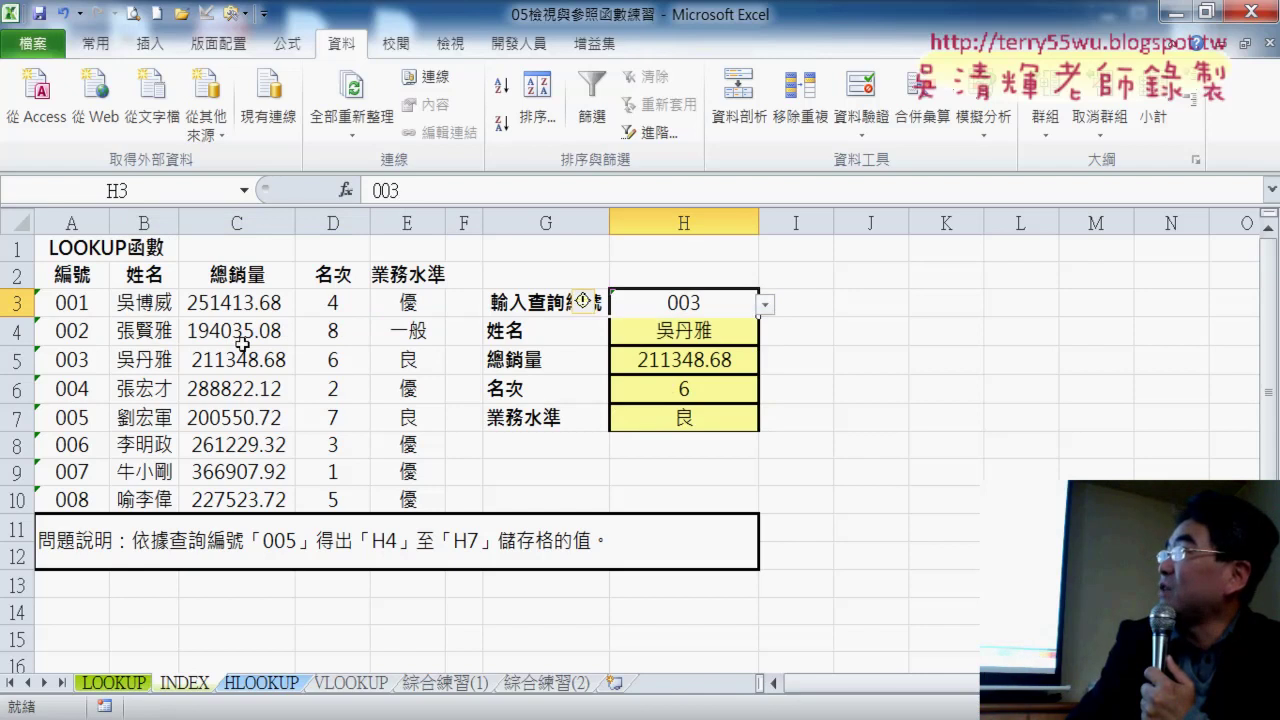
pyautogui.moveTo(145, 358); pyautogui.dragTo(427, 368)
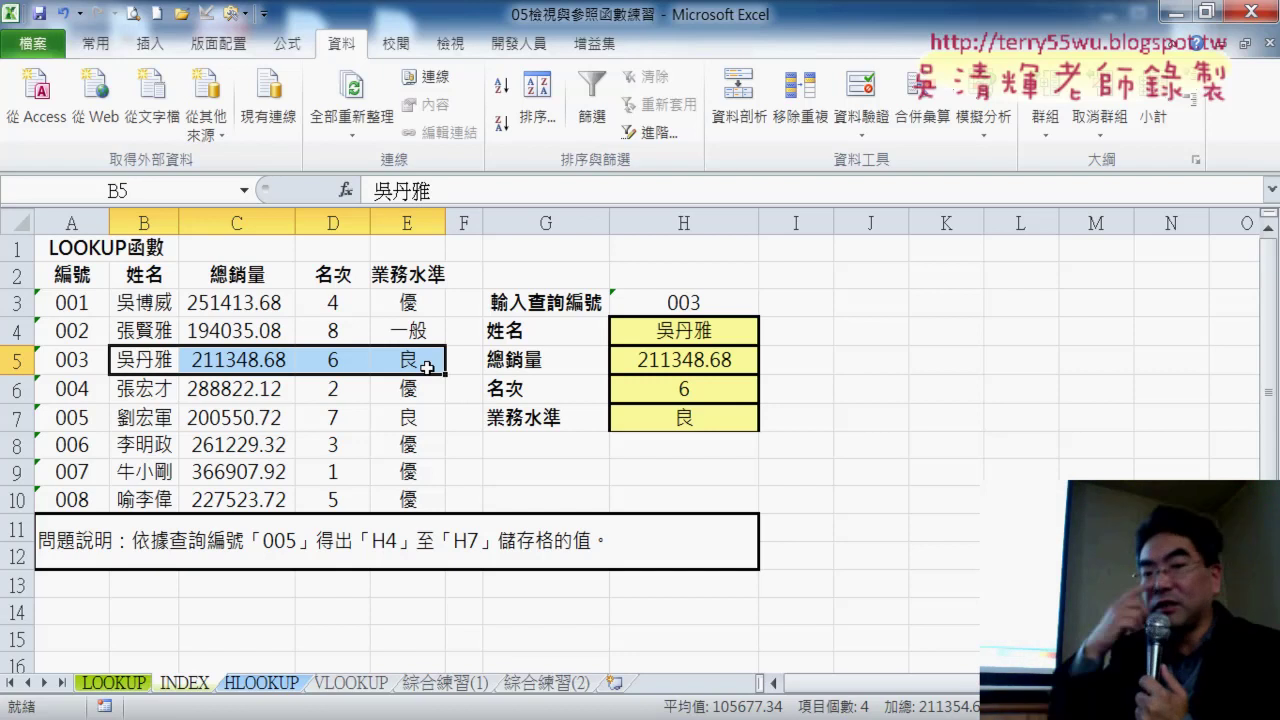
pyautogui.click(745, 303)
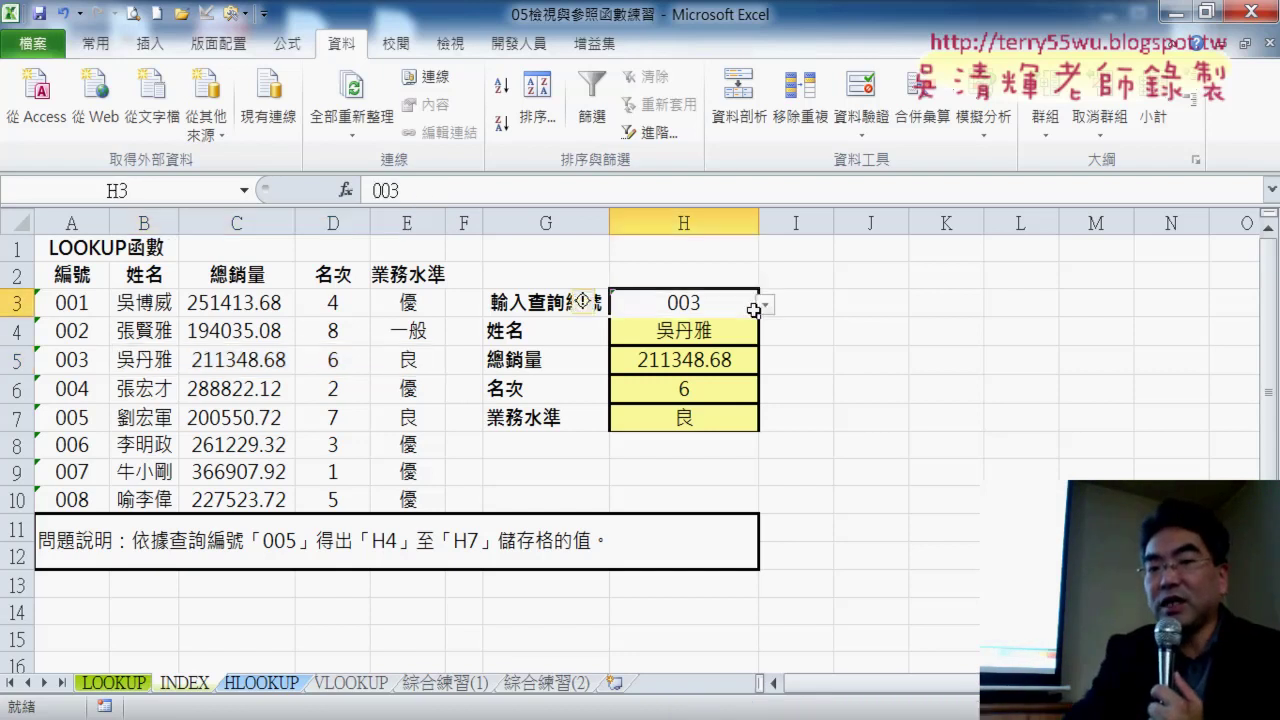
pyautogui.click(767, 310)
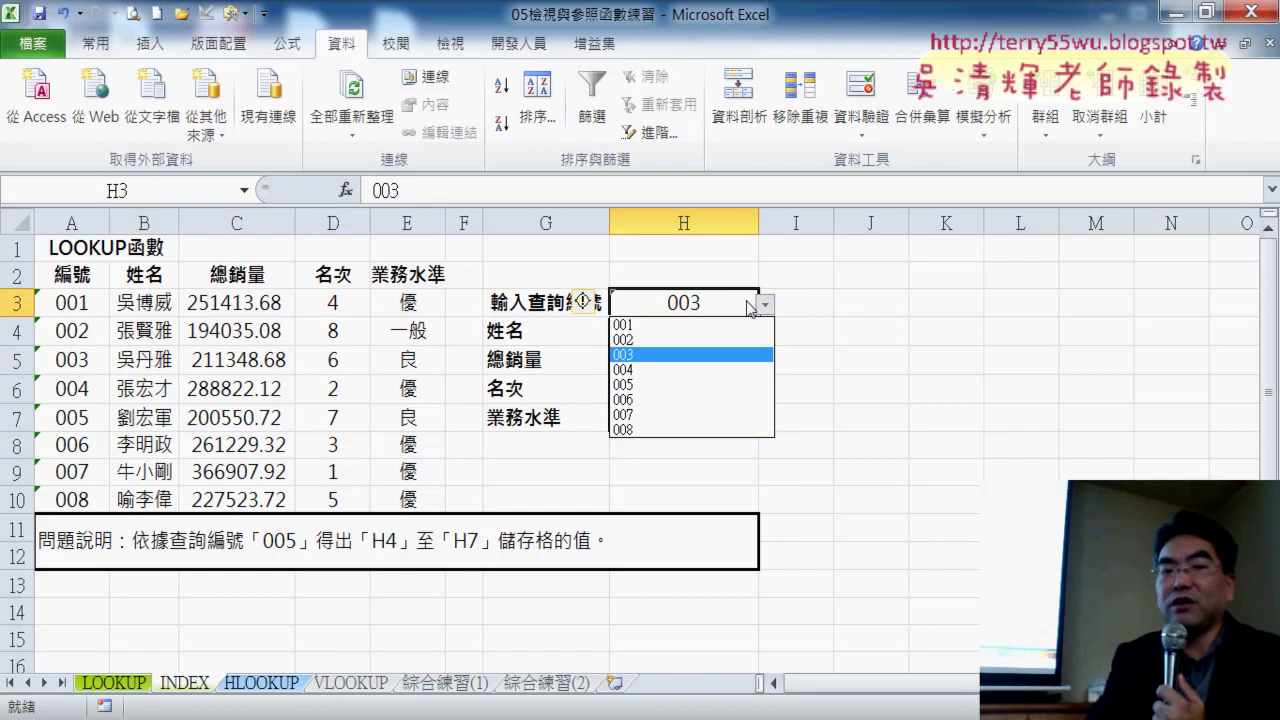
pyautogui.click(291, 45)
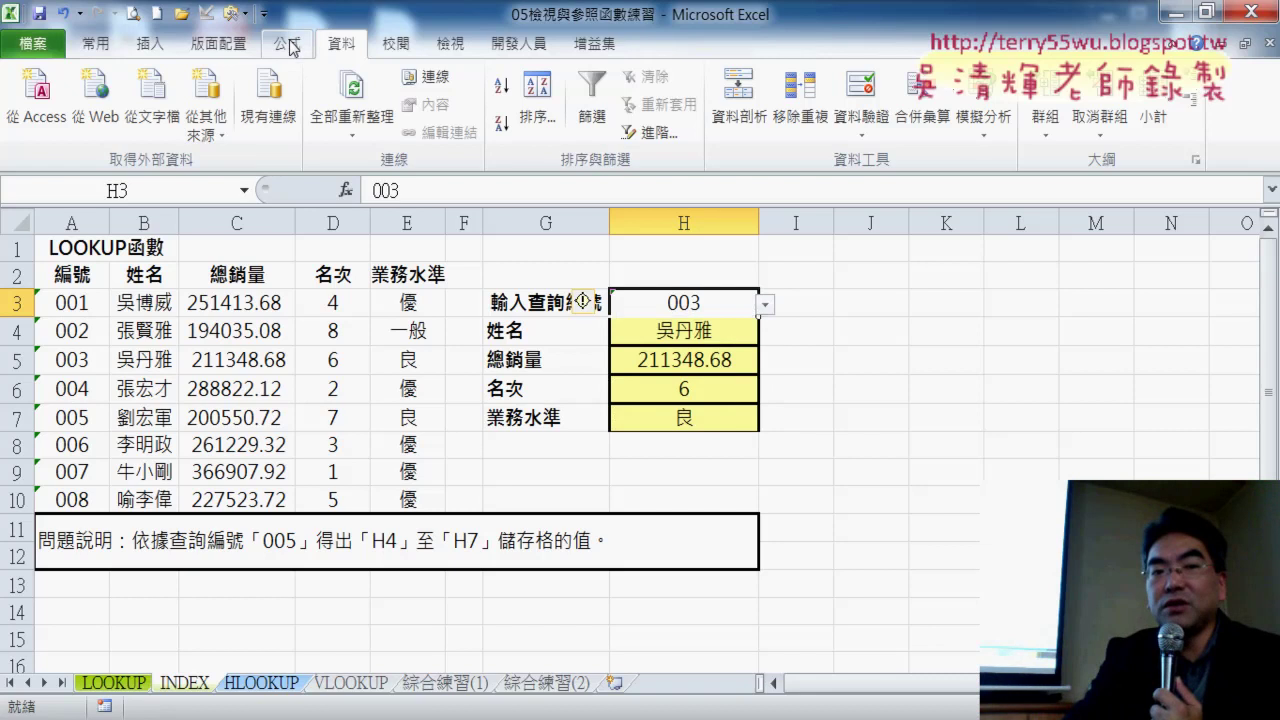
pyautogui.click(291, 45)
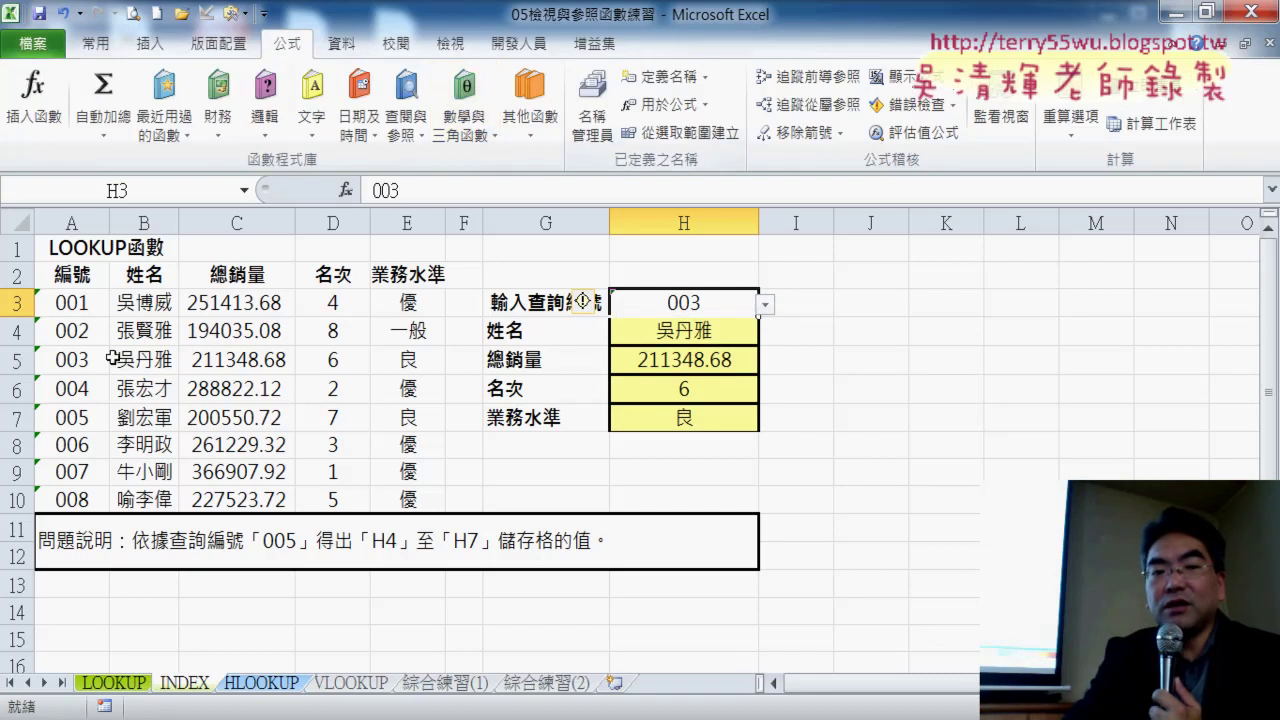
pyautogui.moveTo(72, 274); pyautogui.dragTo(79, 494)
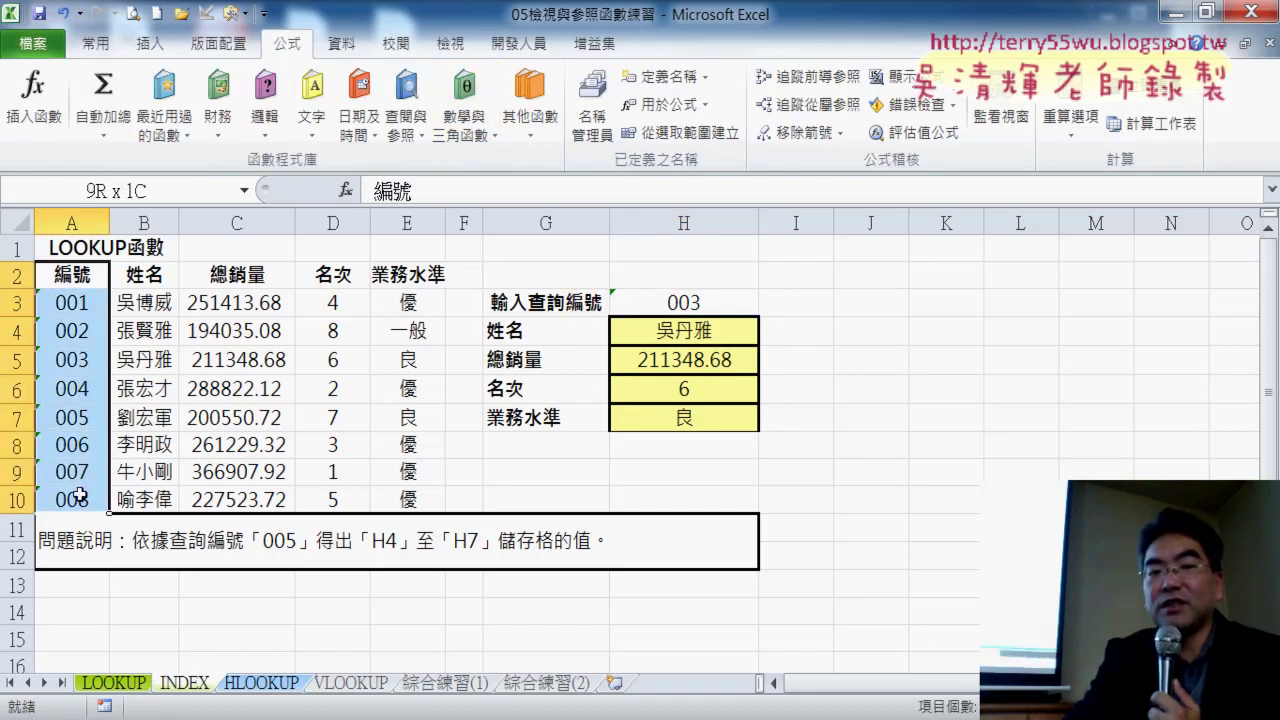
pyautogui.click(700, 132)
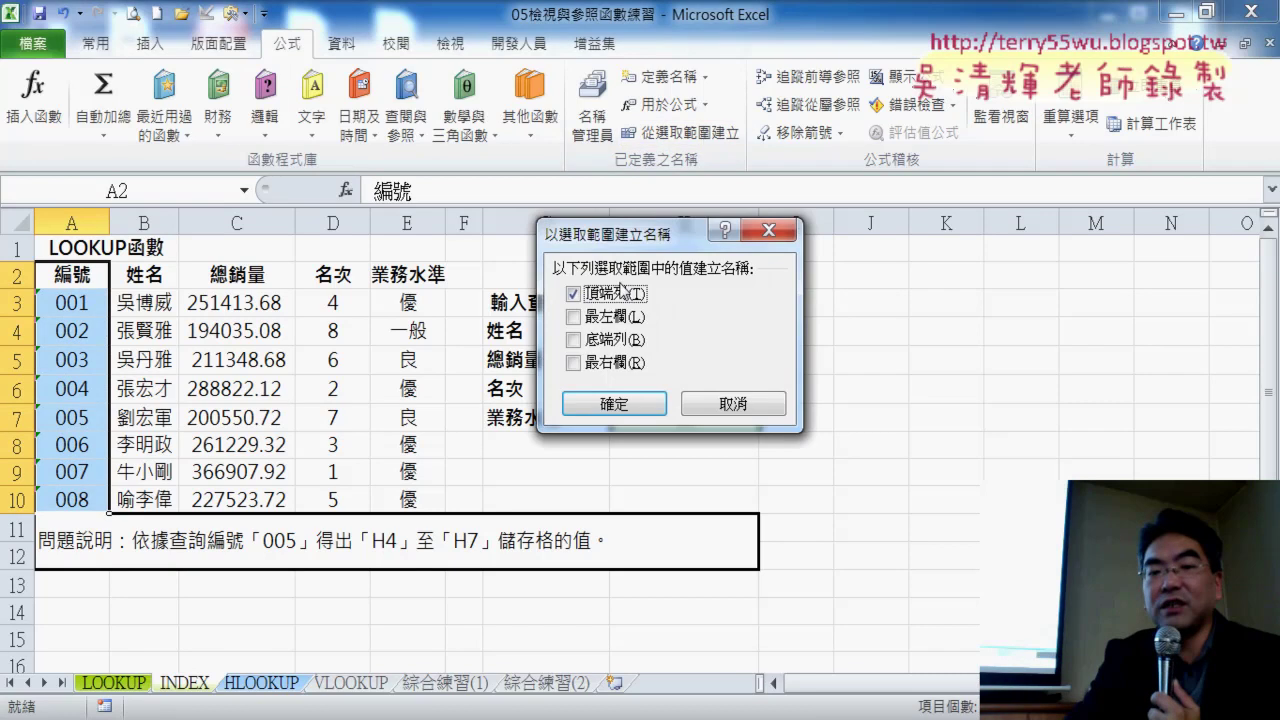
pyautogui.click(752, 418)
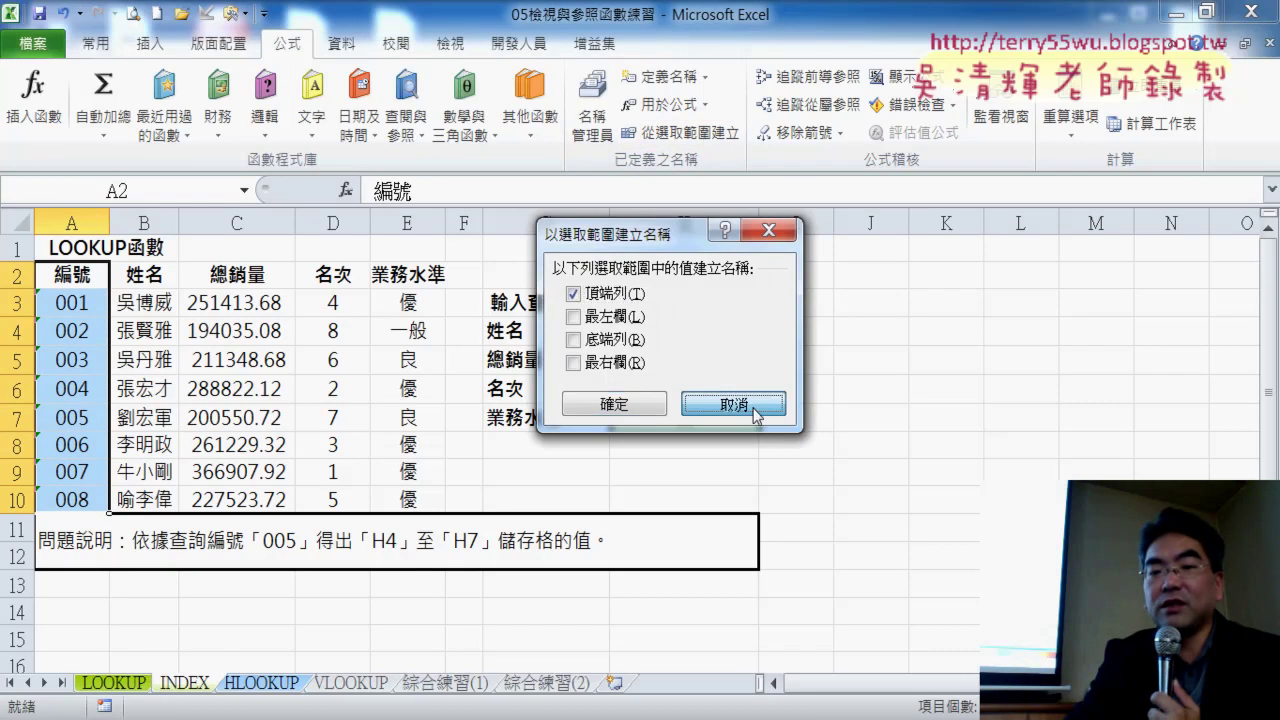
pyautogui.click(598, 137)
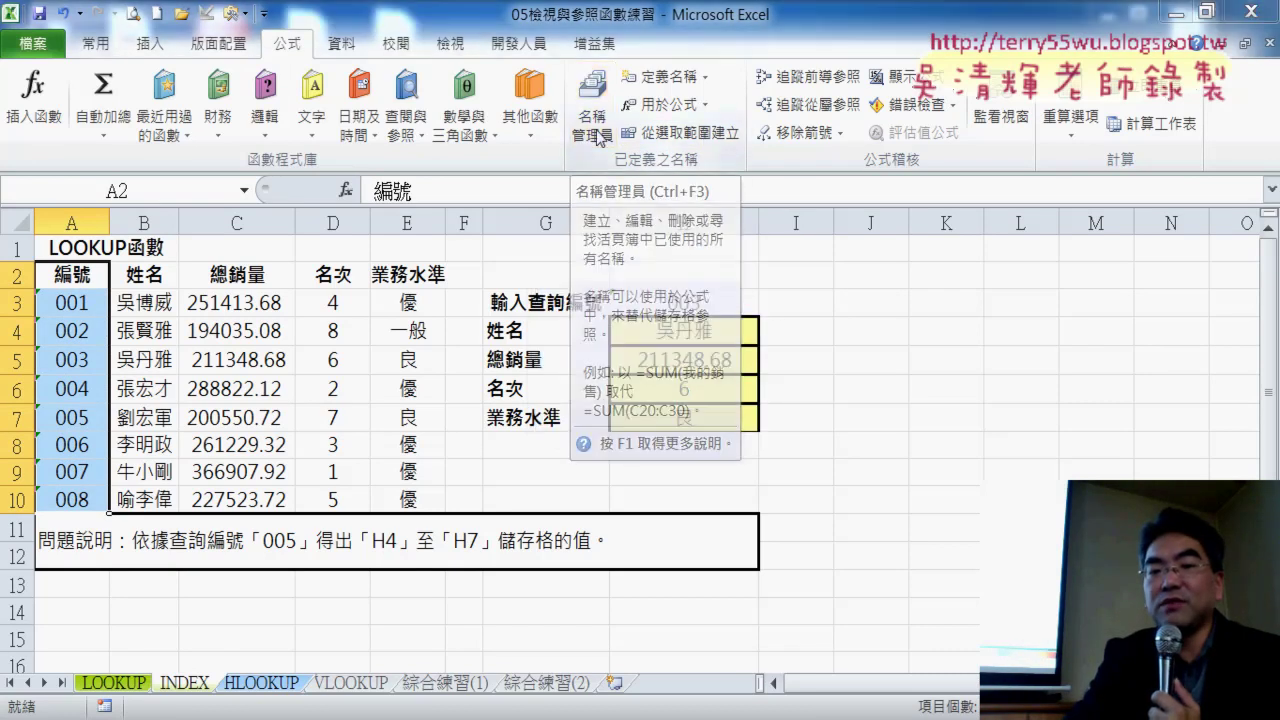
pyautogui.moveTo(591, 66); pyautogui.dragTo(531, 86)
pyautogui.click(407, 218)
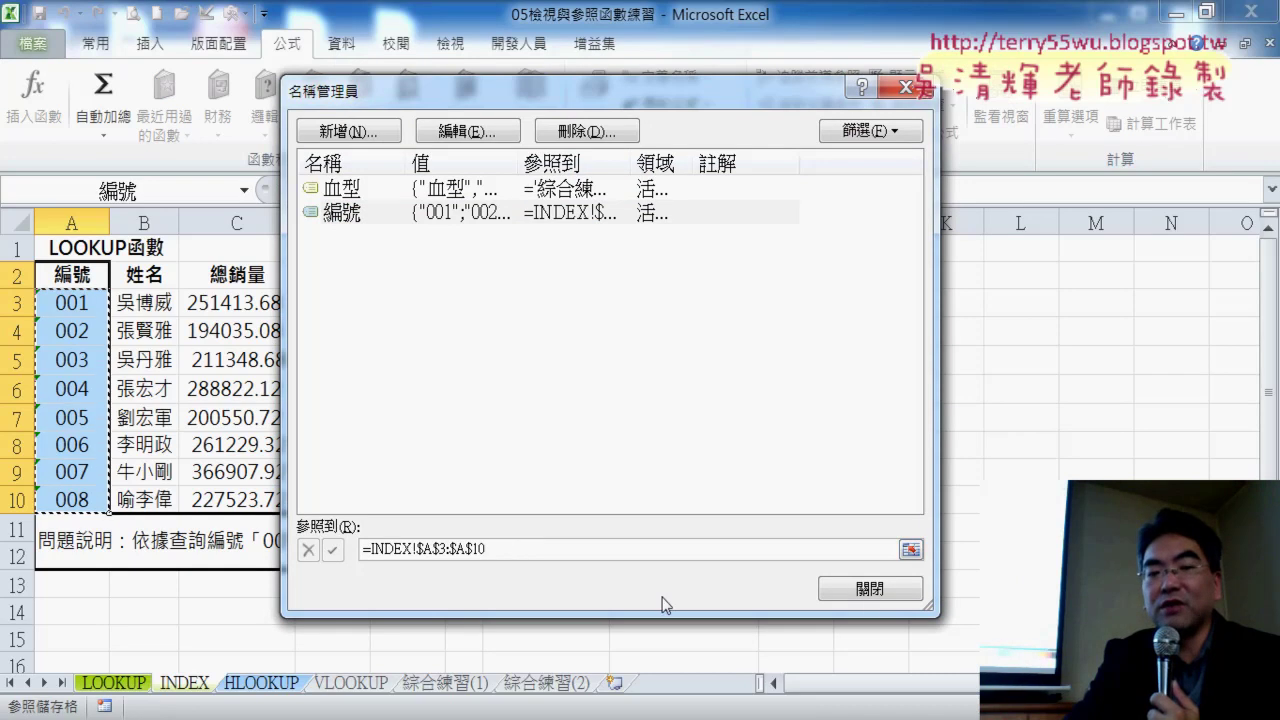
pyautogui.click(869, 589)
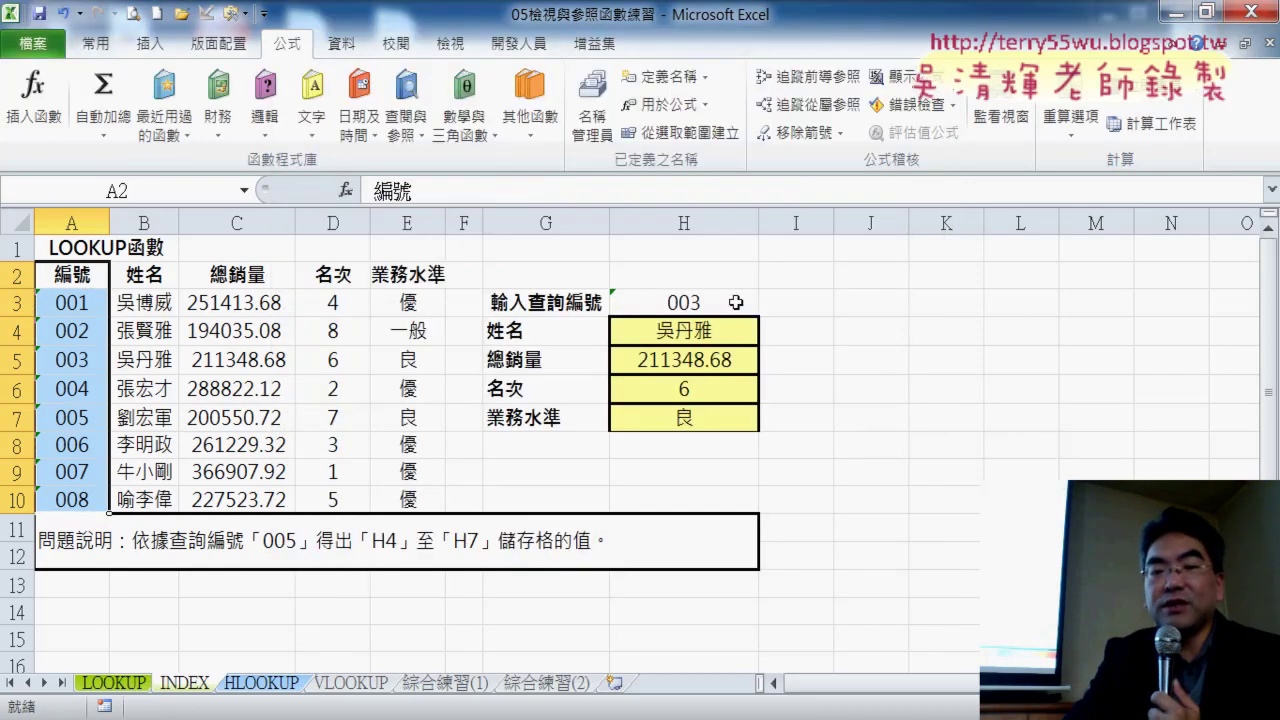
# - Replace H3's List validation source with the 編號 name and check its ID dropdown
pyautogui.click(735, 302)
pyautogui.click(342, 45)
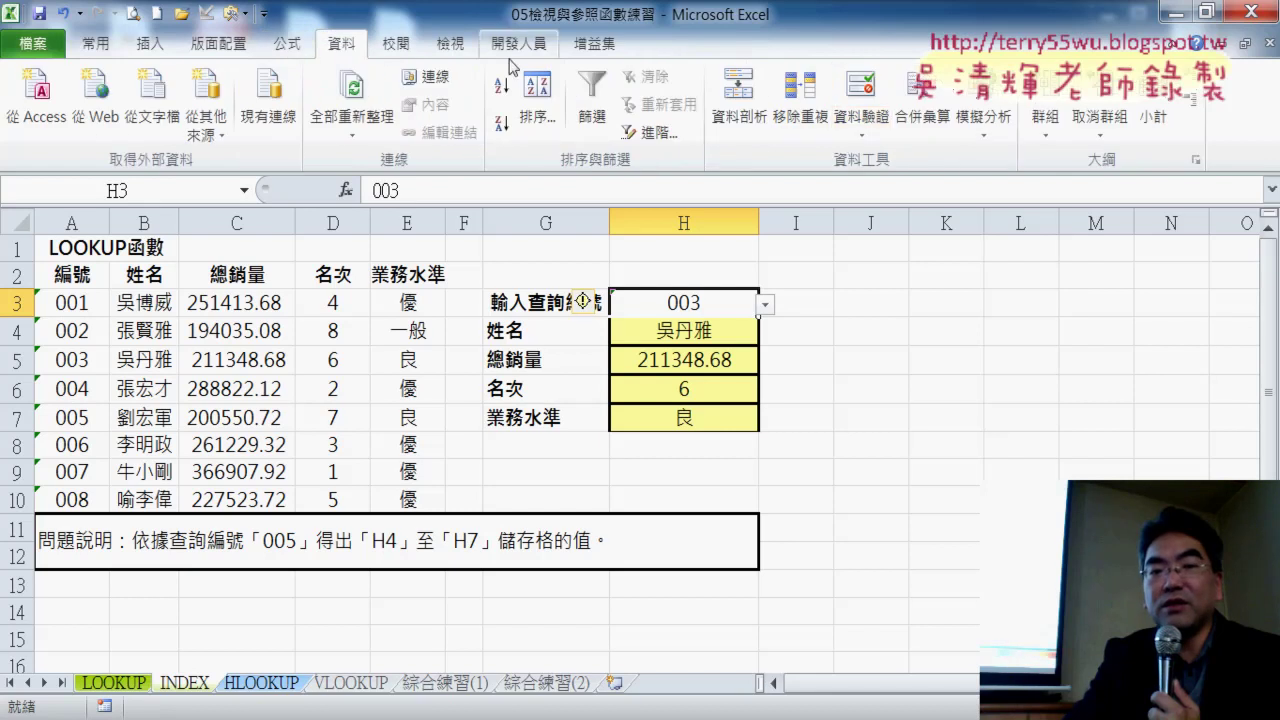
pyautogui.click(860, 95)
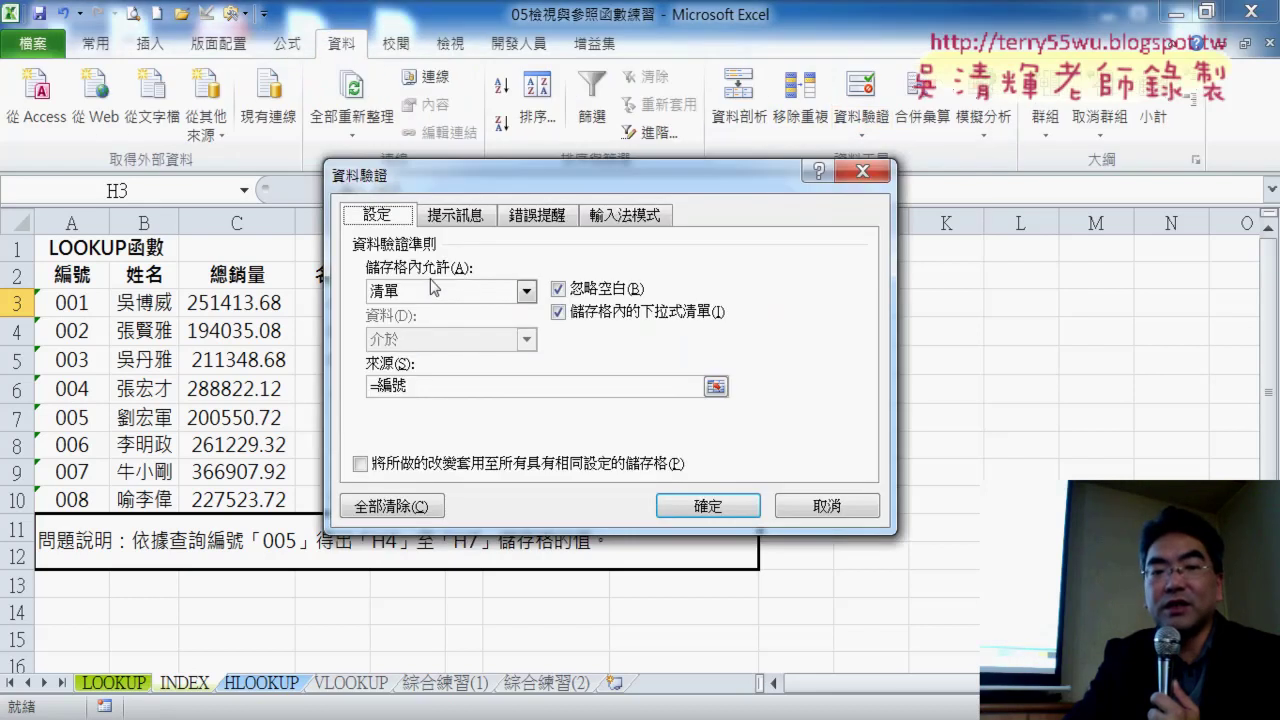
pyautogui.doubleClick(434, 385)
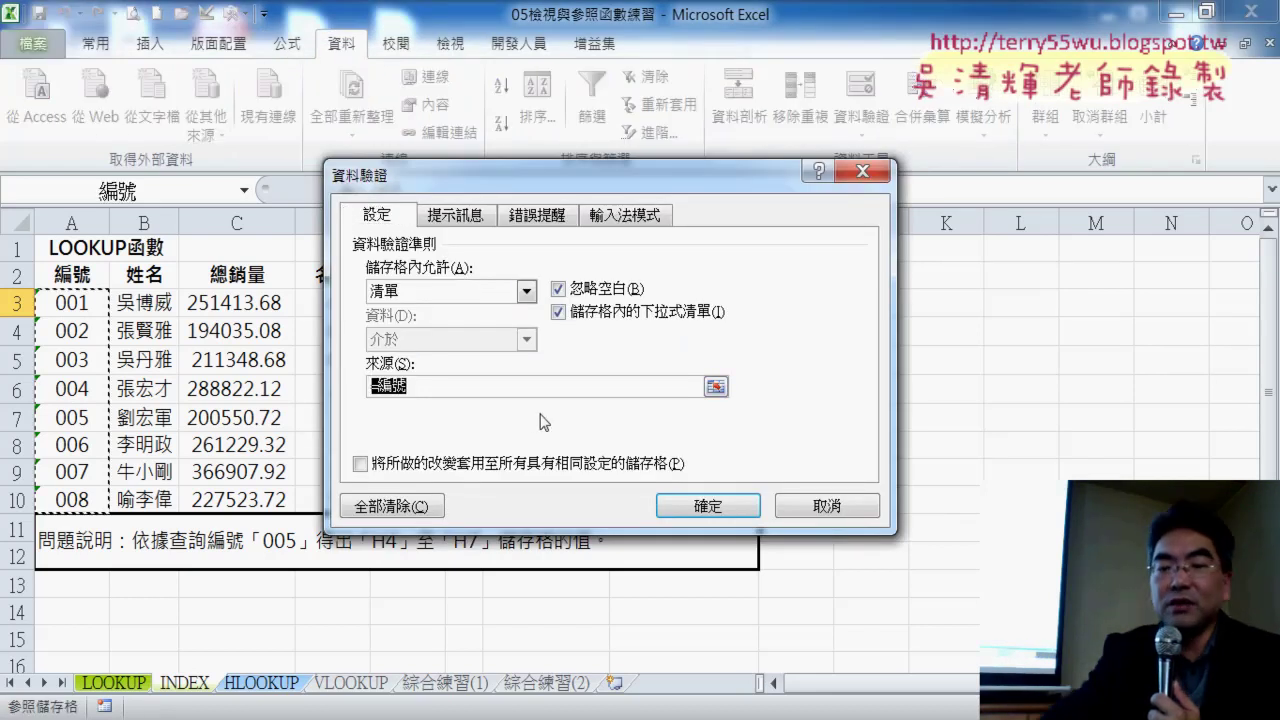
pyautogui.press('BackSpace')
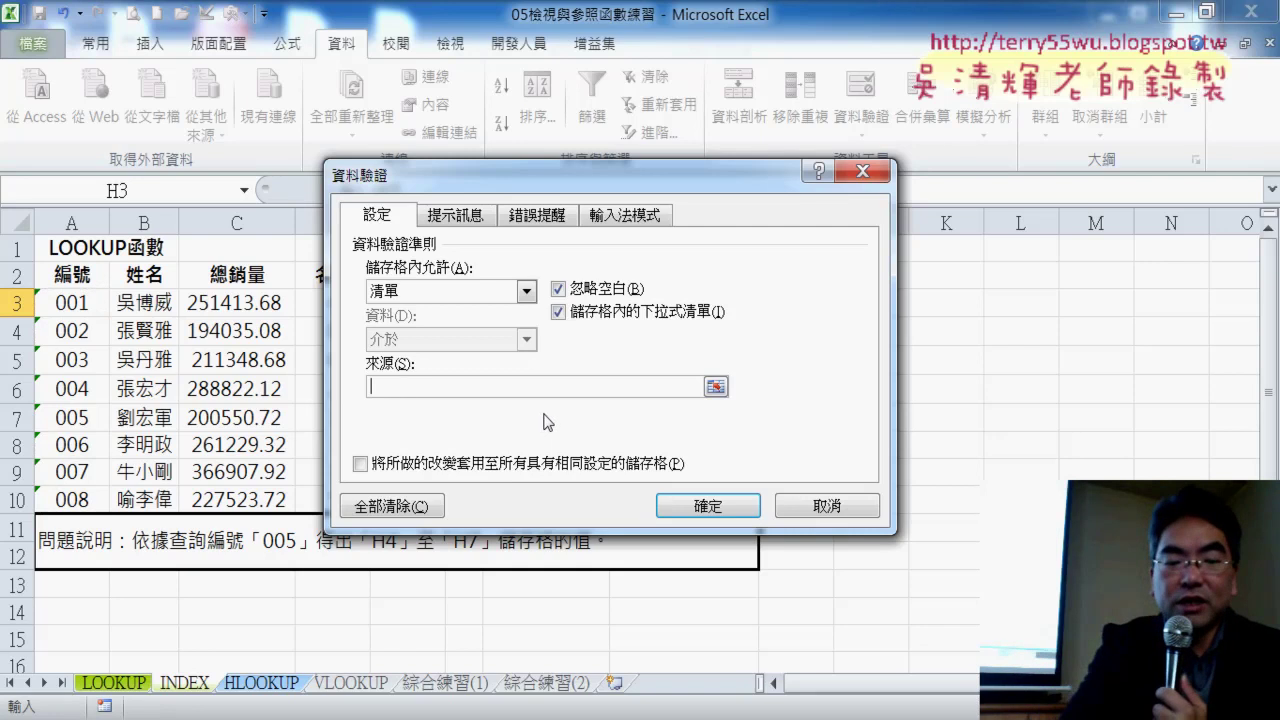
pyautogui.press('F3')
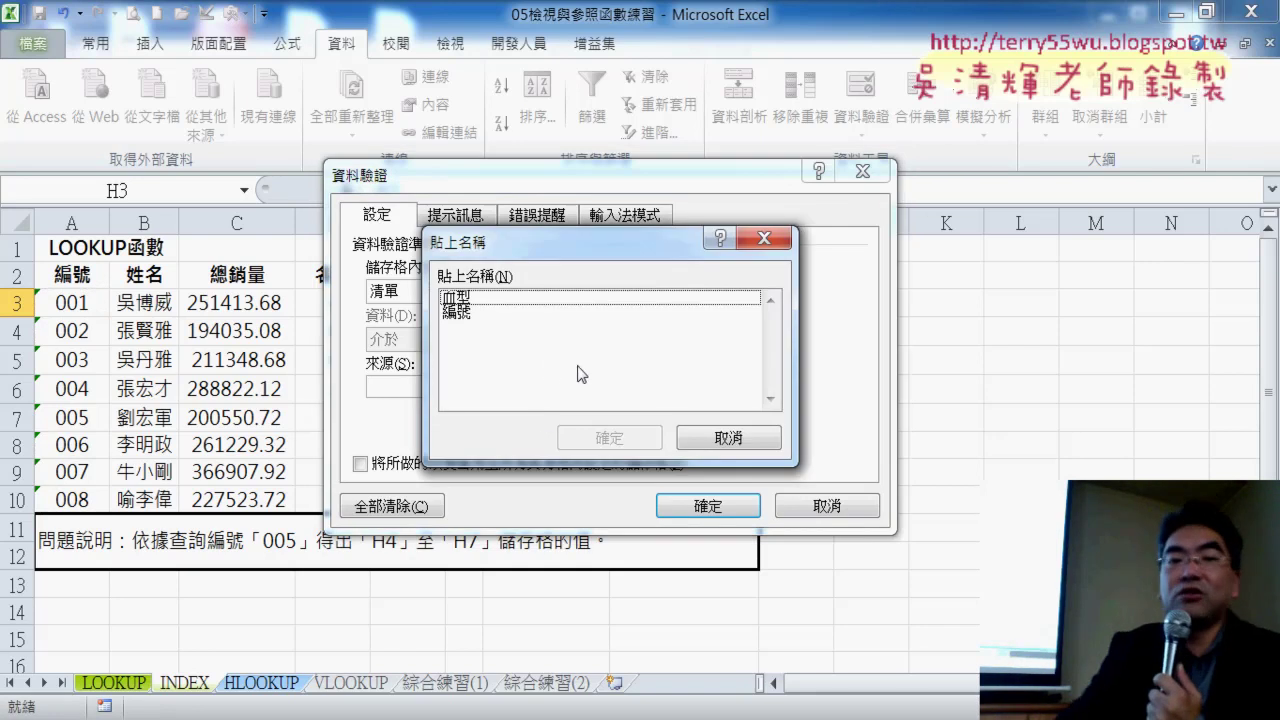
pyautogui.doubleClick(512, 318)
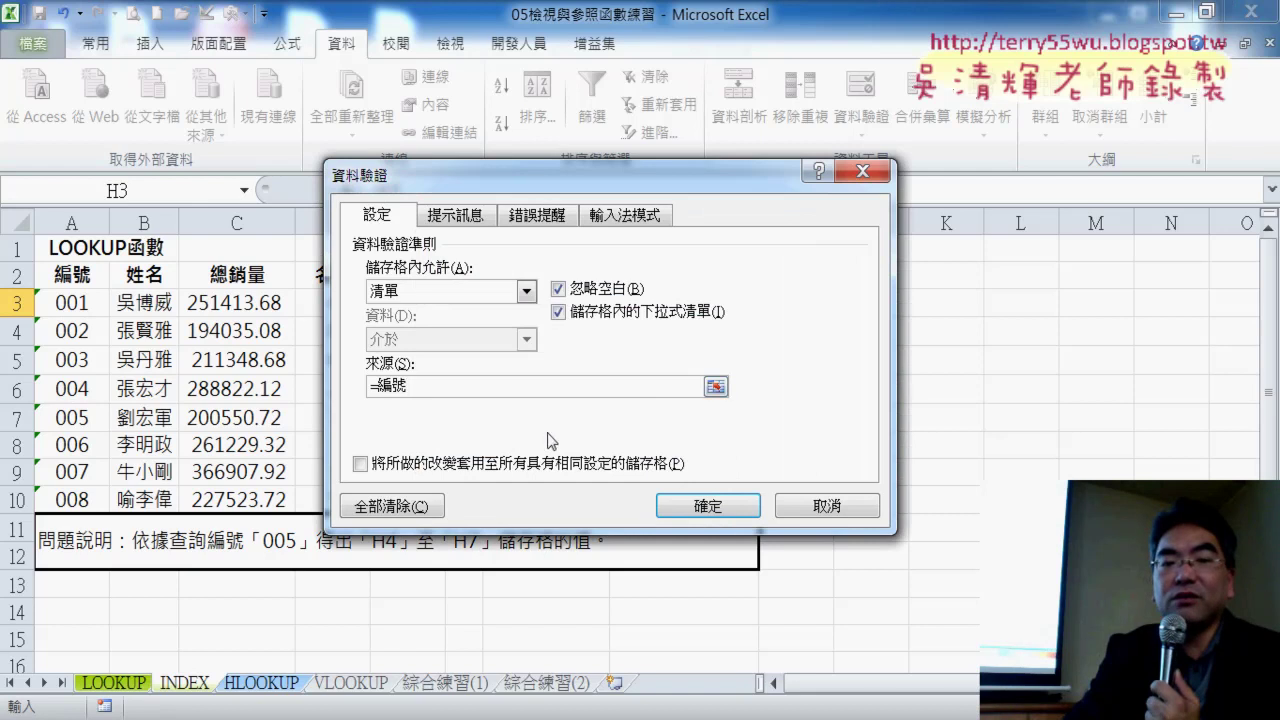
pyautogui.click(707, 505)
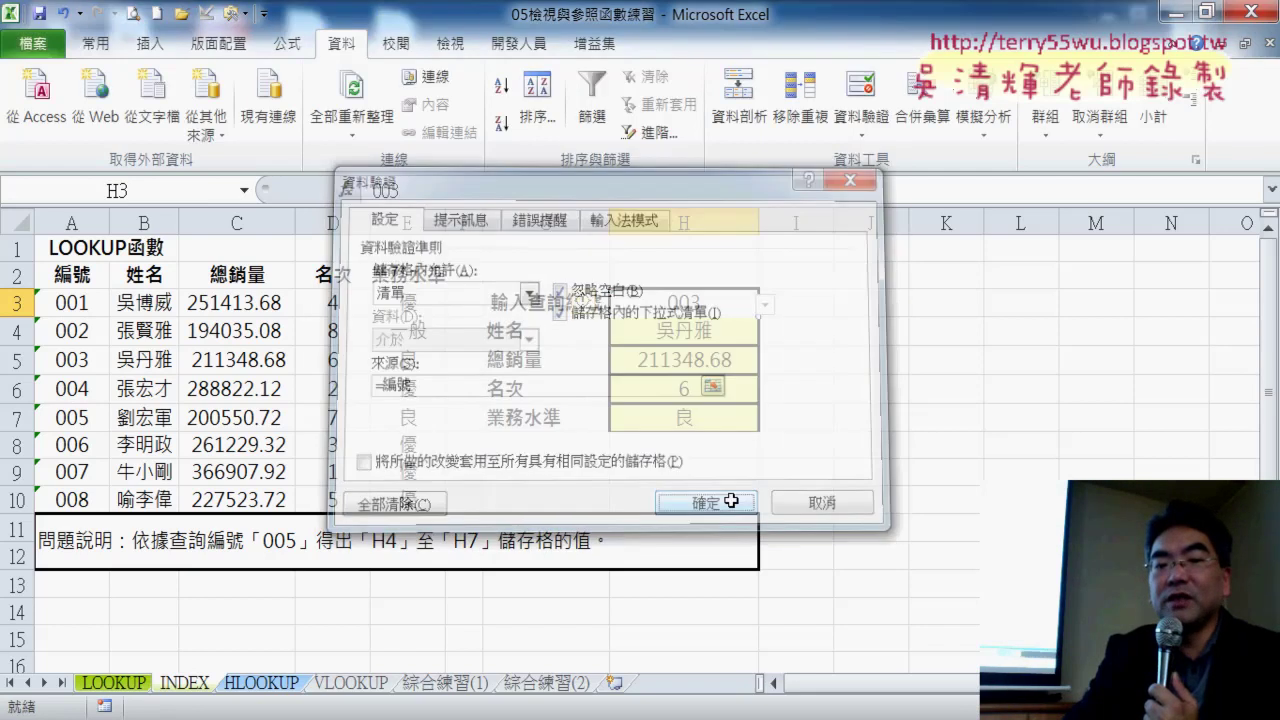
pyautogui.click(765, 309)
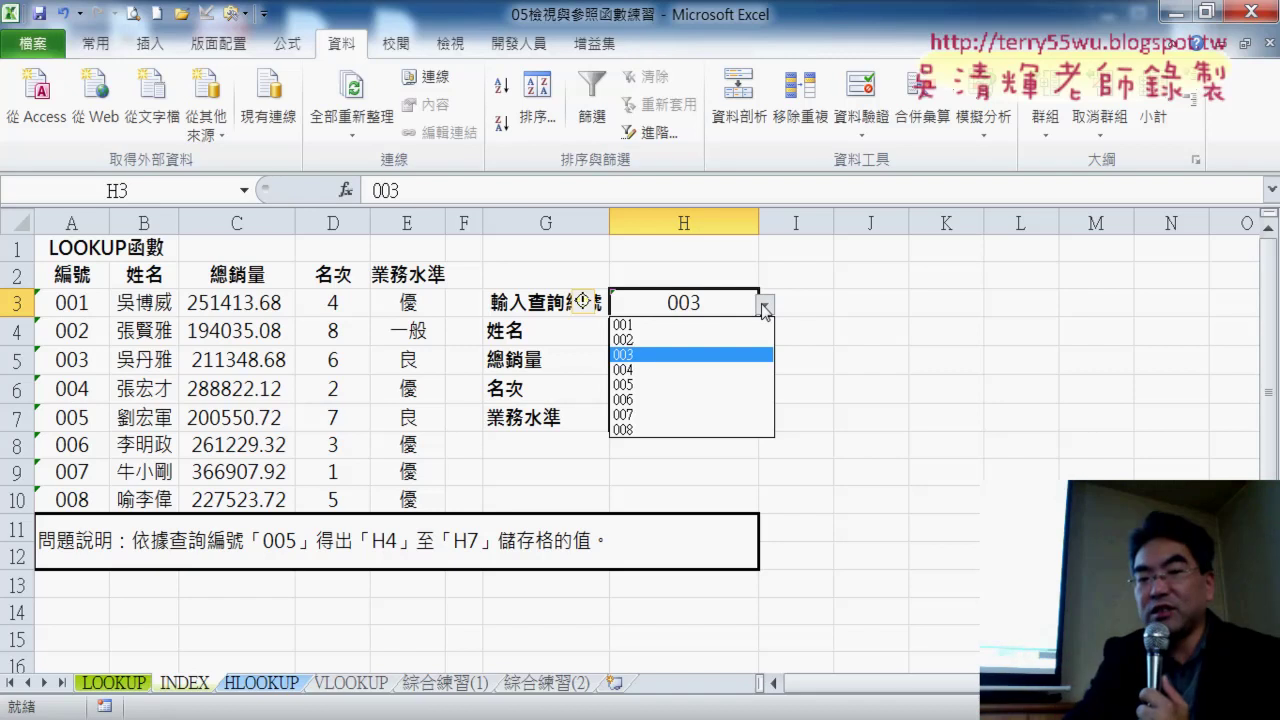
pyautogui.click(834, 345)
pyautogui.click(848, 362)
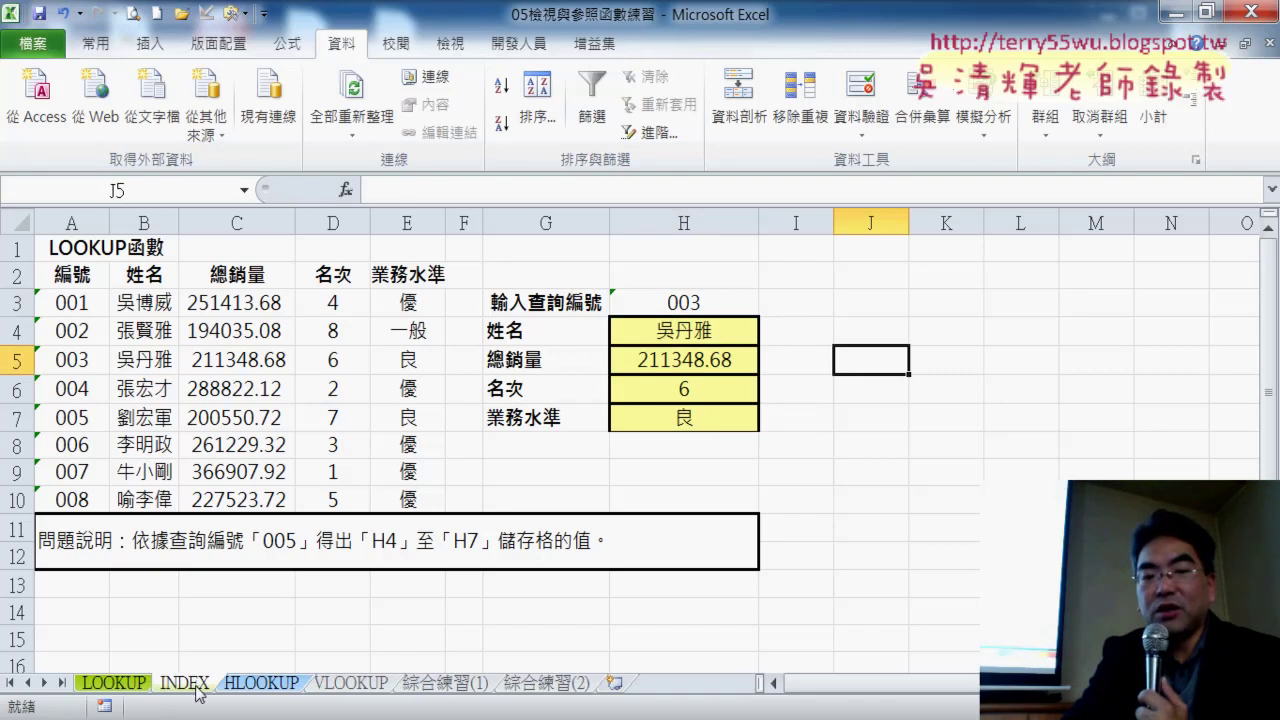
# - Copy the INDEX sheet in front of HLOOKUP and name the copy INDIRECT
pyautogui.moveTo(197, 693); pyautogui.dragTo(261, 684)
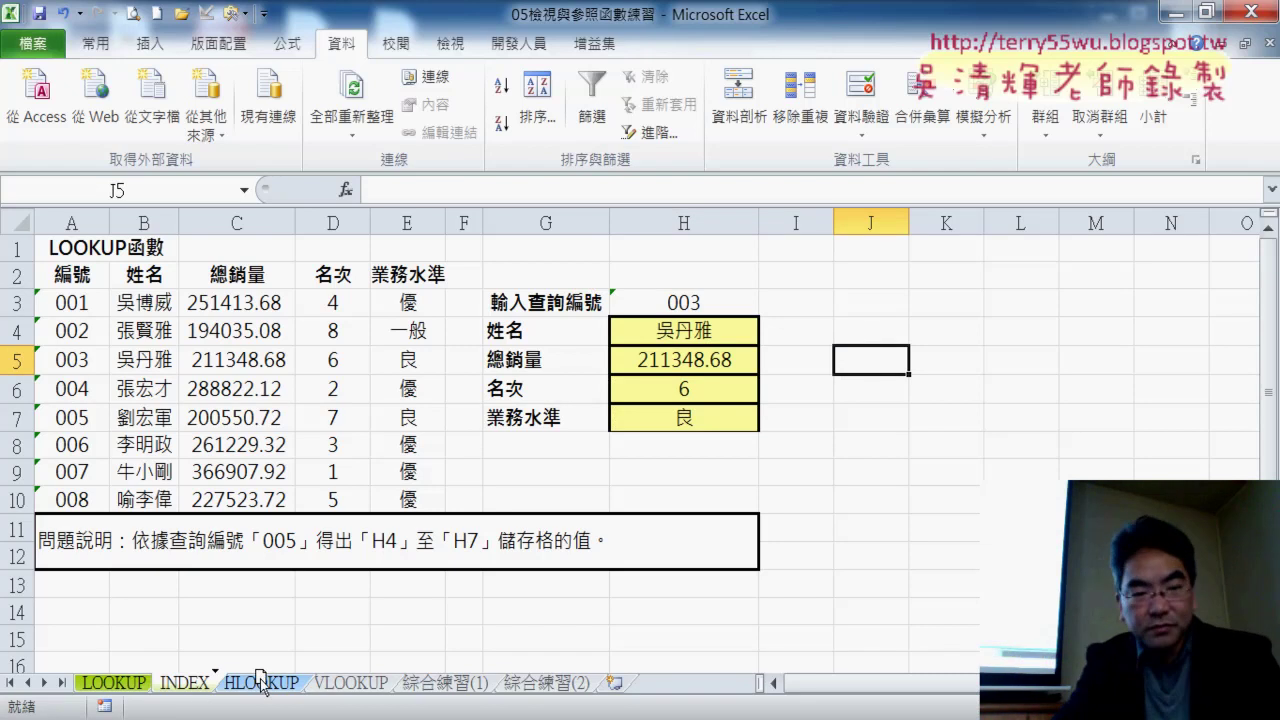
pyautogui.moveTo(261, 684); pyautogui.dragTo(262, 685)
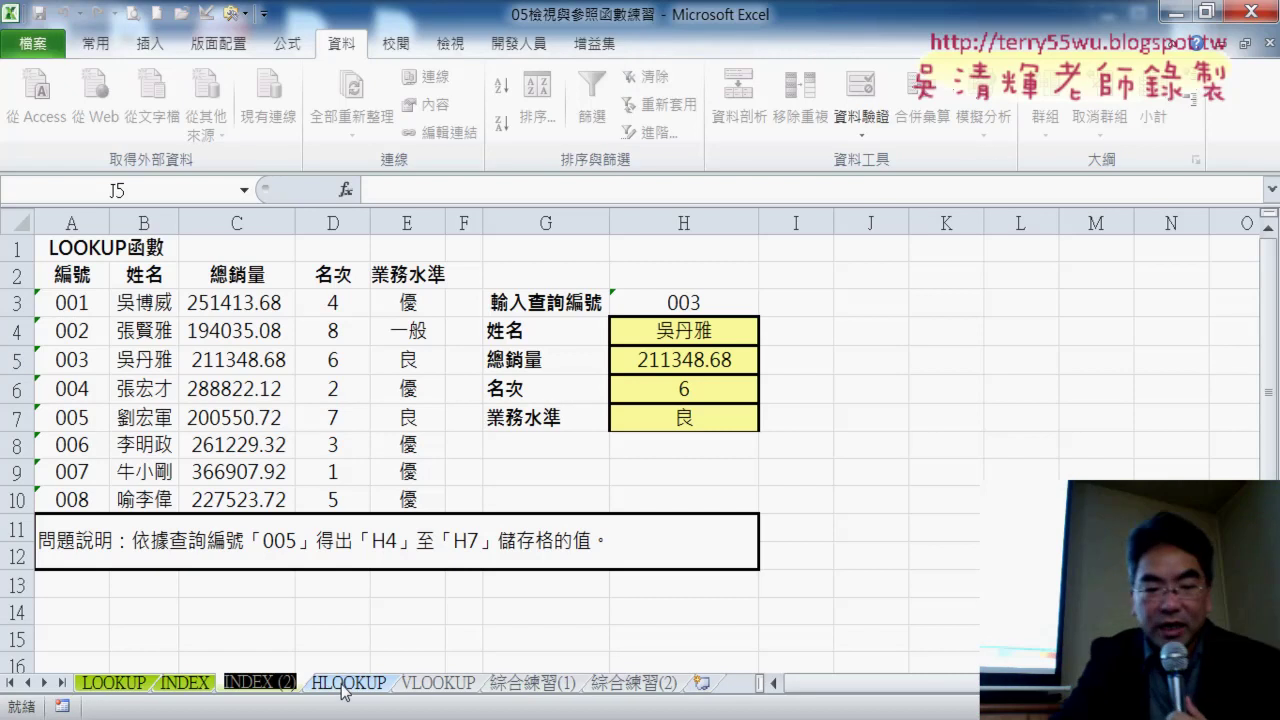
pyautogui.write('IN')
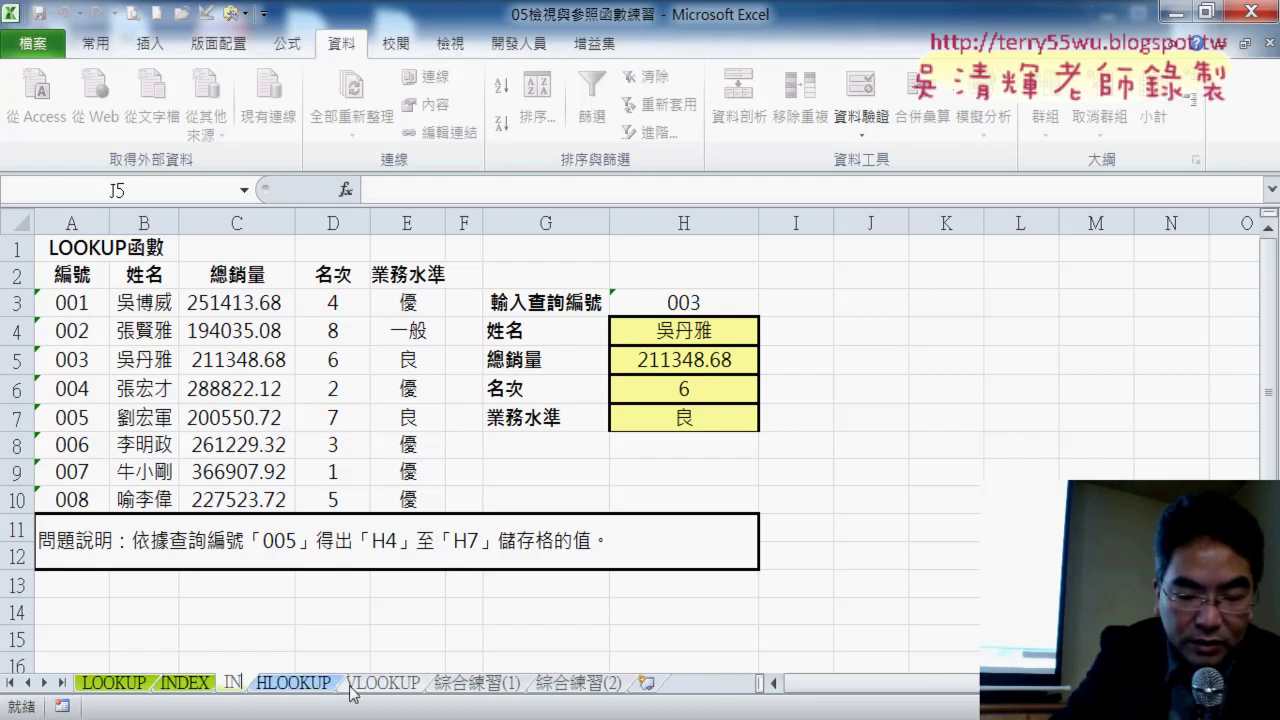
pyautogui.write('DI')
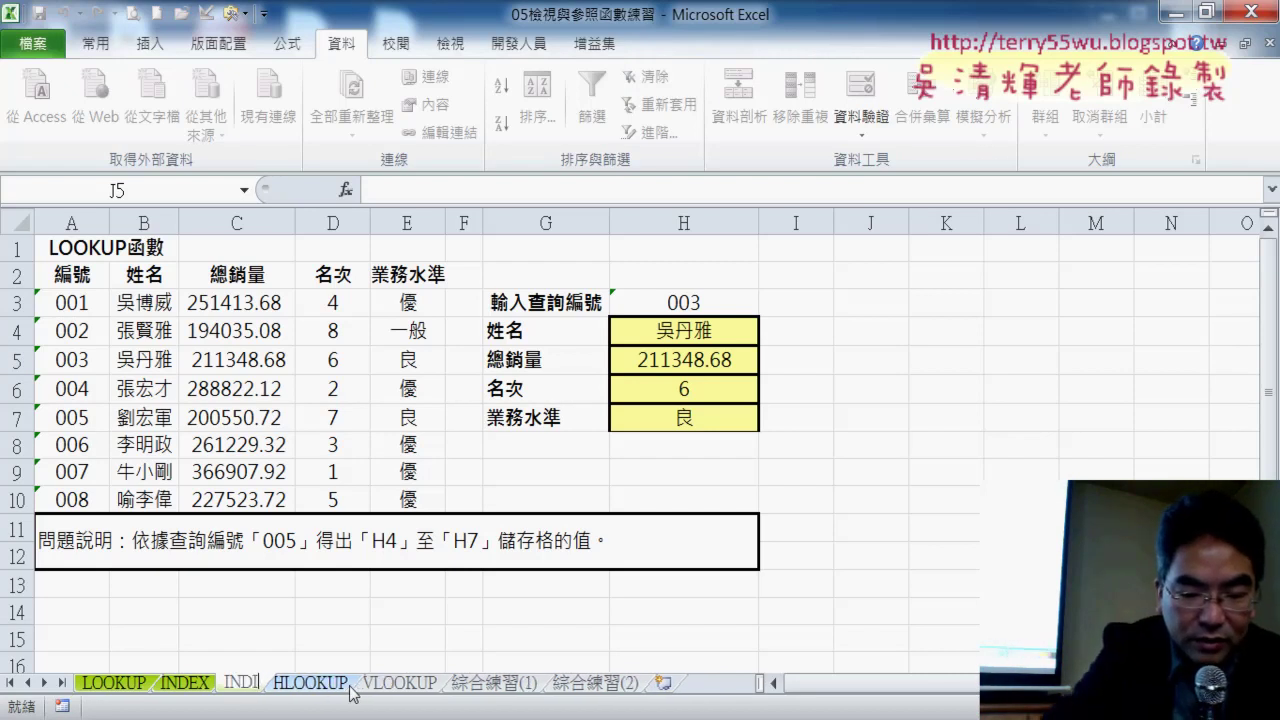
pyautogui.write('REC')
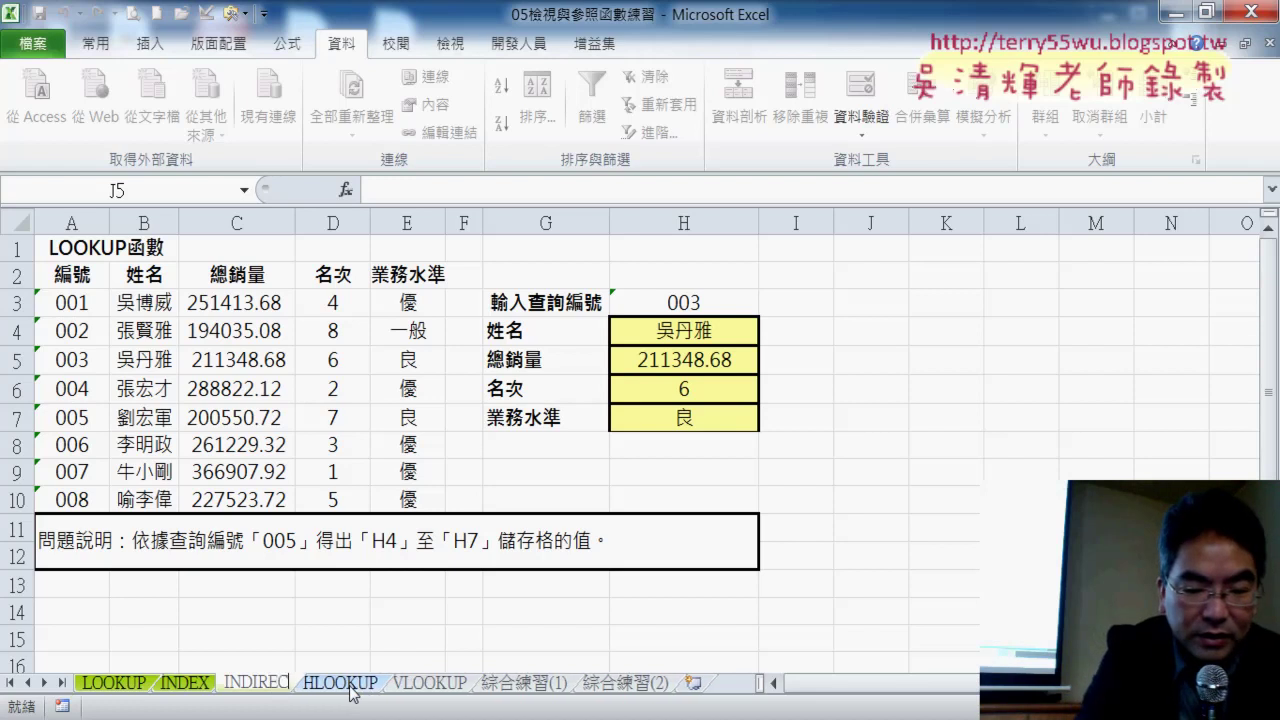
pyautogui.write('T')
pyautogui.press('Return')
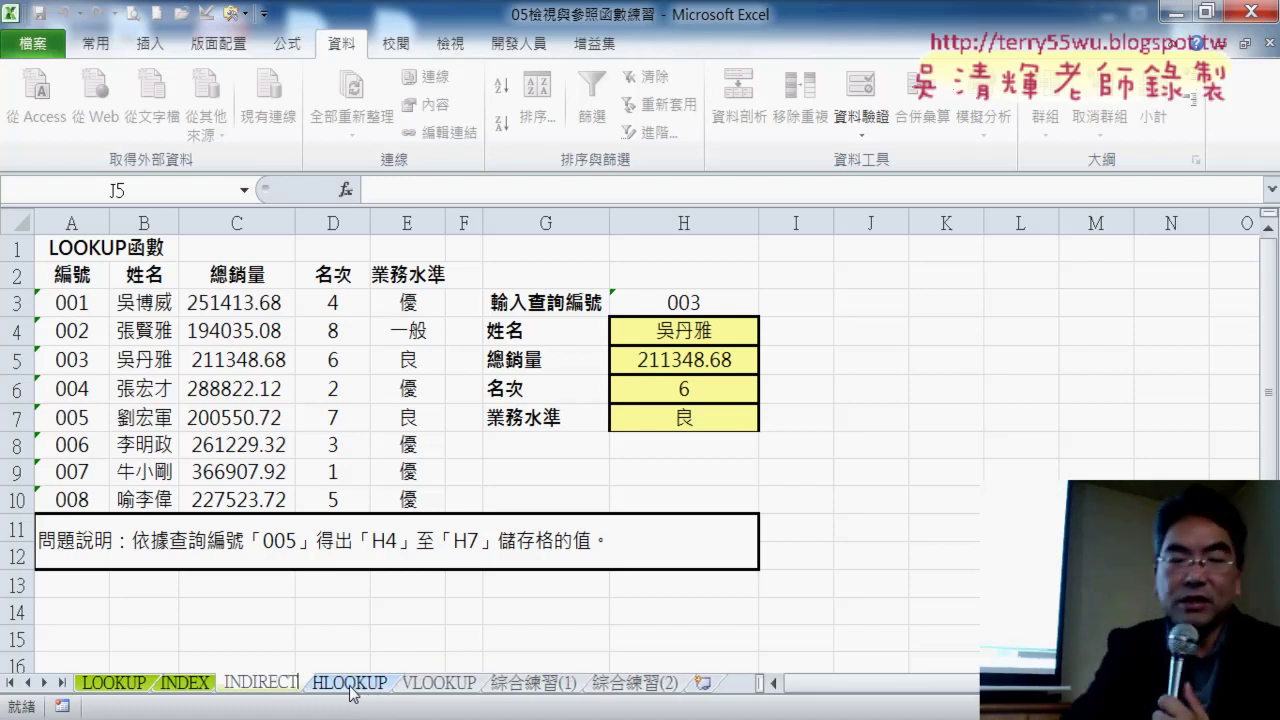
pyautogui.press('Return')
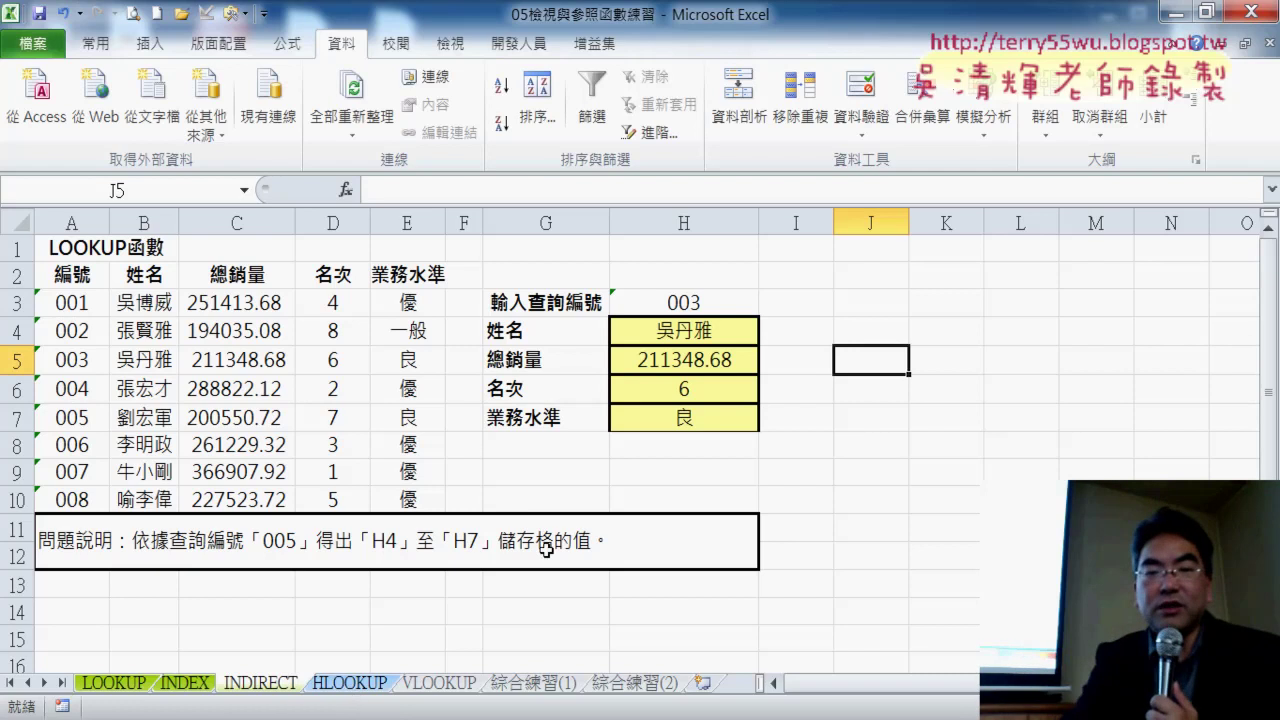
# - Clear the formulas in H4:H7 and insert an INDIRECT function in H4
pyautogui.moveTo(704, 329); pyautogui.dragTo(712, 416)
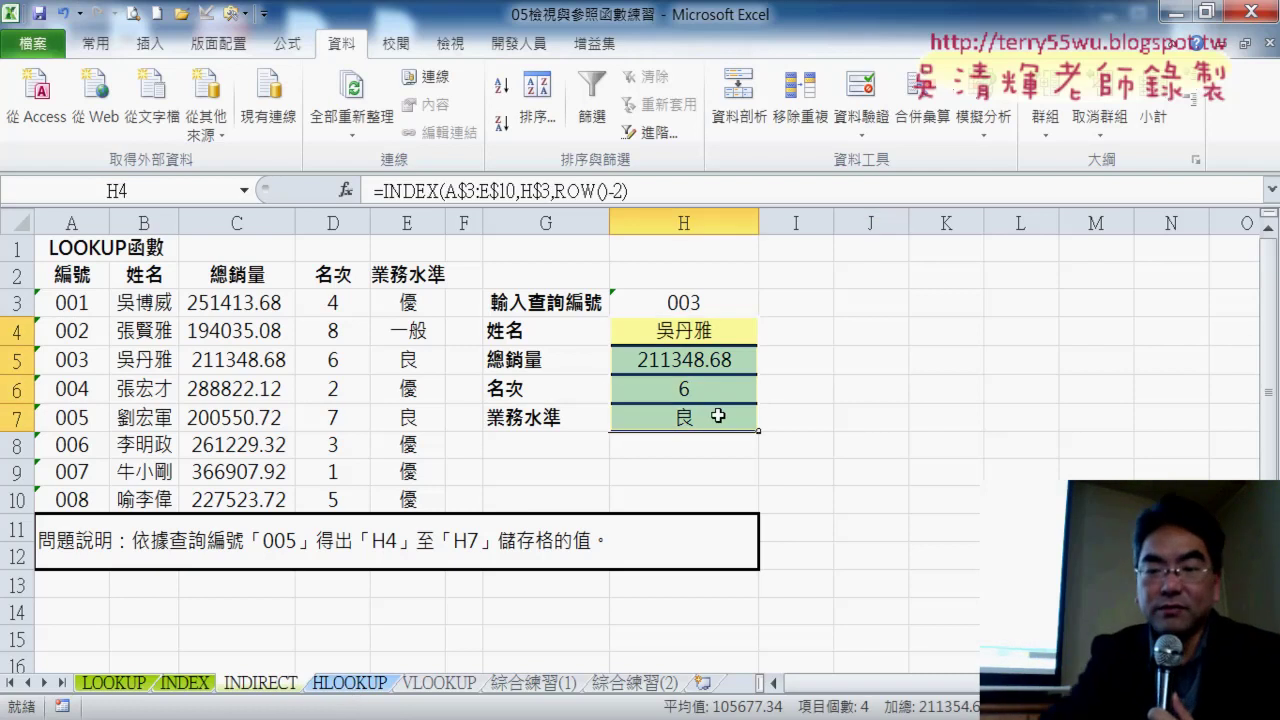
pyautogui.press('Delete')
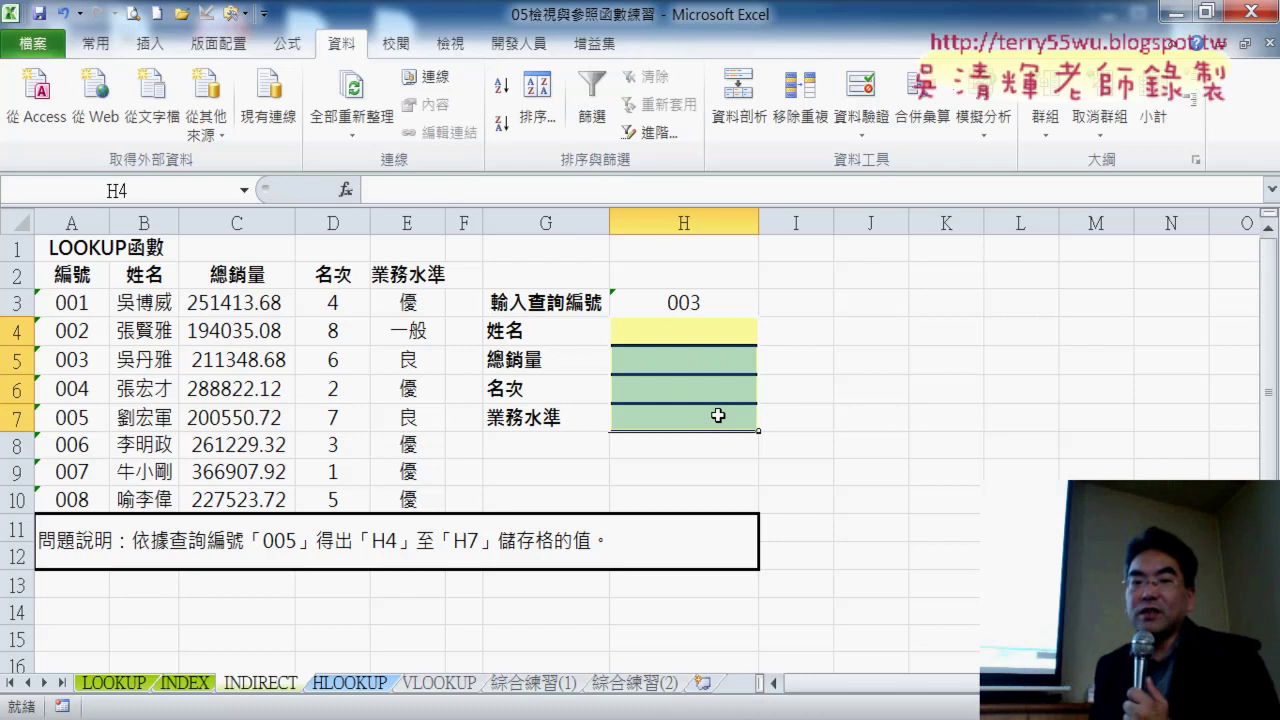
pyautogui.click(726, 335)
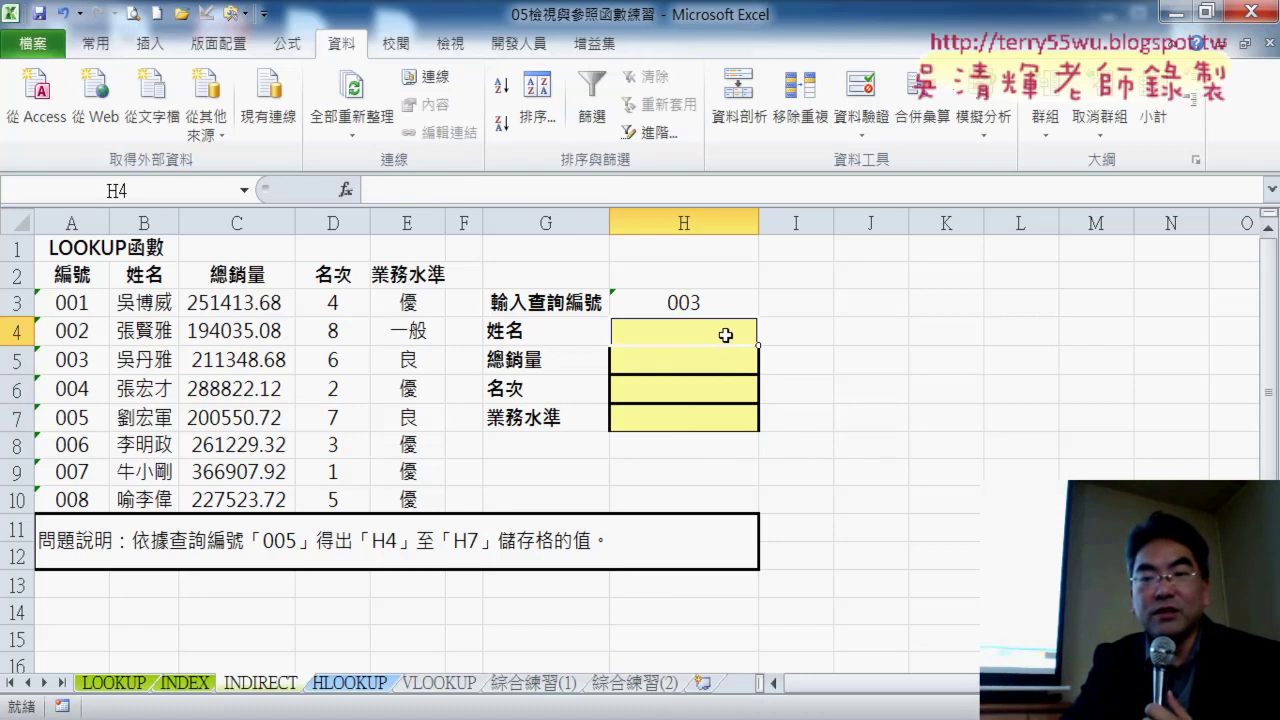
pyautogui.click(345, 191)
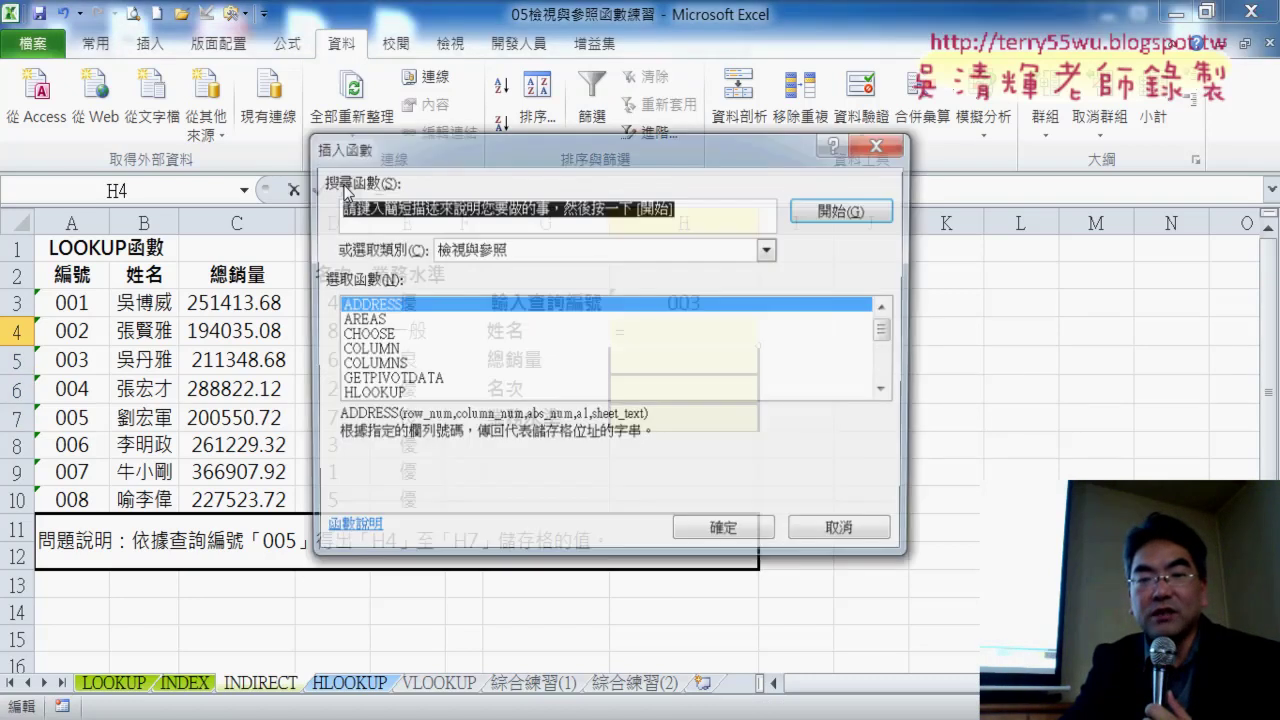
pyautogui.moveTo(575, 158); pyautogui.dragTo(810, 125)
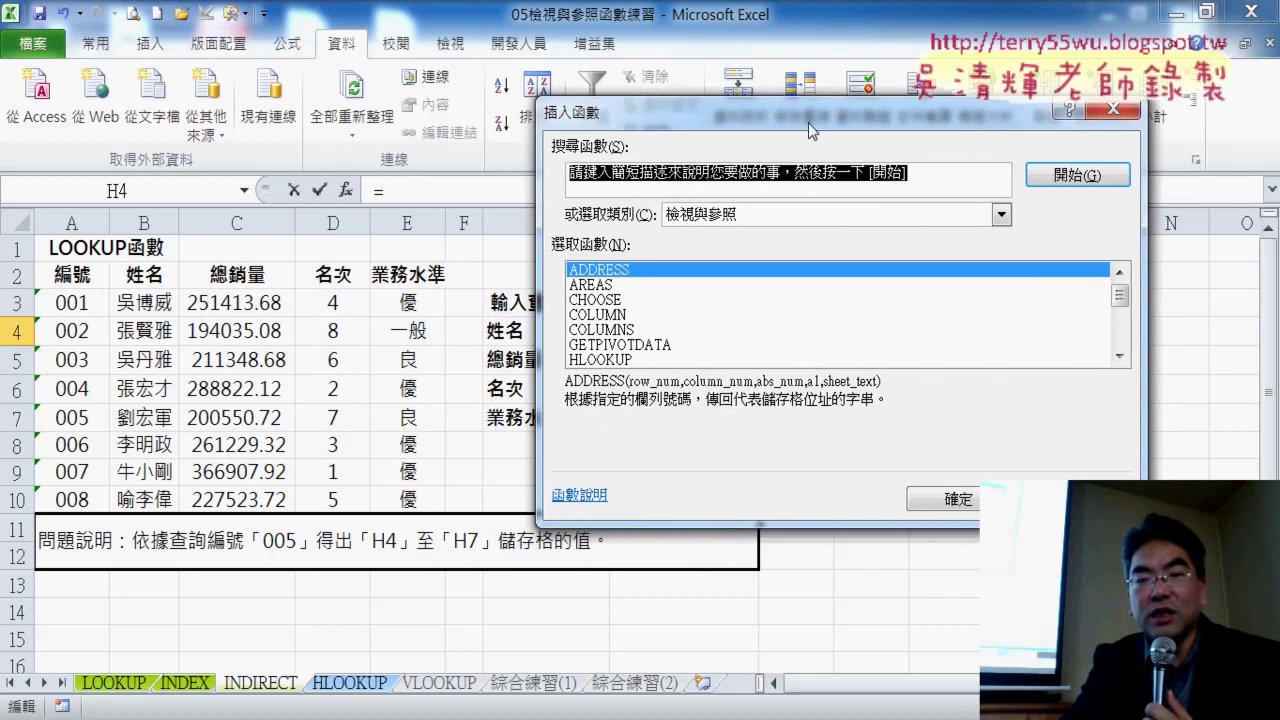
pyautogui.moveTo(1120, 296); pyautogui.dragTo(1120, 324)
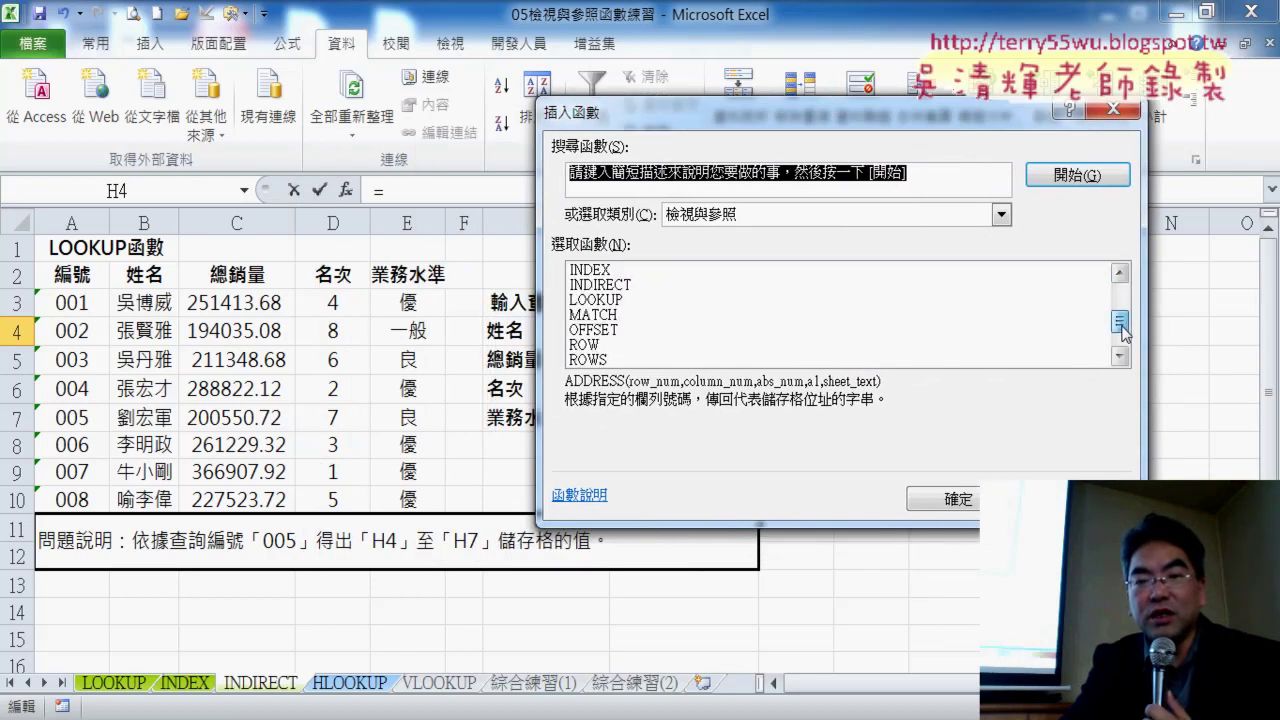
pyautogui.click(652, 286)
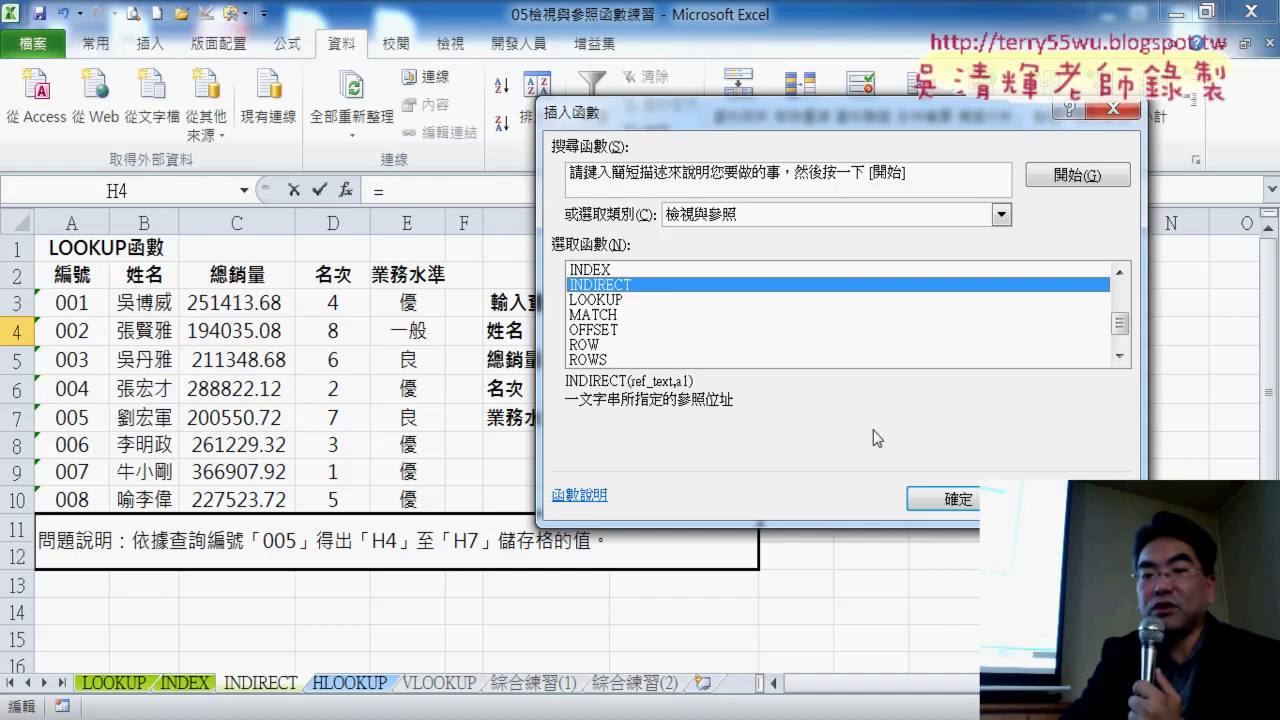
pyautogui.click(943, 498)
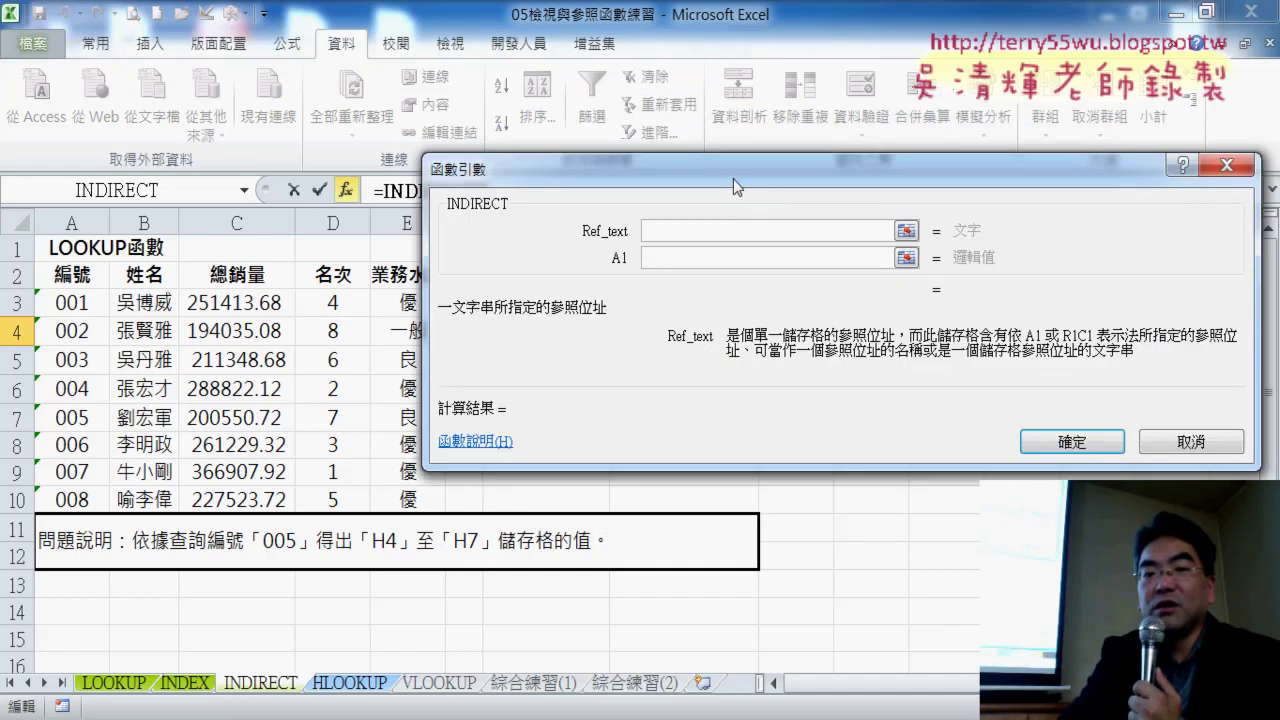
# - Fill the INDIRECT Ref_text argument with cell B5
pyautogui.moveTo(737, 186); pyautogui.dragTo(641, 106)
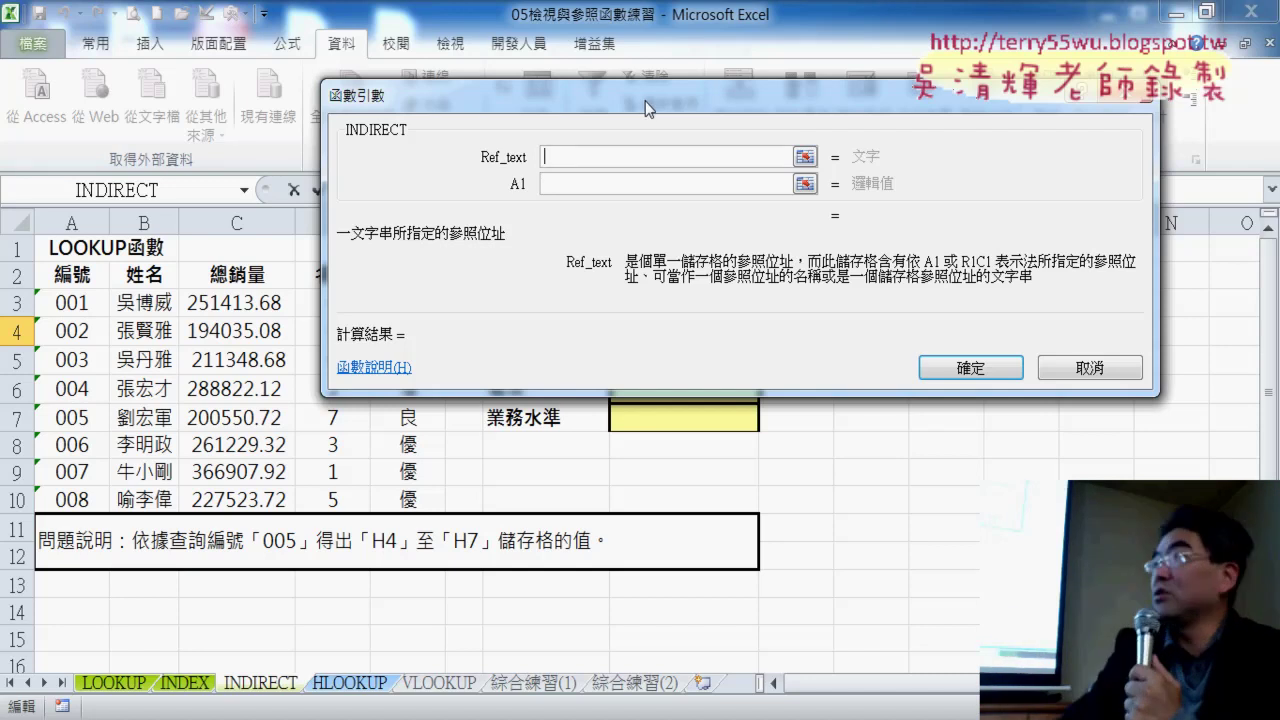
pyautogui.moveTo(668, 115)
pyautogui.mouseDown()
pyautogui.moveTo(918, 280)
pyautogui.moveTo(954, 425)
pyautogui.mouseUp()
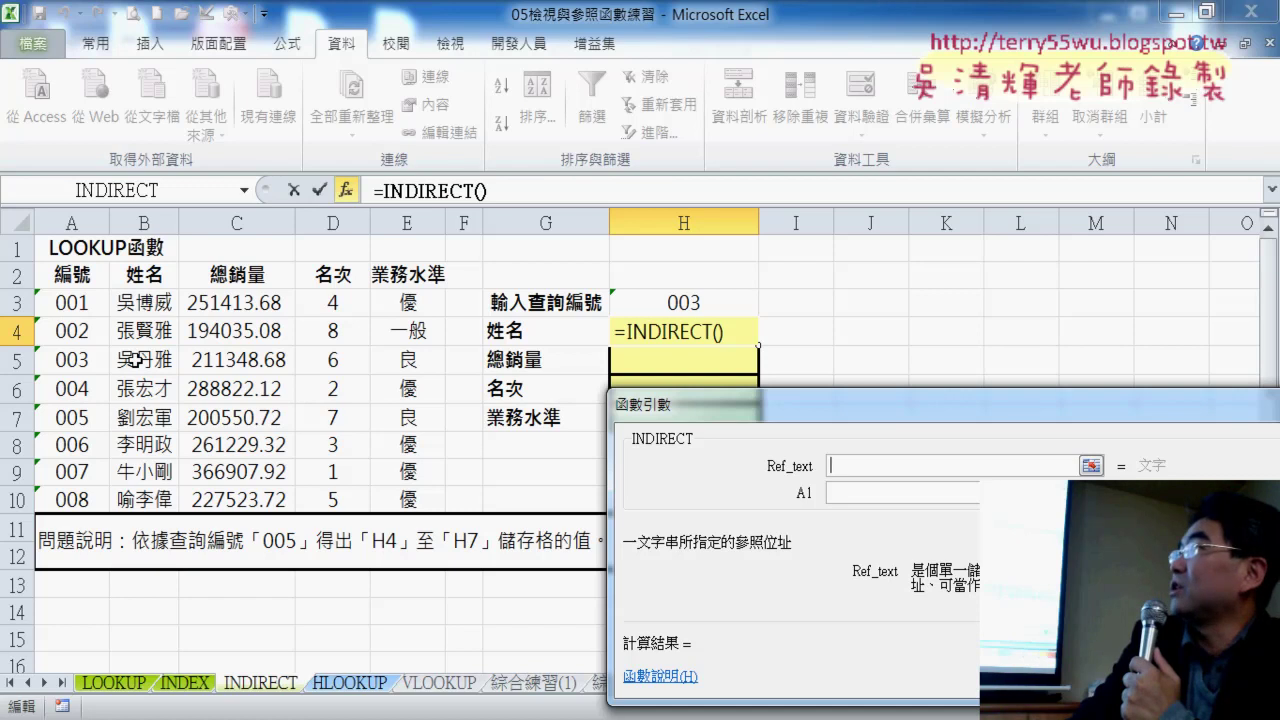
pyautogui.click(137, 360)
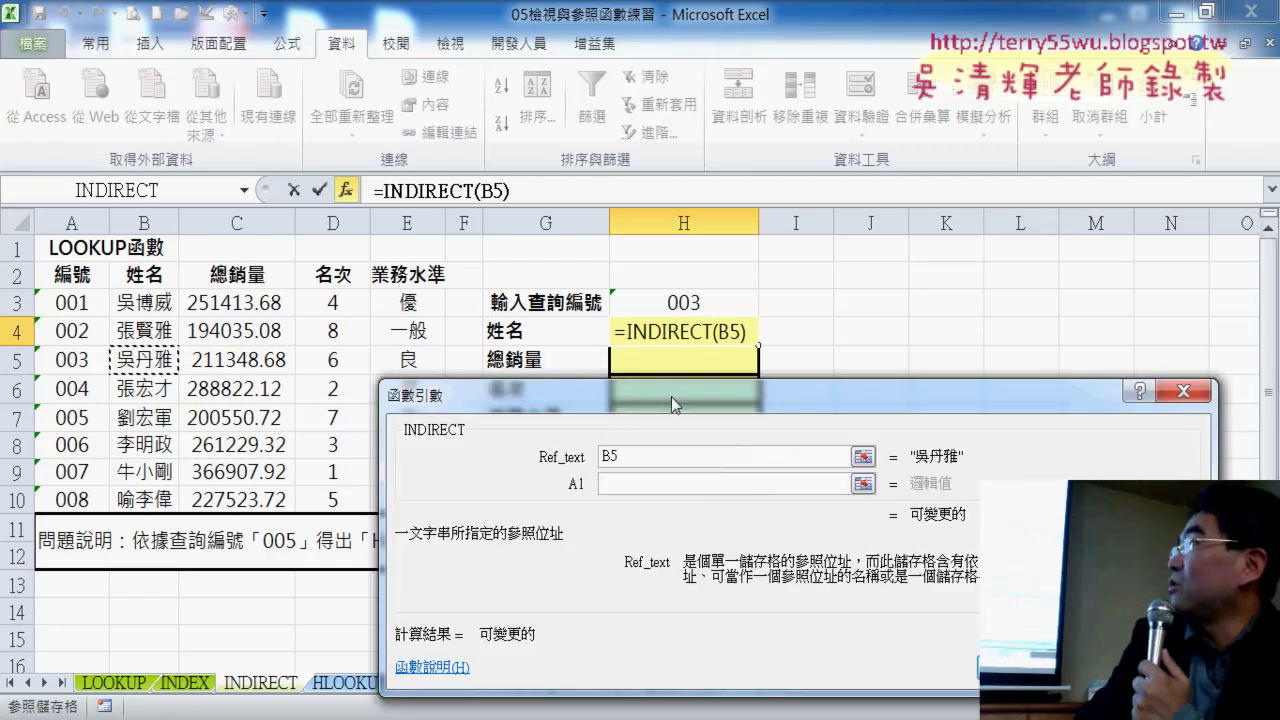
# - Commit =INDIRECT(B5) in H4, which shows #REF!, and reopen its arguments with Ref_text B5
pyautogui.moveTo(915, 411); pyautogui.dragTo(530, 373)
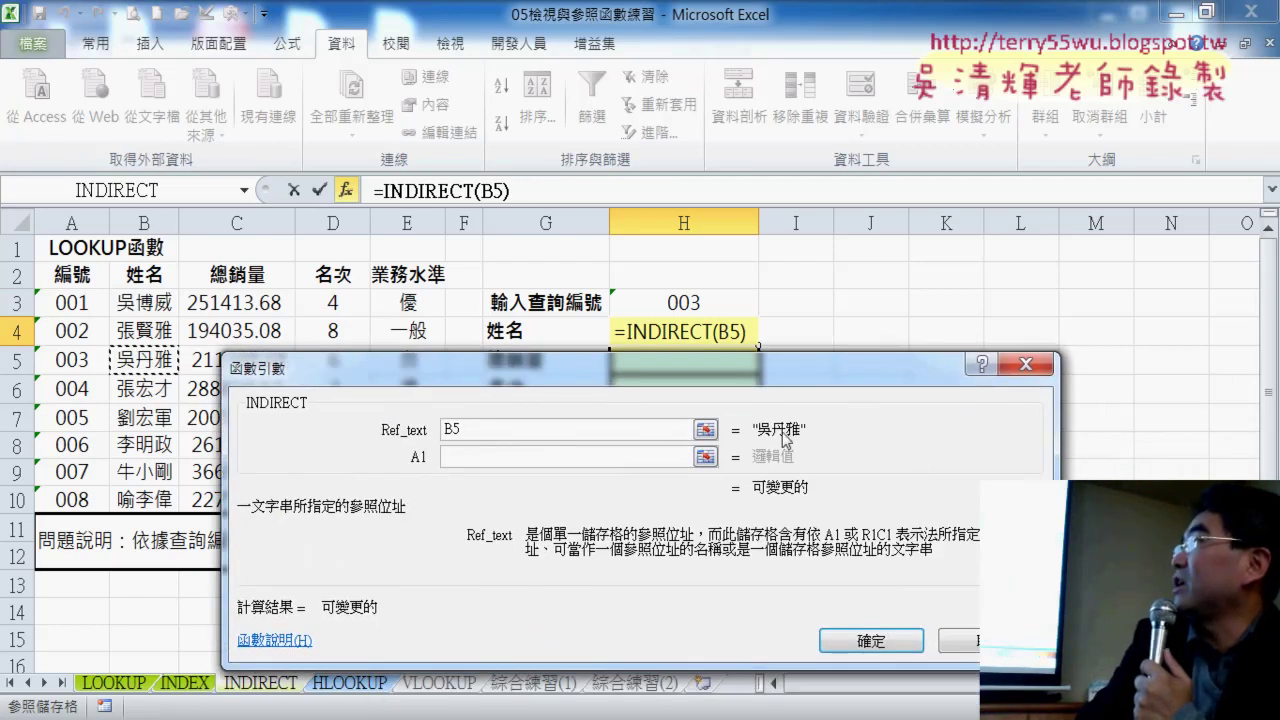
pyautogui.click(871, 644)
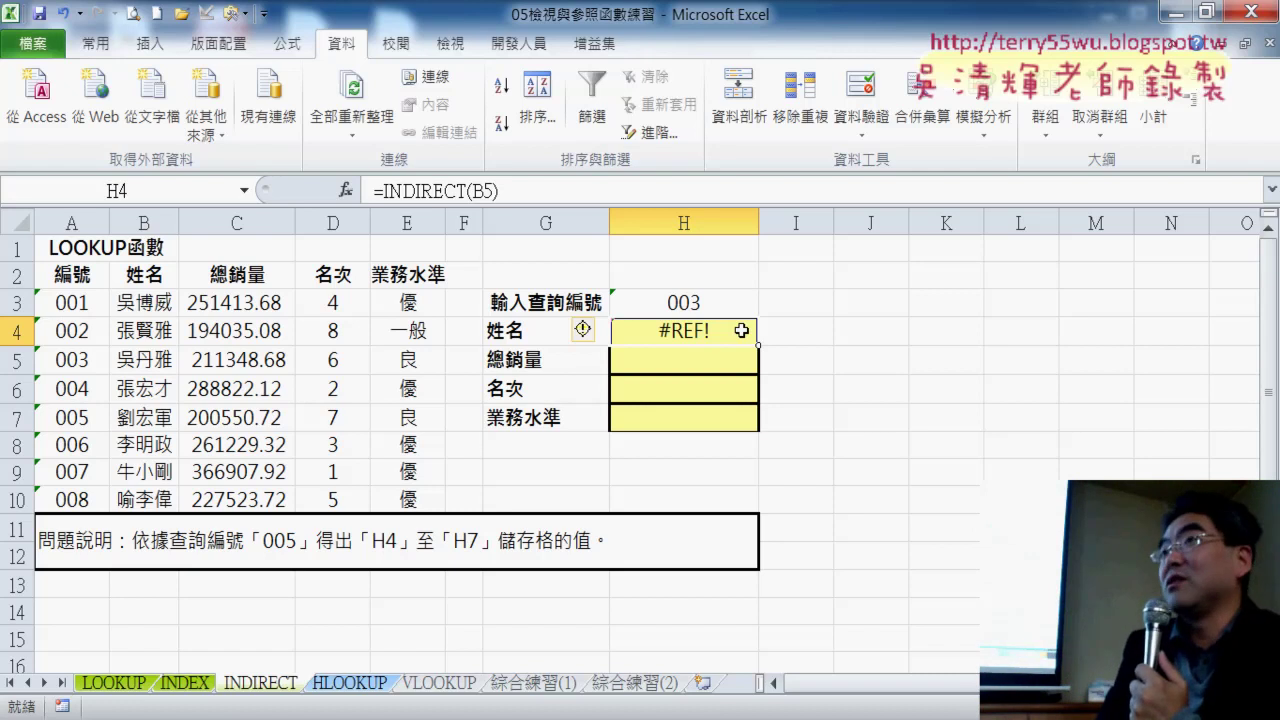
pyautogui.click(437, 196)
pyautogui.click(346, 190)
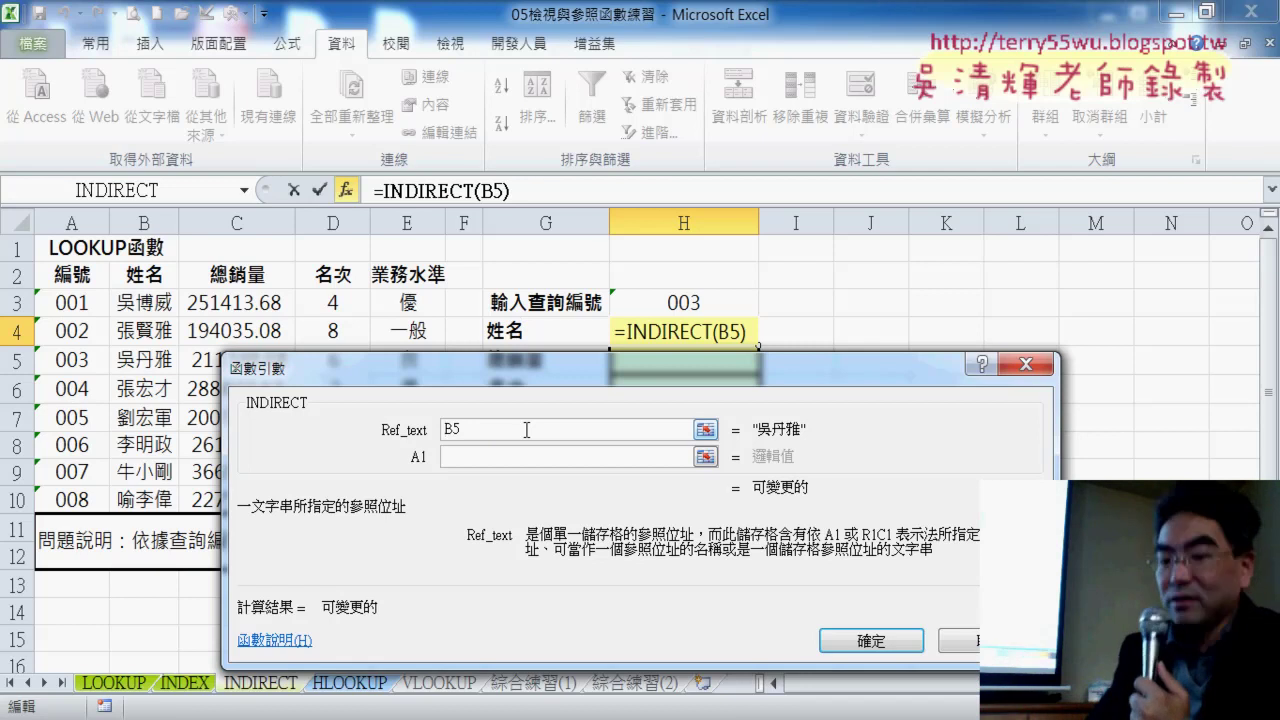
# - Quote the reference so H4 becomes =INDIRECT("B5"), then reopen its Function Arguments
pyautogui.write('"')
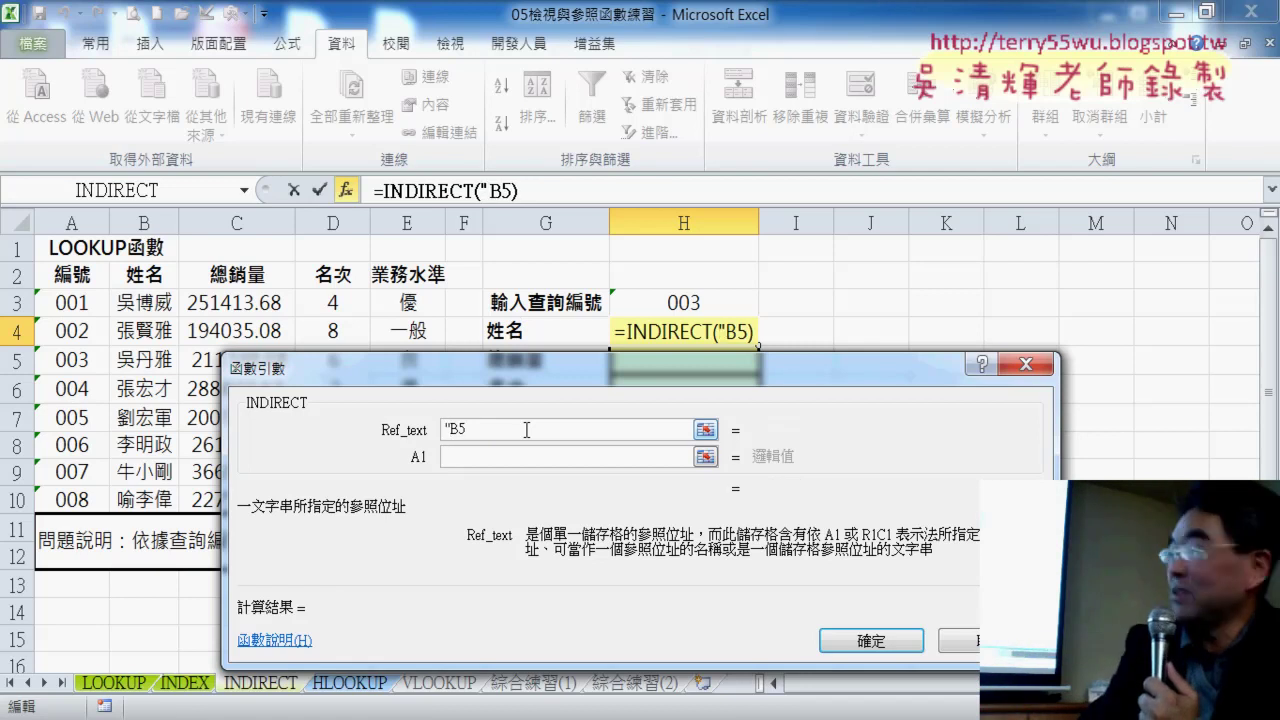
pyautogui.write('"')
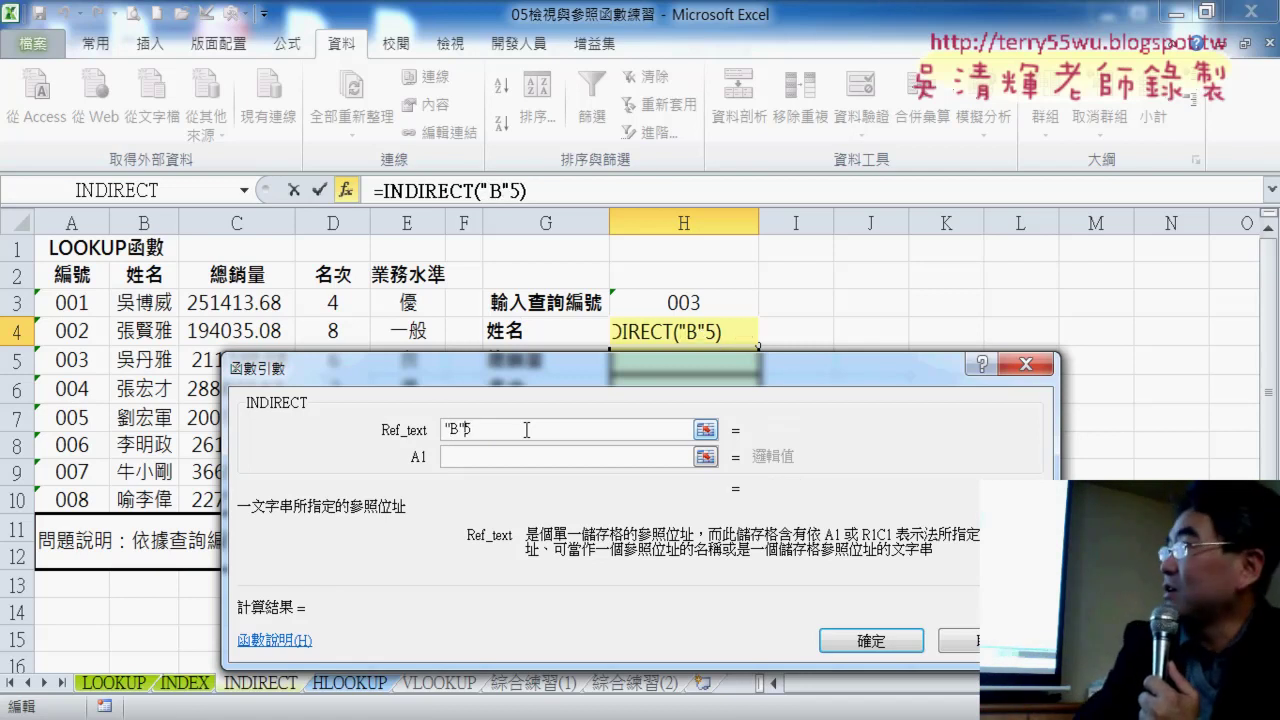
pyautogui.hotkey('ctrl', 'z')
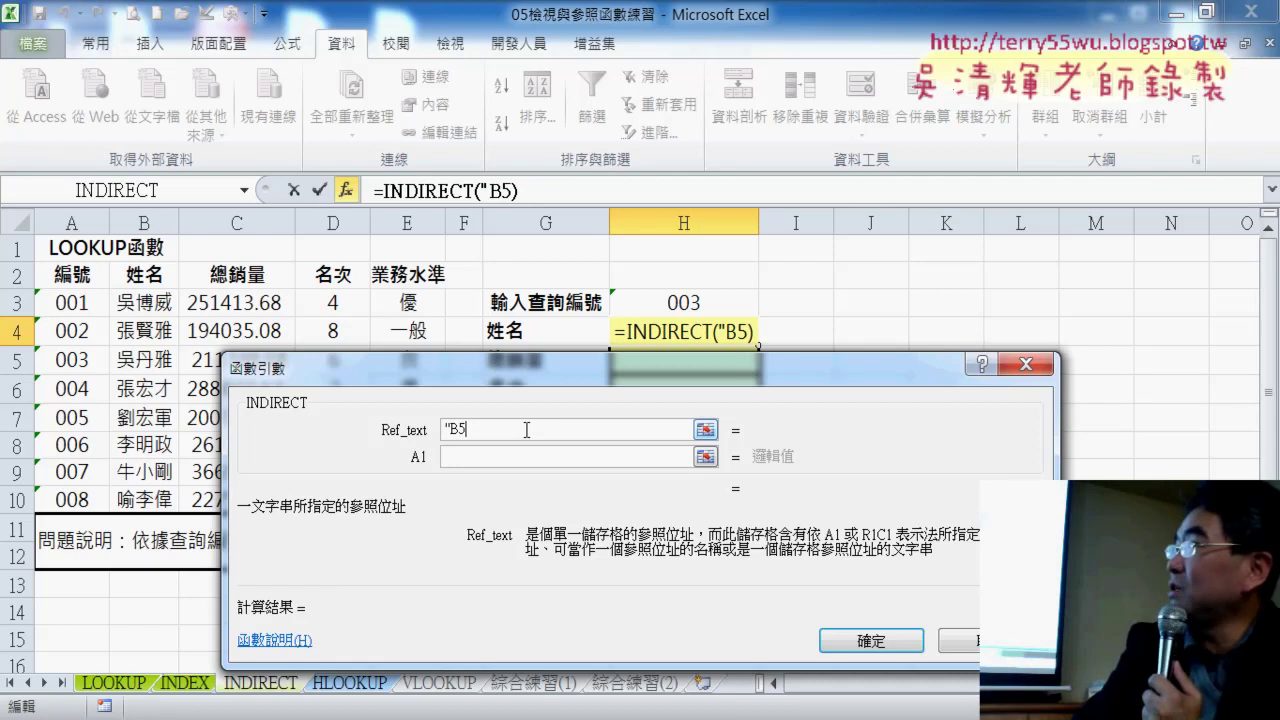
pyautogui.write('"')
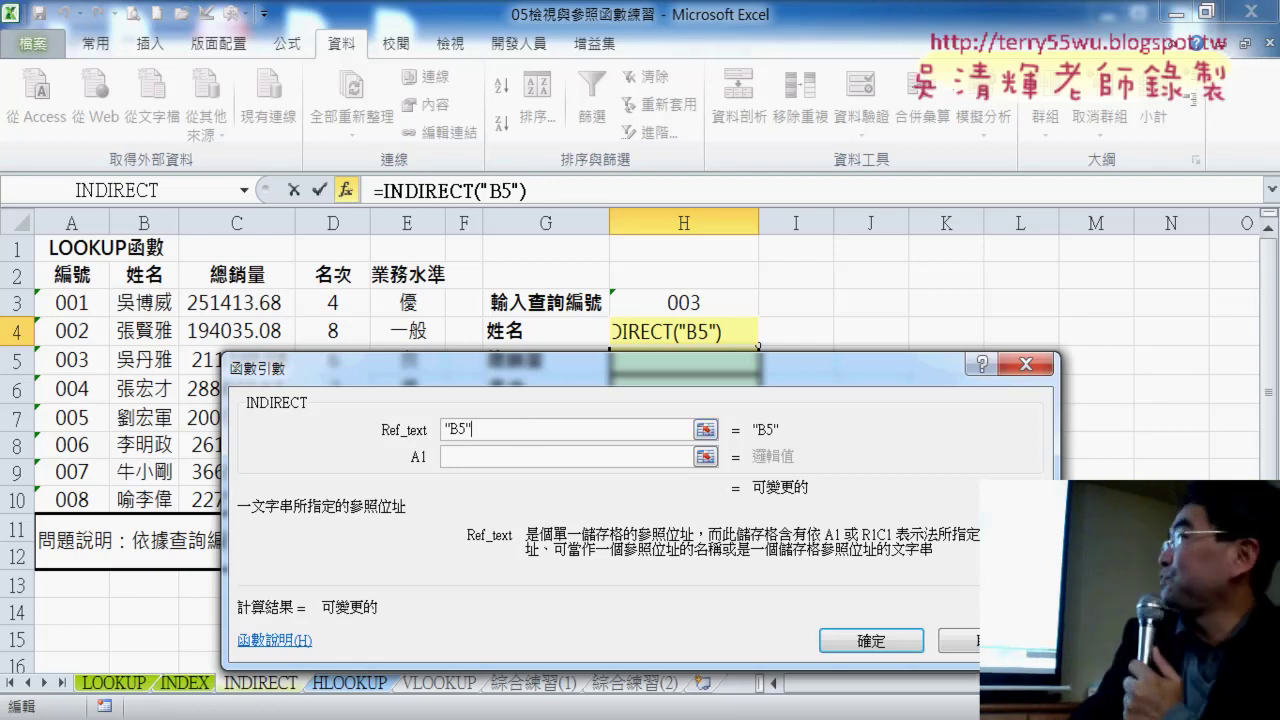
pyautogui.click(874, 640)
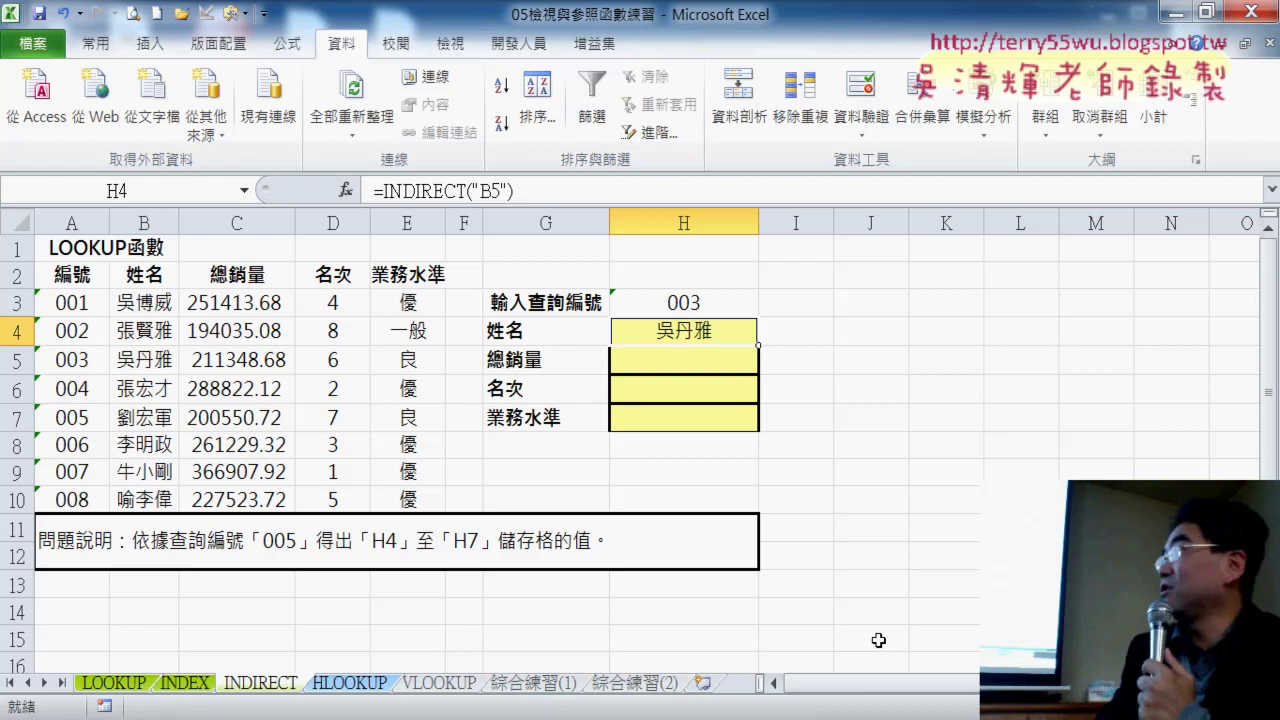
pyautogui.click(444, 192)
pyautogui.click(347, 191)
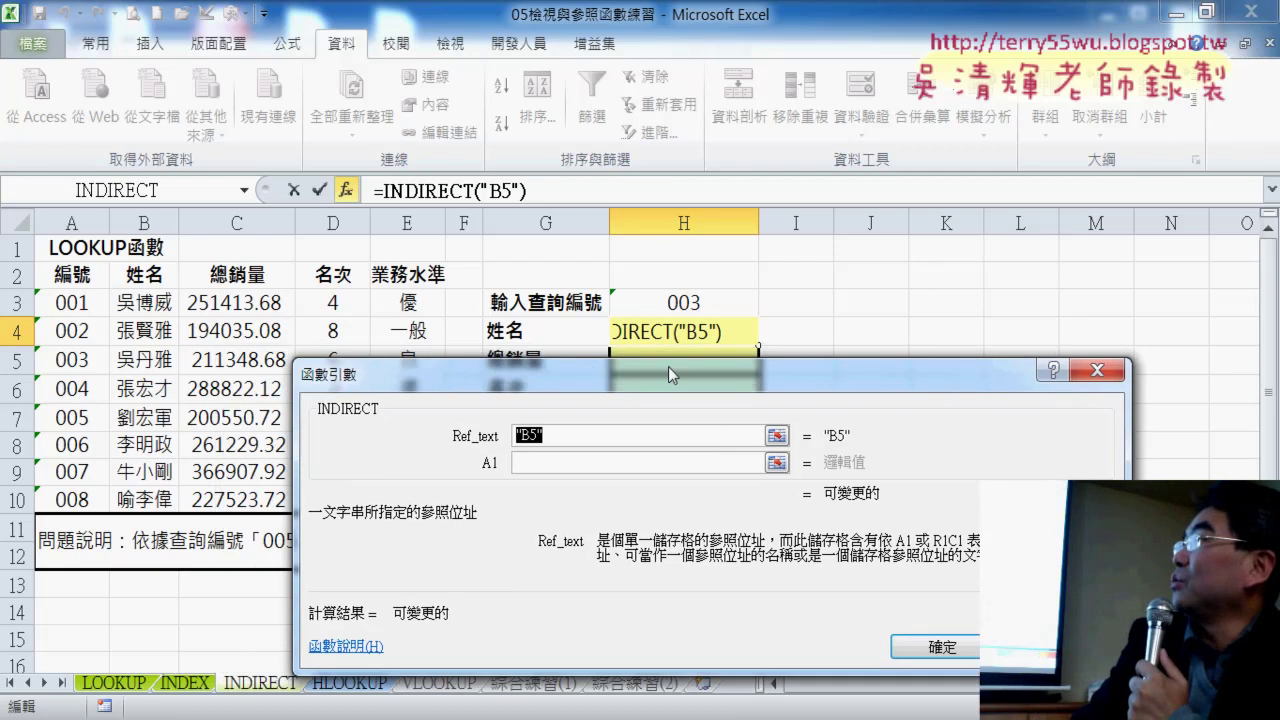
# - In Ref_text, delete the 5 and add & after "B"
pyautogui.moveTo(593, 369); pyautogui.dragTo(711, 376)
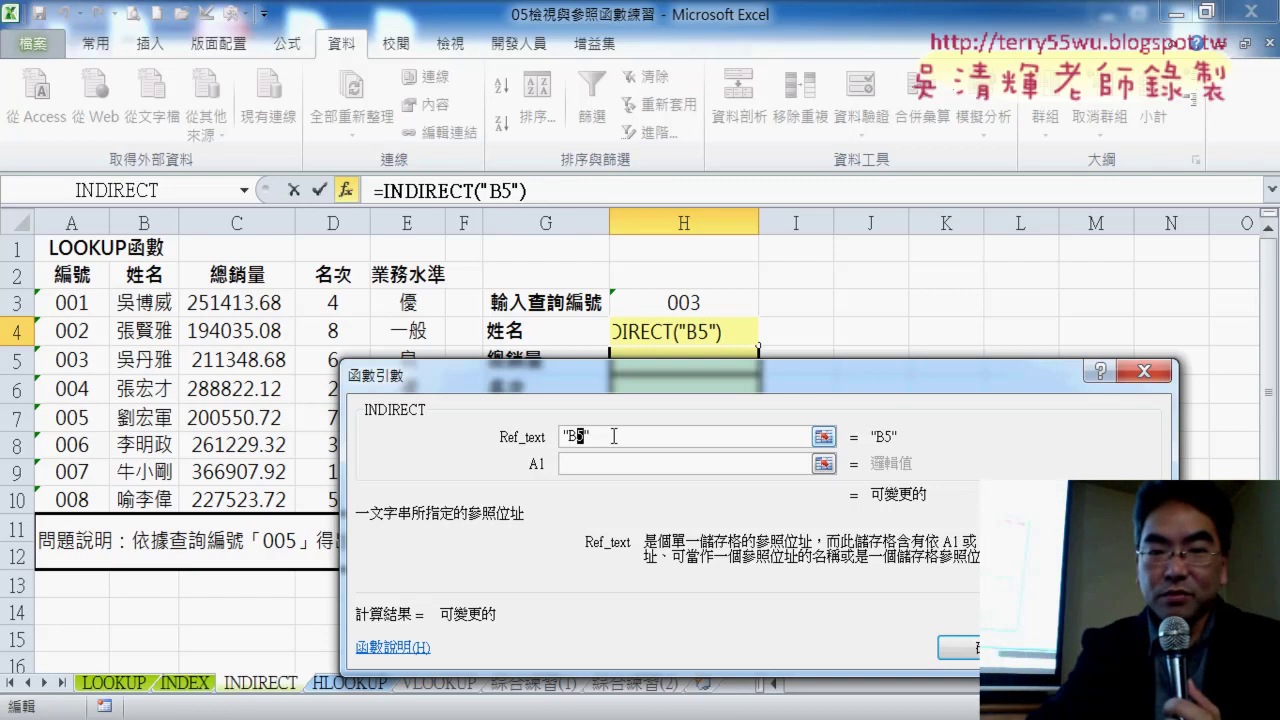
pyautogui.press('BackSpace')
pyautogui.click(613, 436)
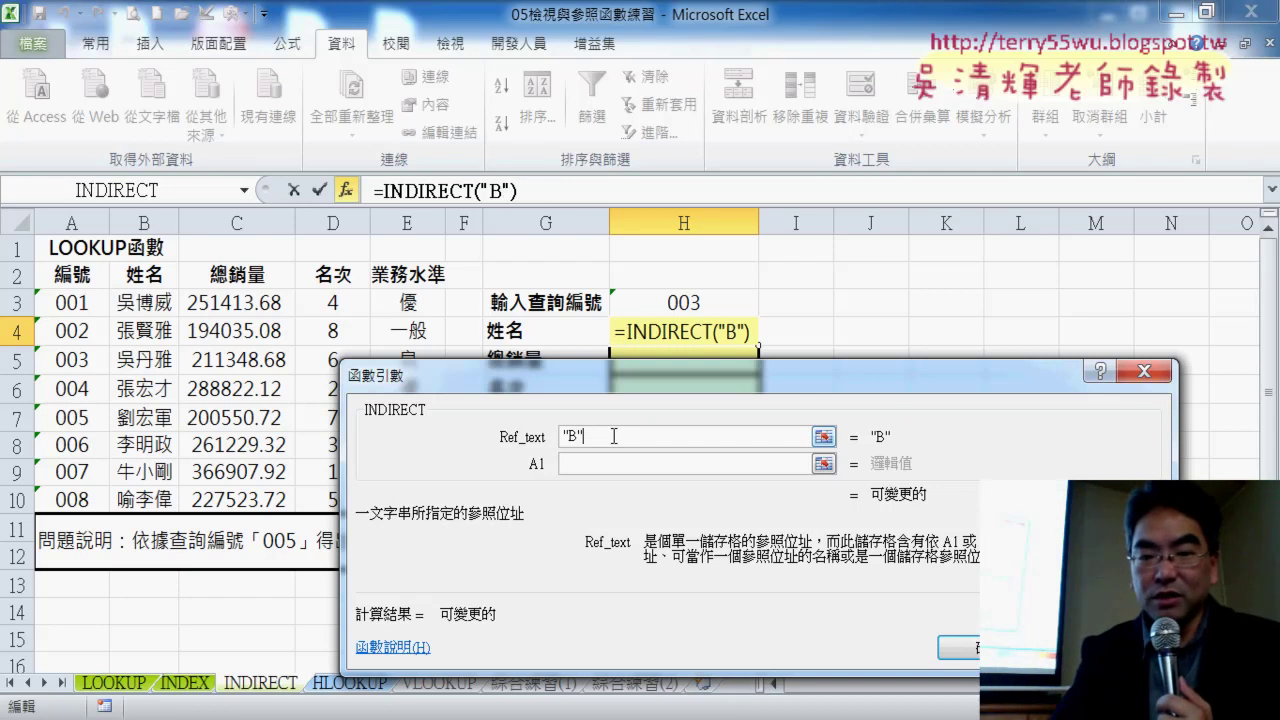
pyautogui.write('&')
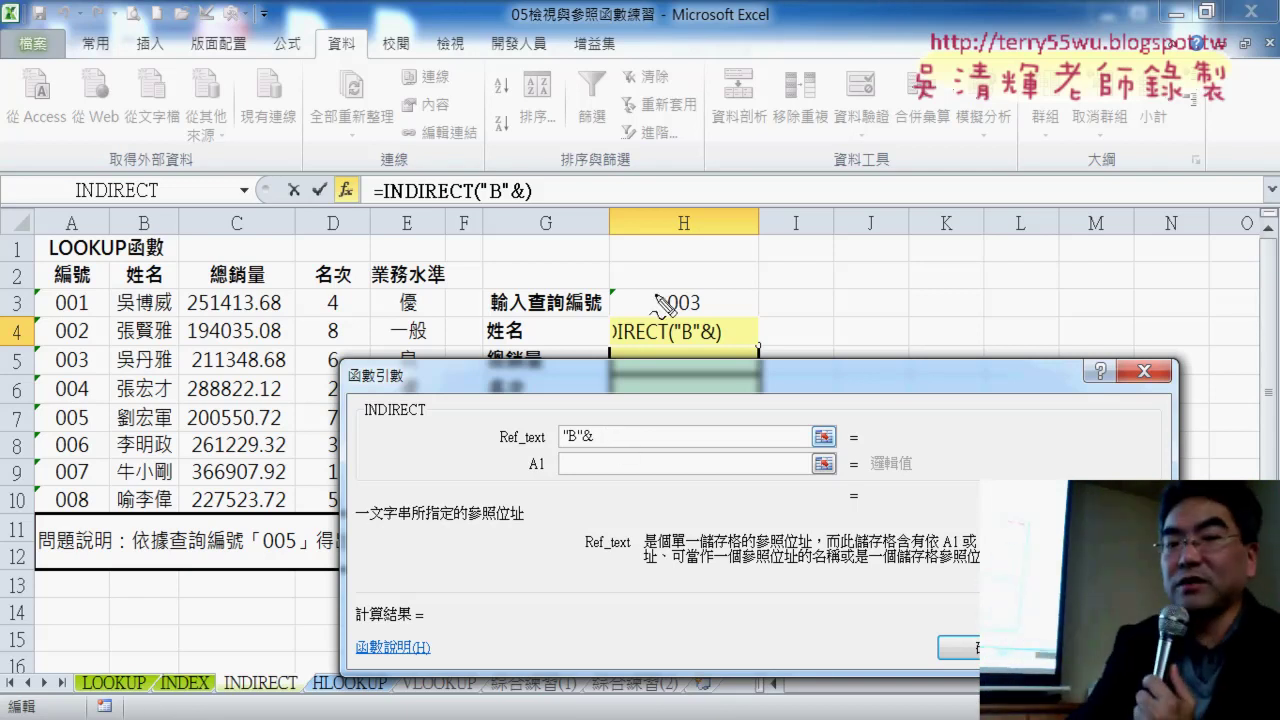
# - Annotate the ID in H3, then append H3 so Ref_text reads "B"&H3 (B003)
pyautogui.moveTo(710, 330)
pyautogui.mouseDown()
pyautogui.moveTo(645, 290)
pyautogui.moveTo(838, 330)
pyautogui.mouseUp()
pyautogui.moveTo(752, 328); pyautogui.dragTo(762, 294)
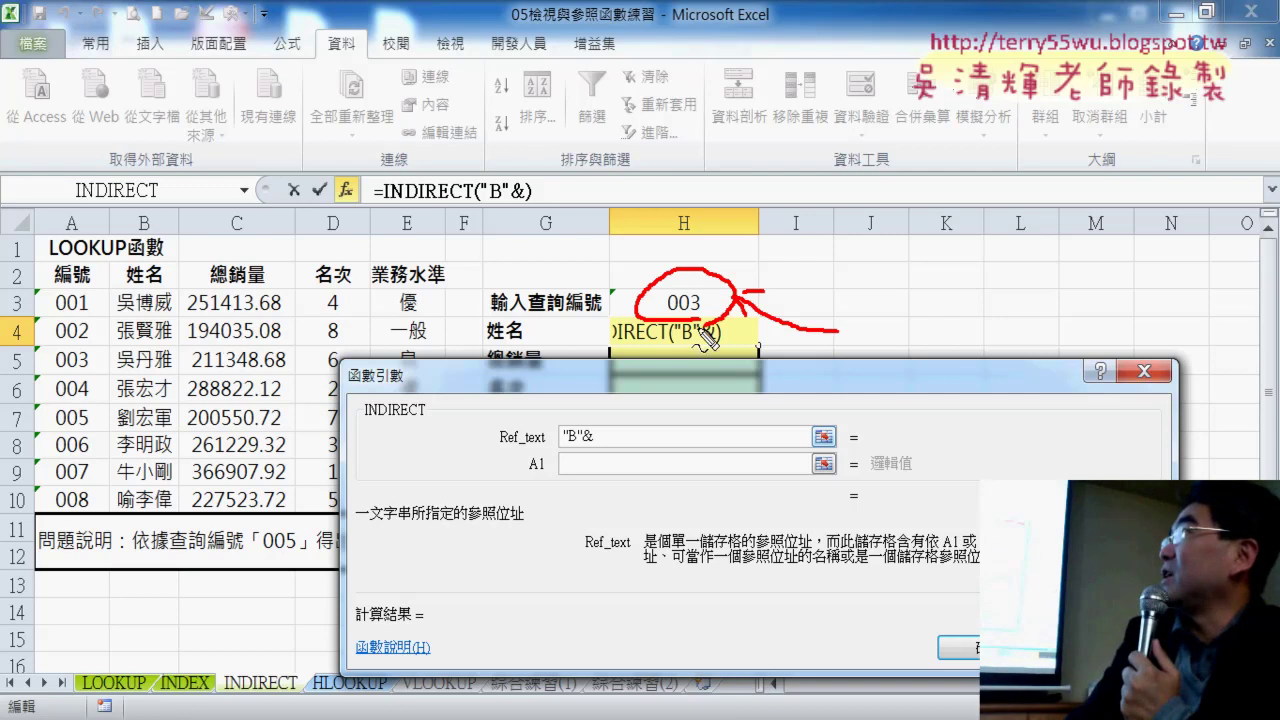
pyautogui.moveTo(655, 345); pyautogui.dragTo(612, 428)
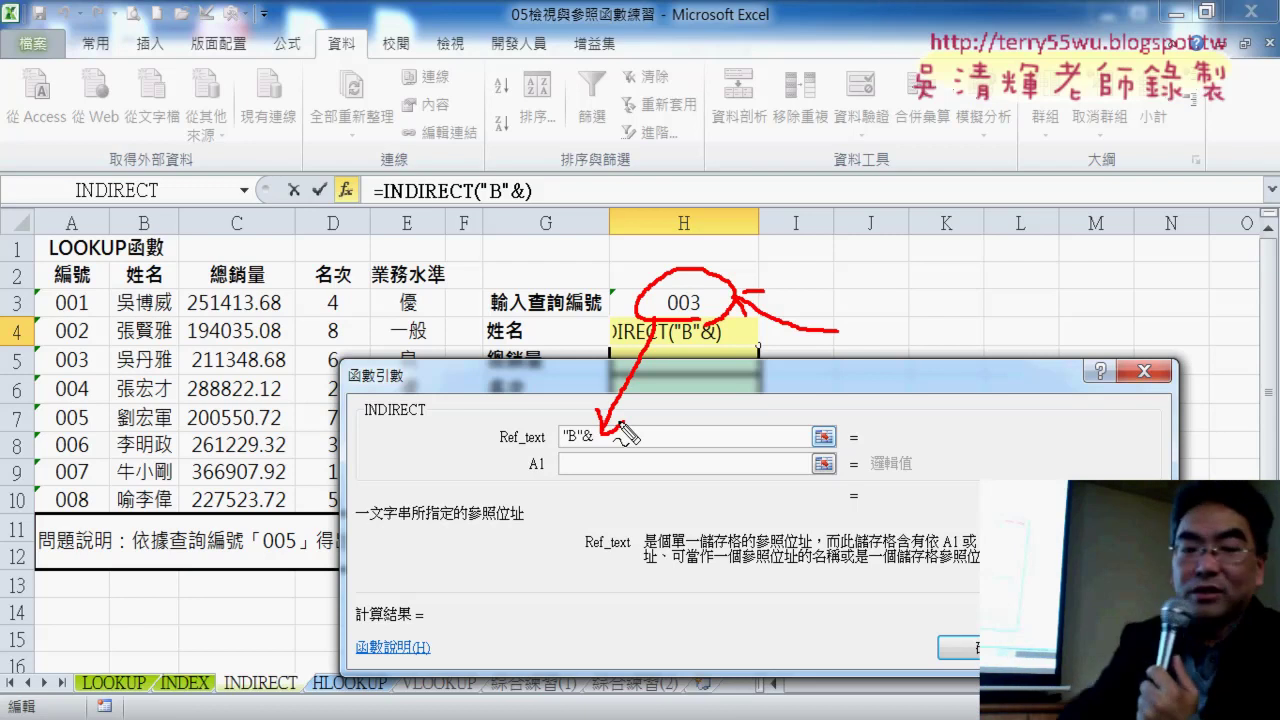
pyautogui.press('Escape')
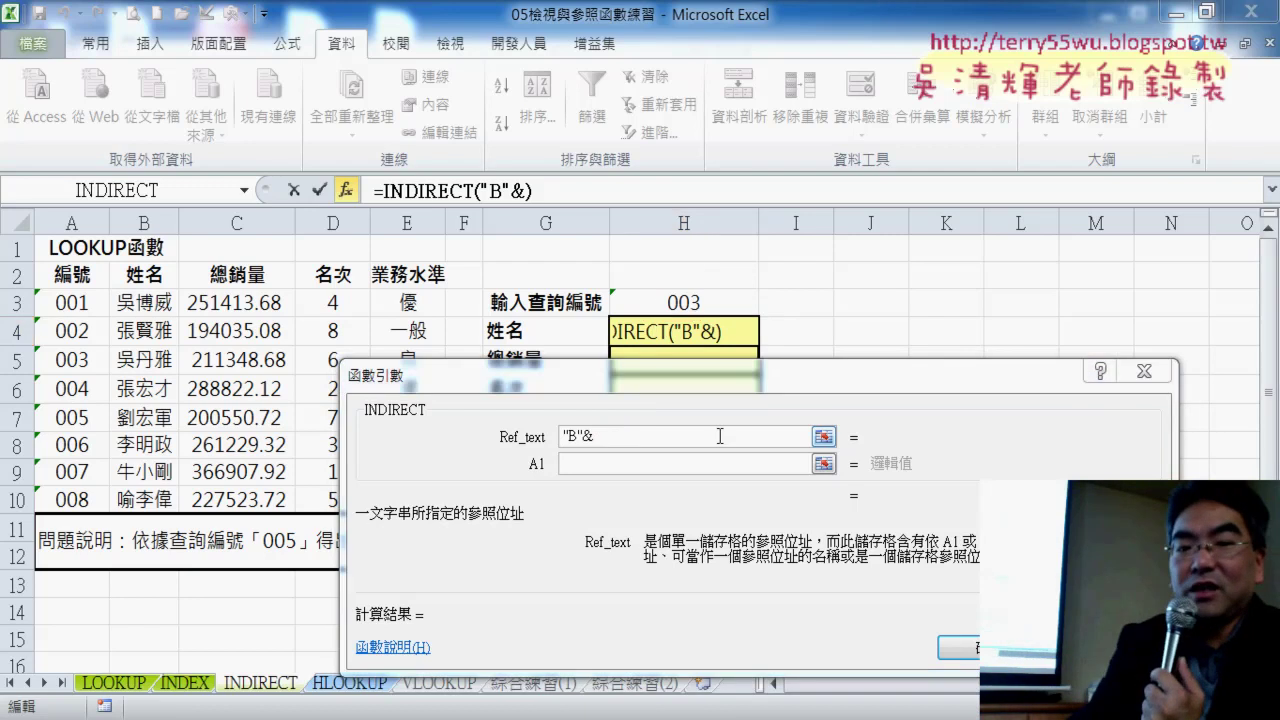
pyautogui.click(694, 437)
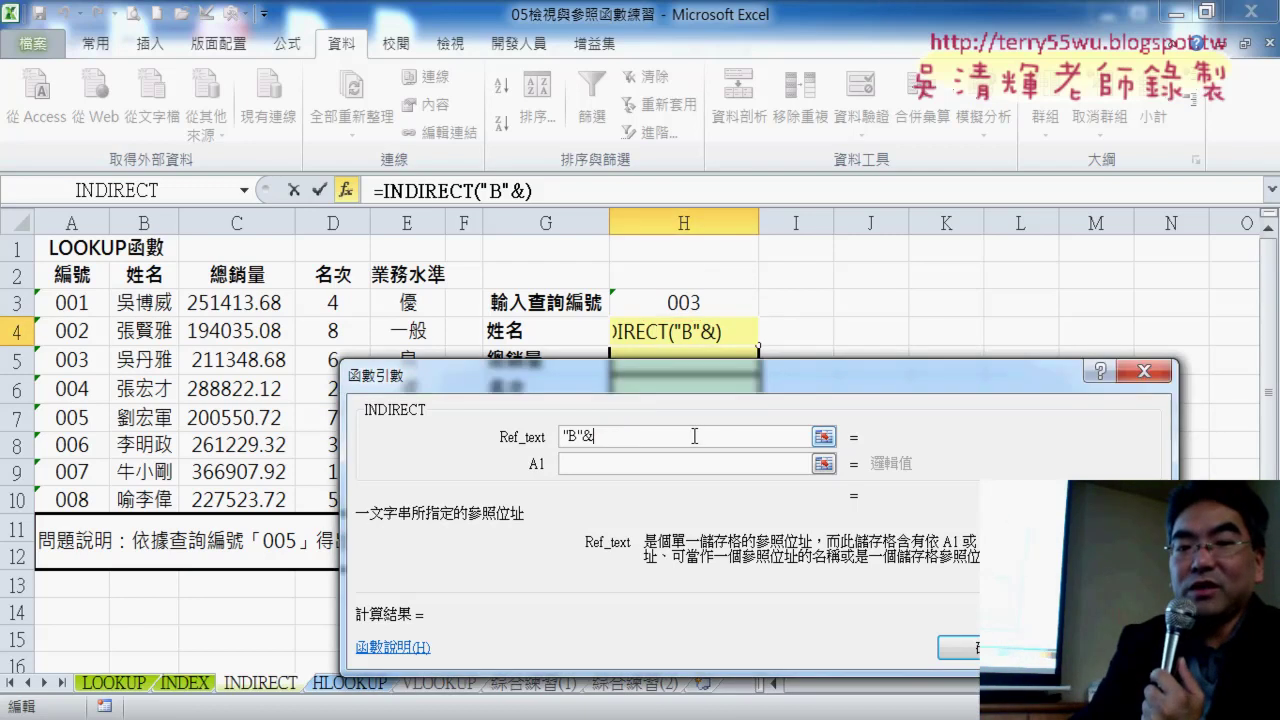
pyautogui.click(692, 303)
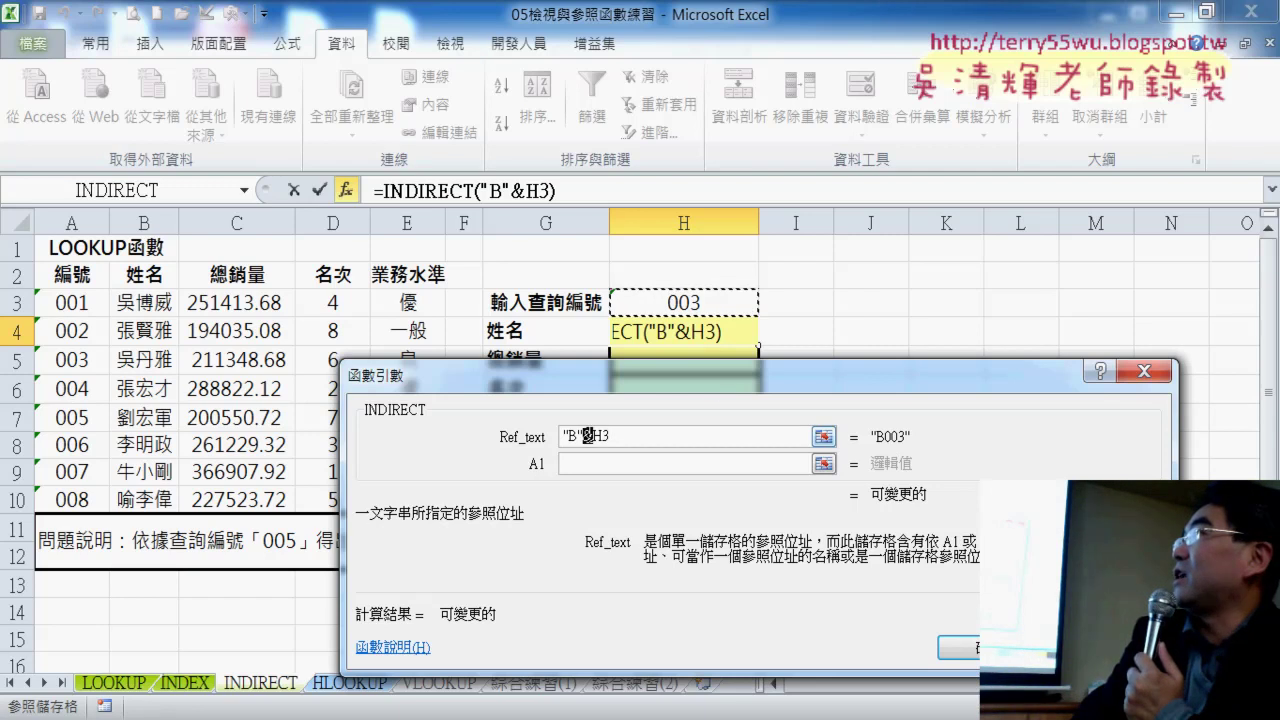
# - Append -2 to the end of Ref_text, making it "B"&H3-2
pyautogui.click(782, 436)
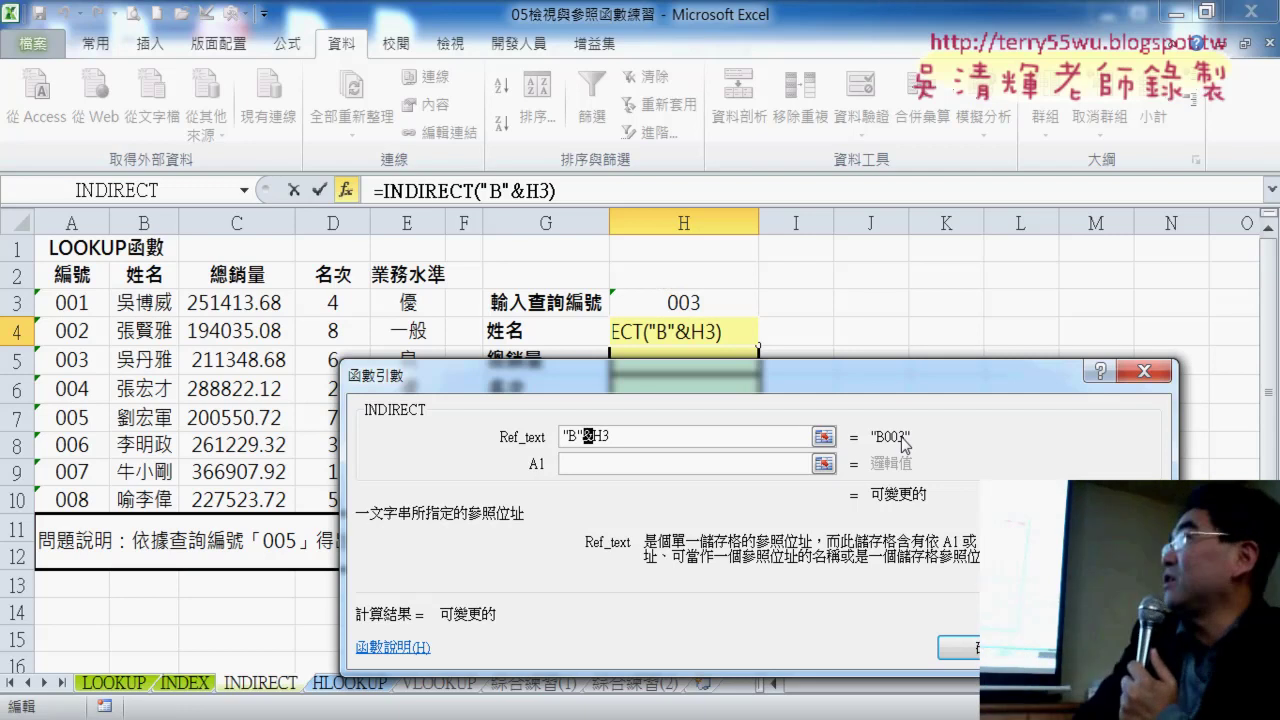
pyautogui.click(648, 437)
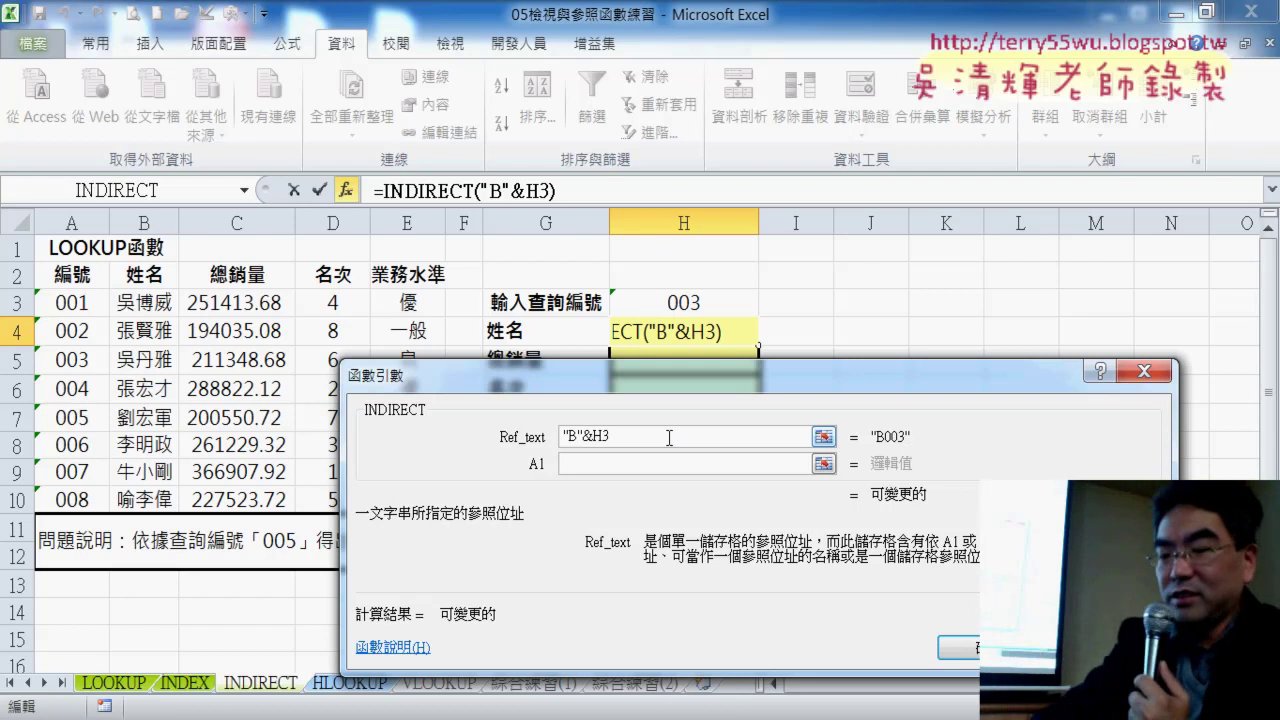
pyautogui.write('-')
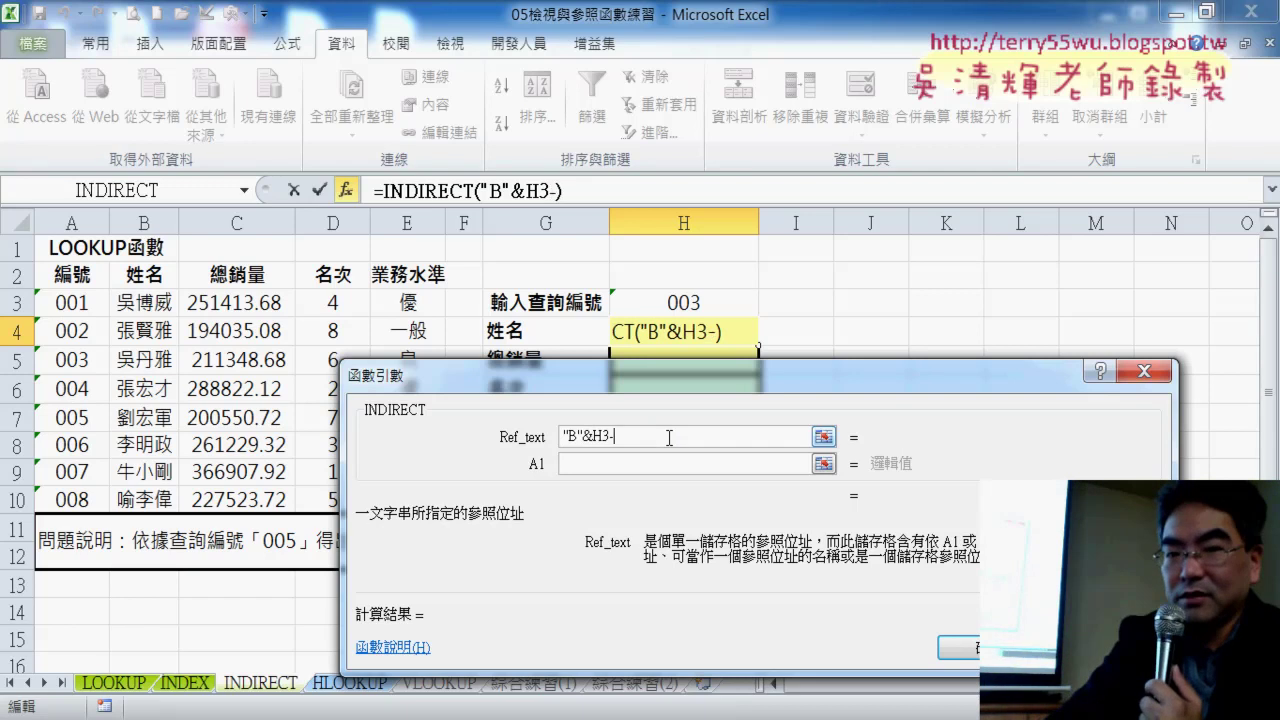
pyautogui.write('2')
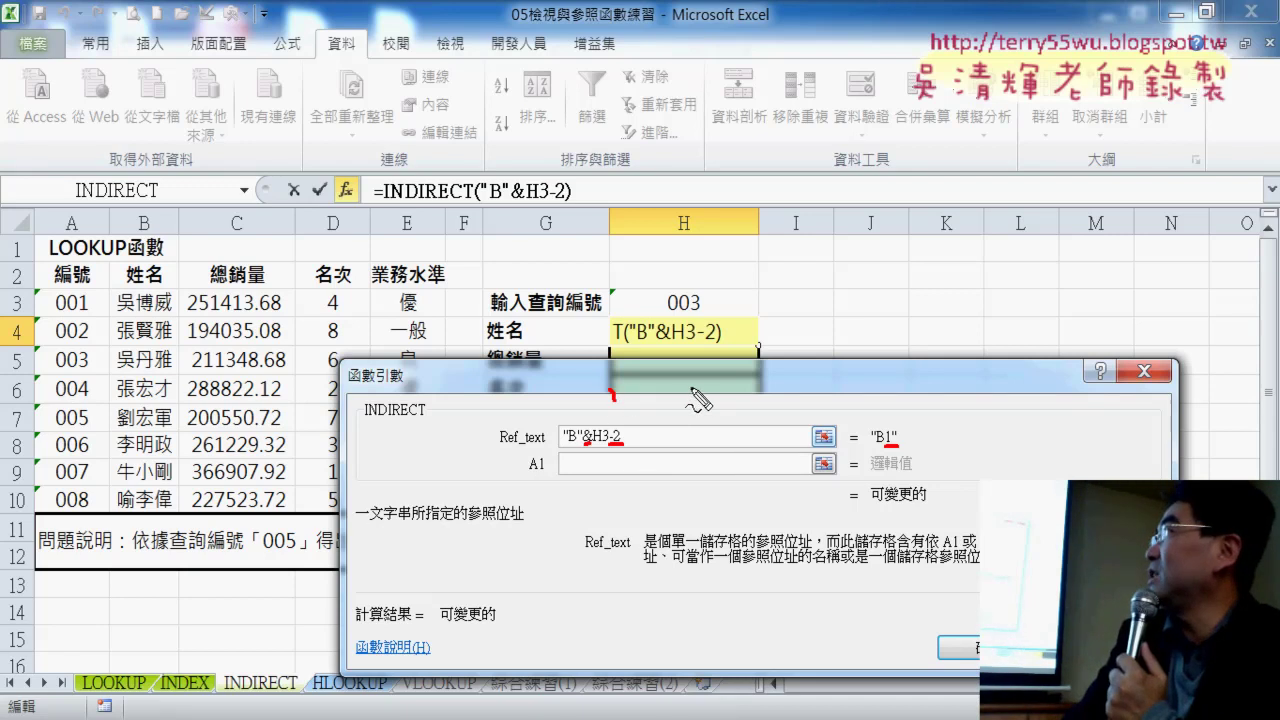
# - Change the minus to +, committing =INDIRECT("B"&H3+2) in H4 to return B5's name
pyautogui.moveTo(690, 389); pyautogui.dragTo(686, 450)
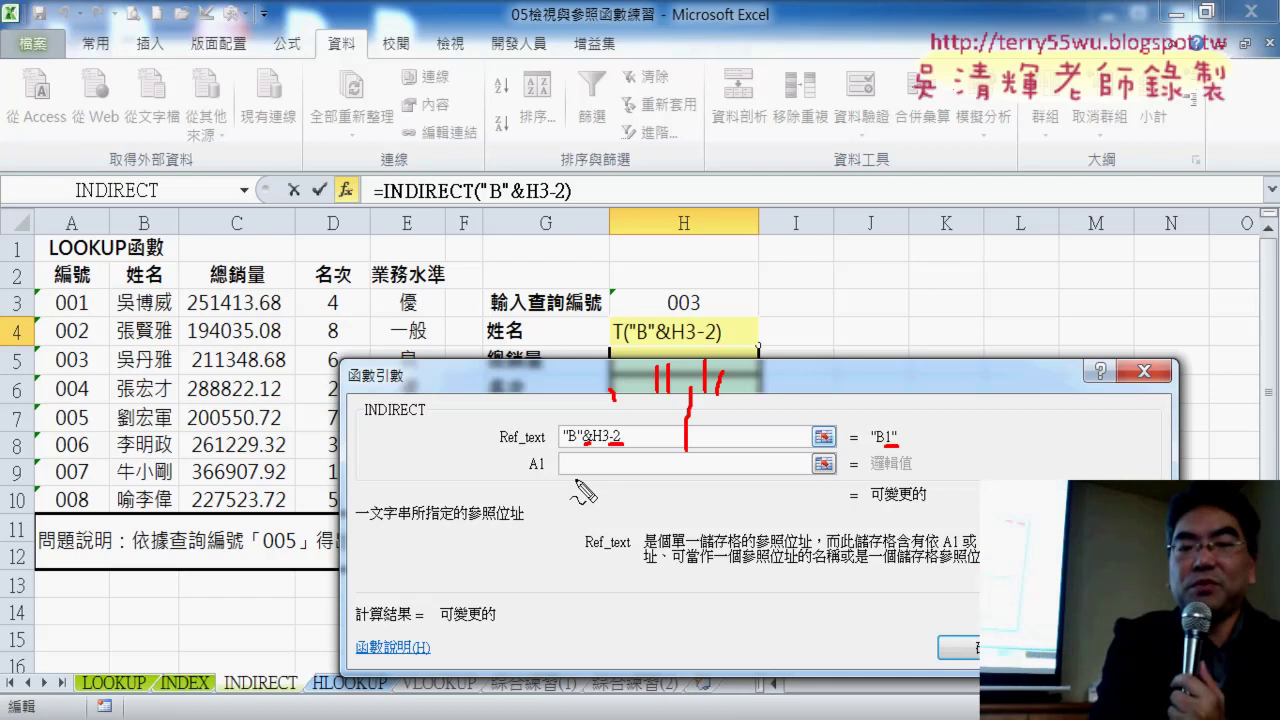
pyautogui.press('Escape')
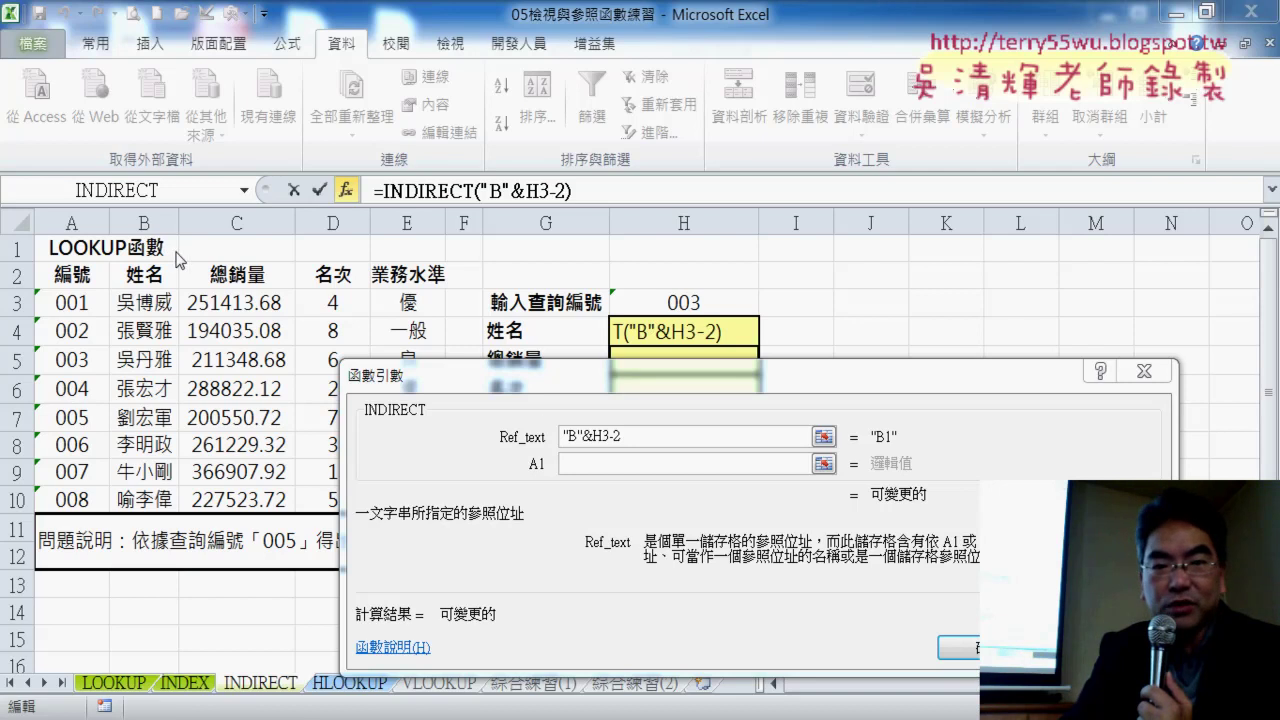
pyautogui.click(612, 440)
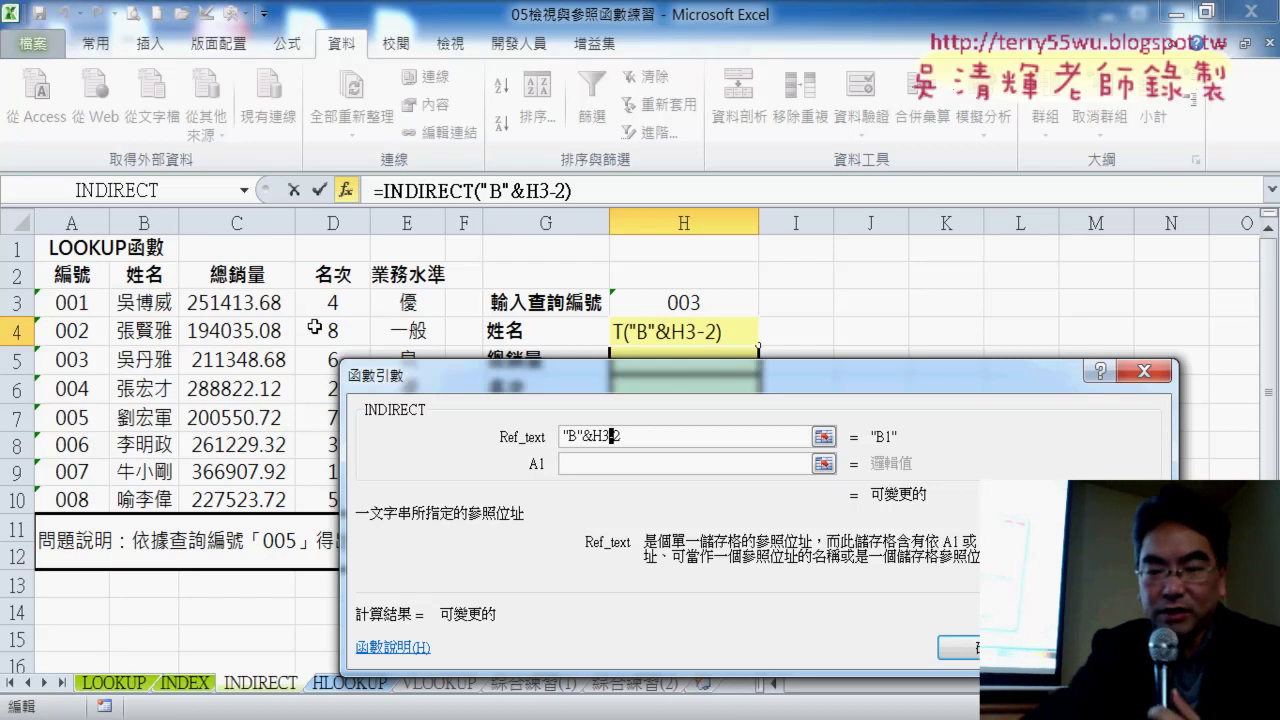
pyautogui.write('+')
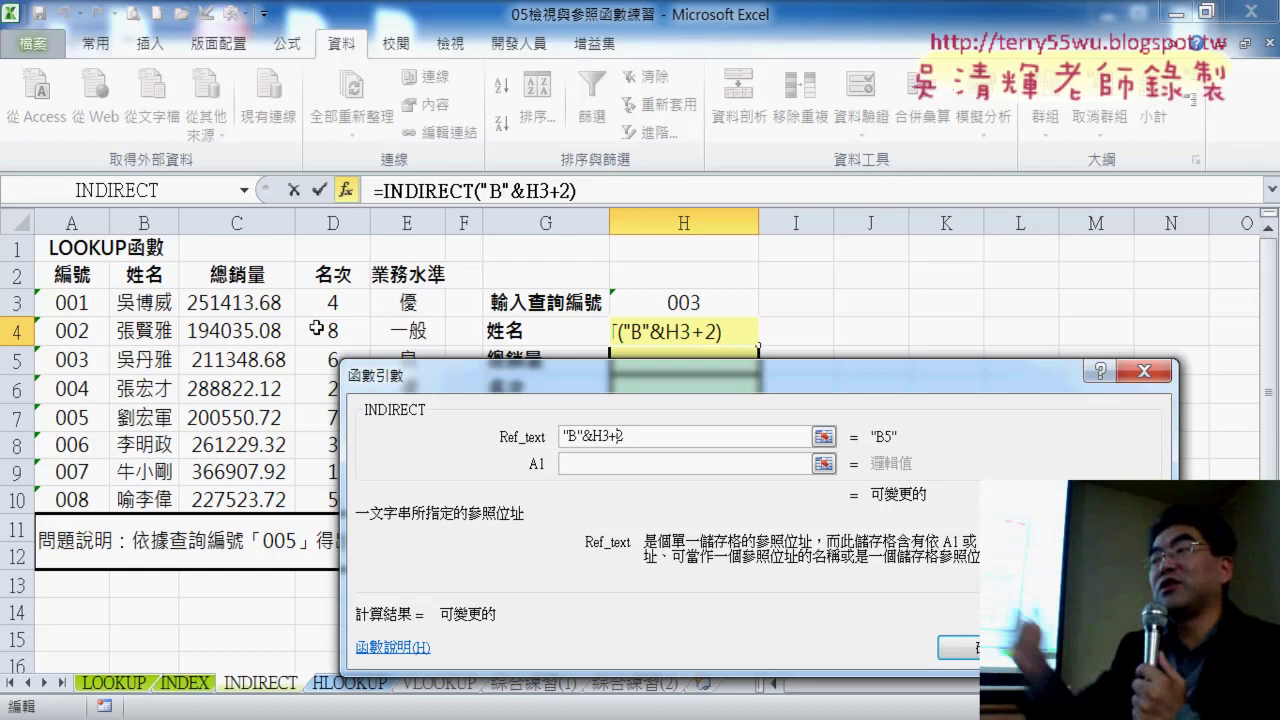
pyautogui.click(945, 647)
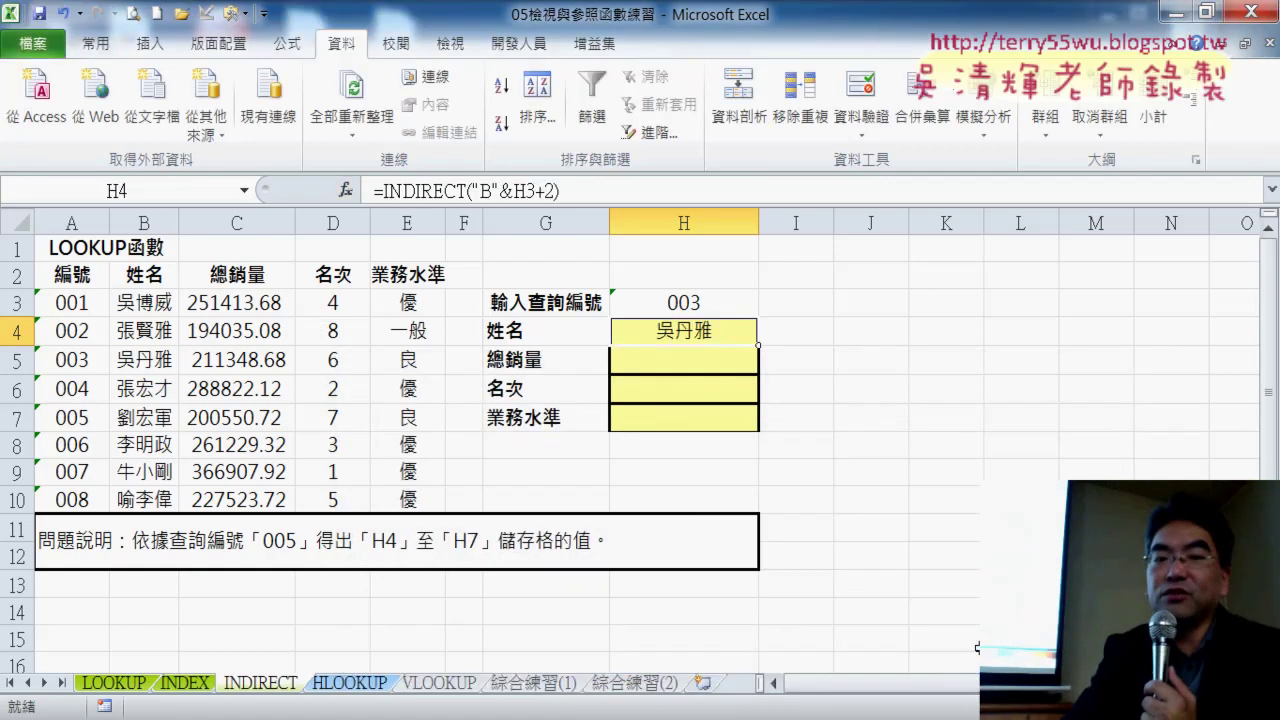
# - Pick ID 002 from H3's dropdown list, then select H4 to check the returned name
pyautogui.click(679, 308)
pyautogui.click(765, 305)
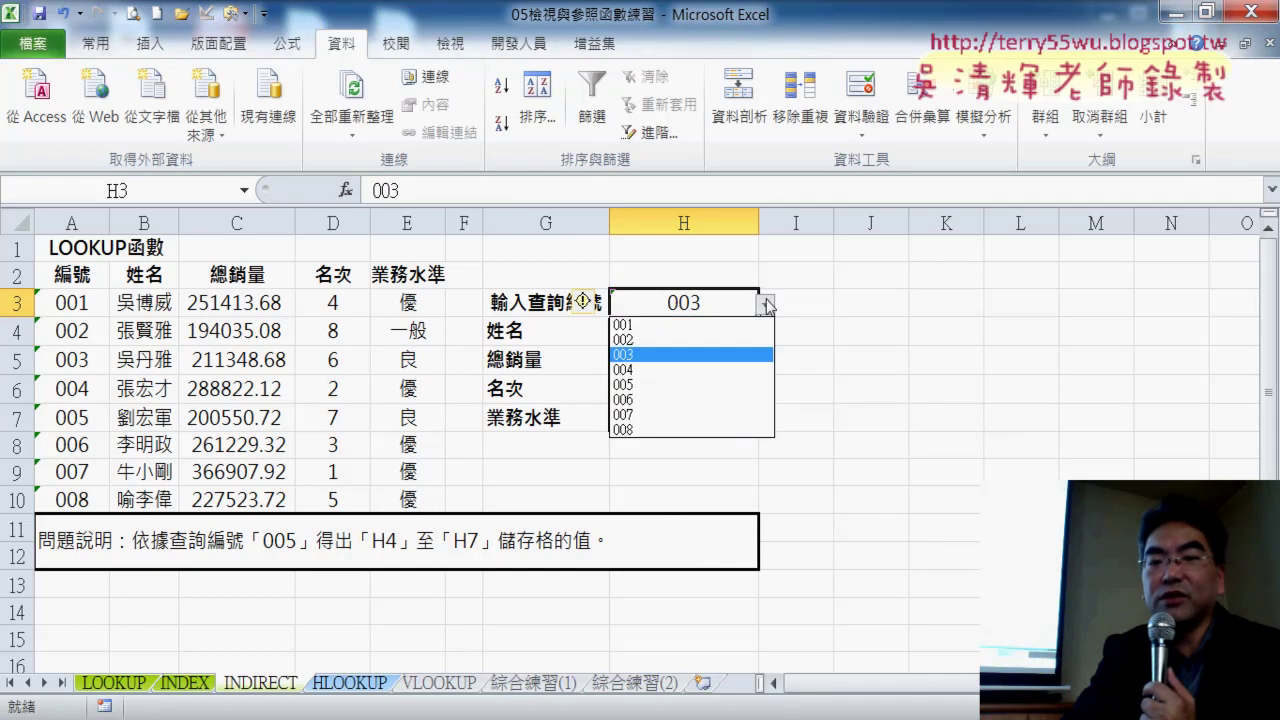
pyautogui.click(690, 335)
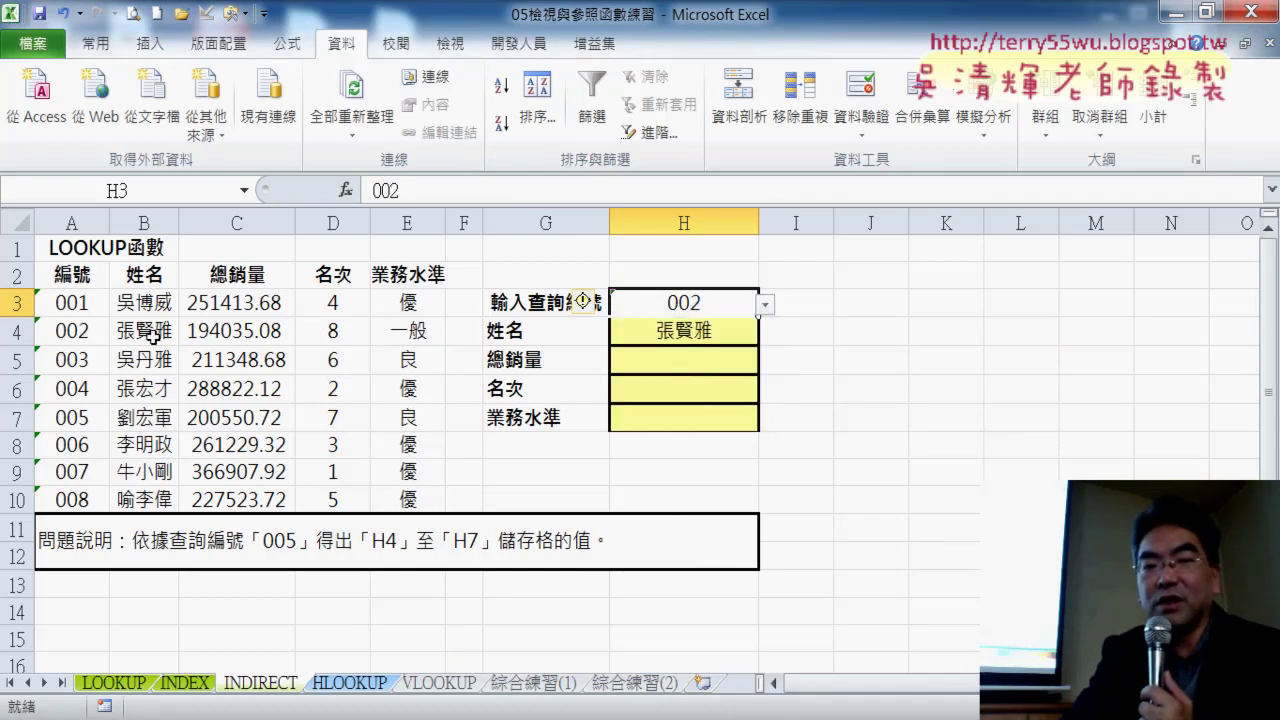
pyautogui.click(714, 334)
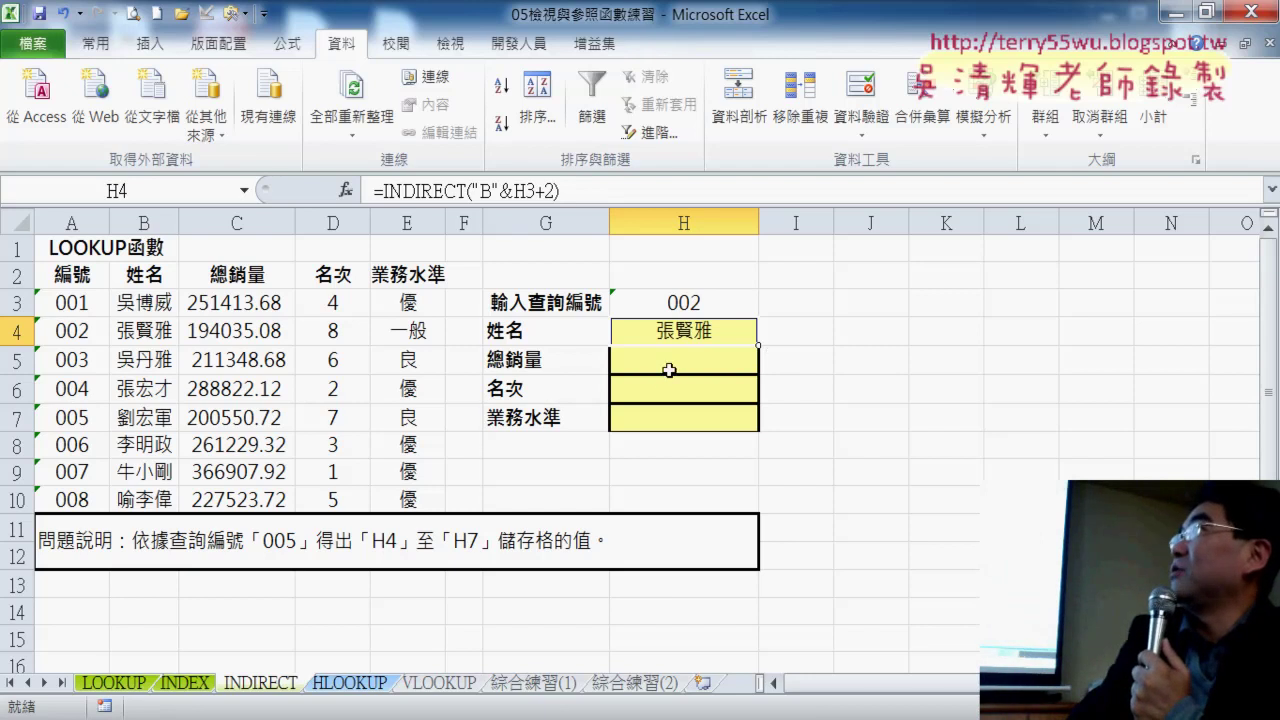
pyautogui.click(481, 184)
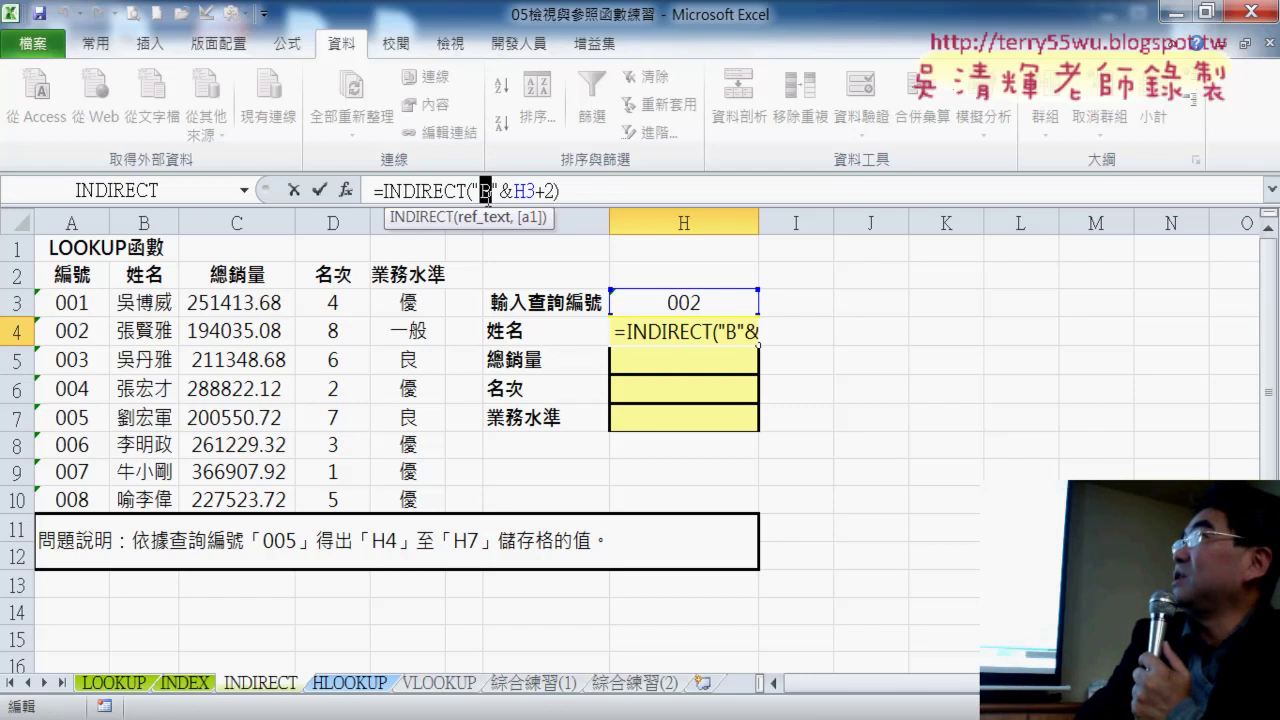
pyautogui.click(319, 189)
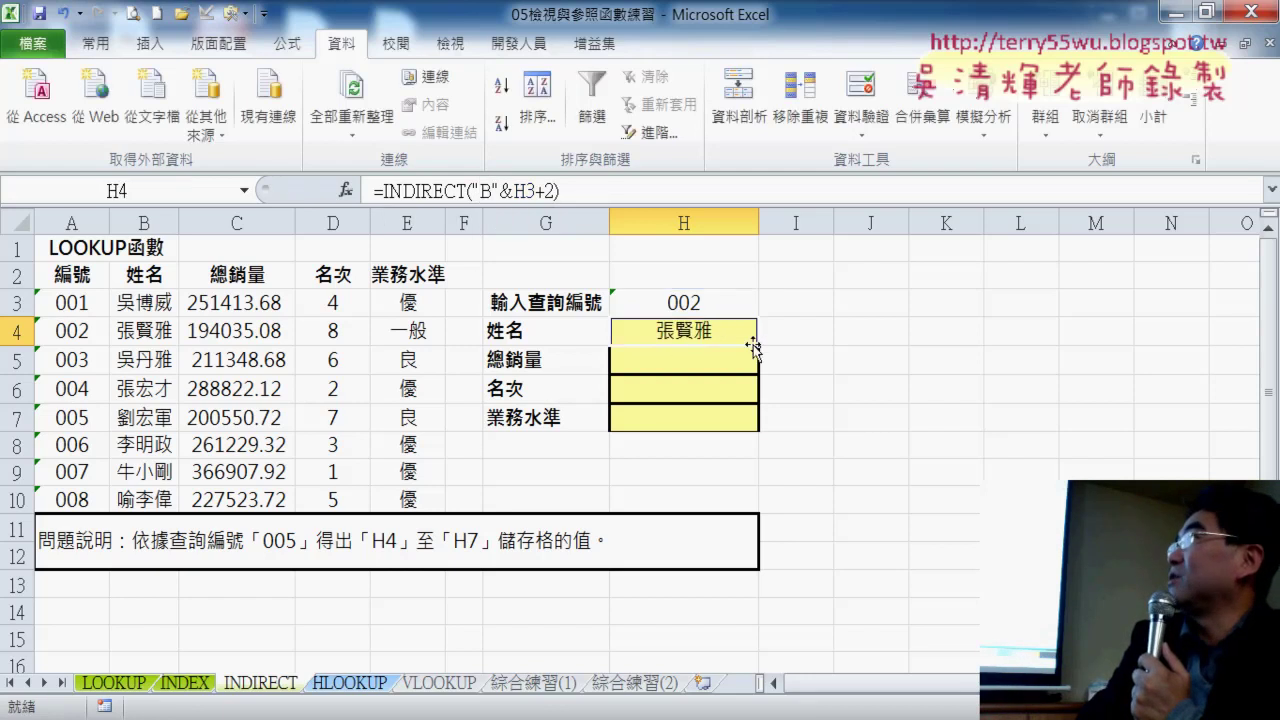
pyautogui.moveTo(753, 346)
pyautogui.mouseDown()
pyautogui.moveTo(746, 427)
pyautogui.moveTo(741, 342)
pyautogui.mouseUp()
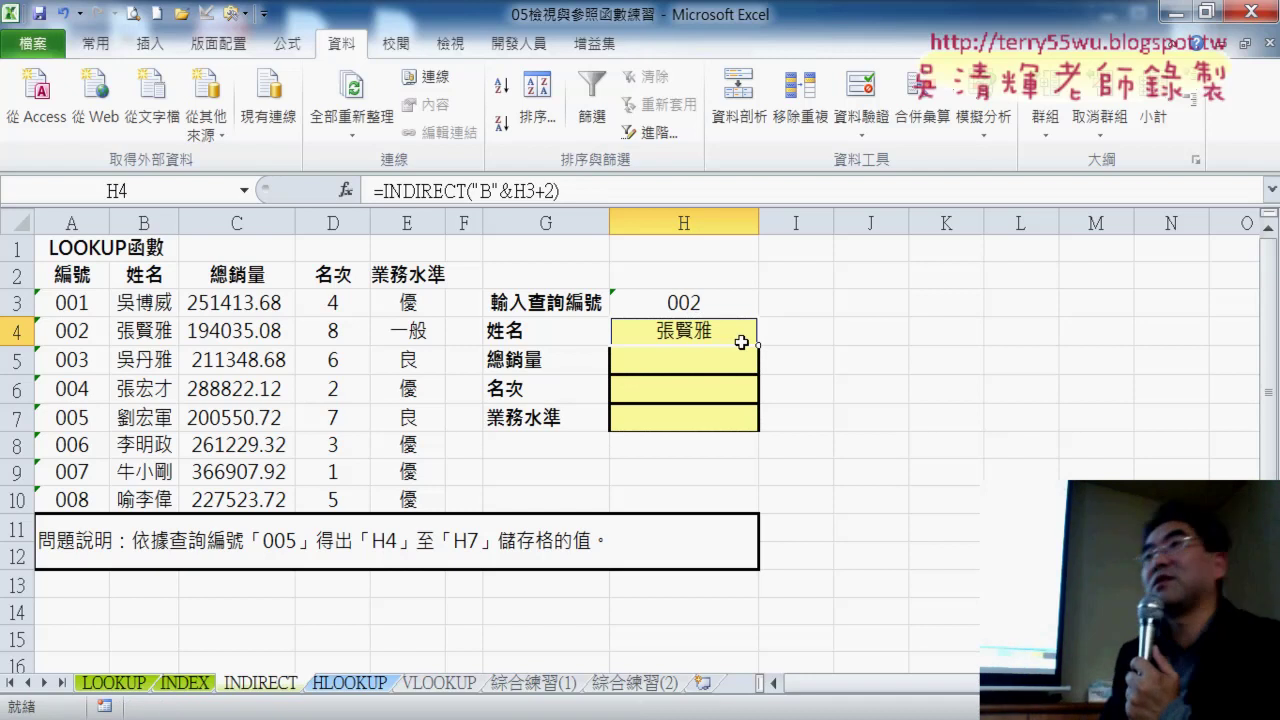